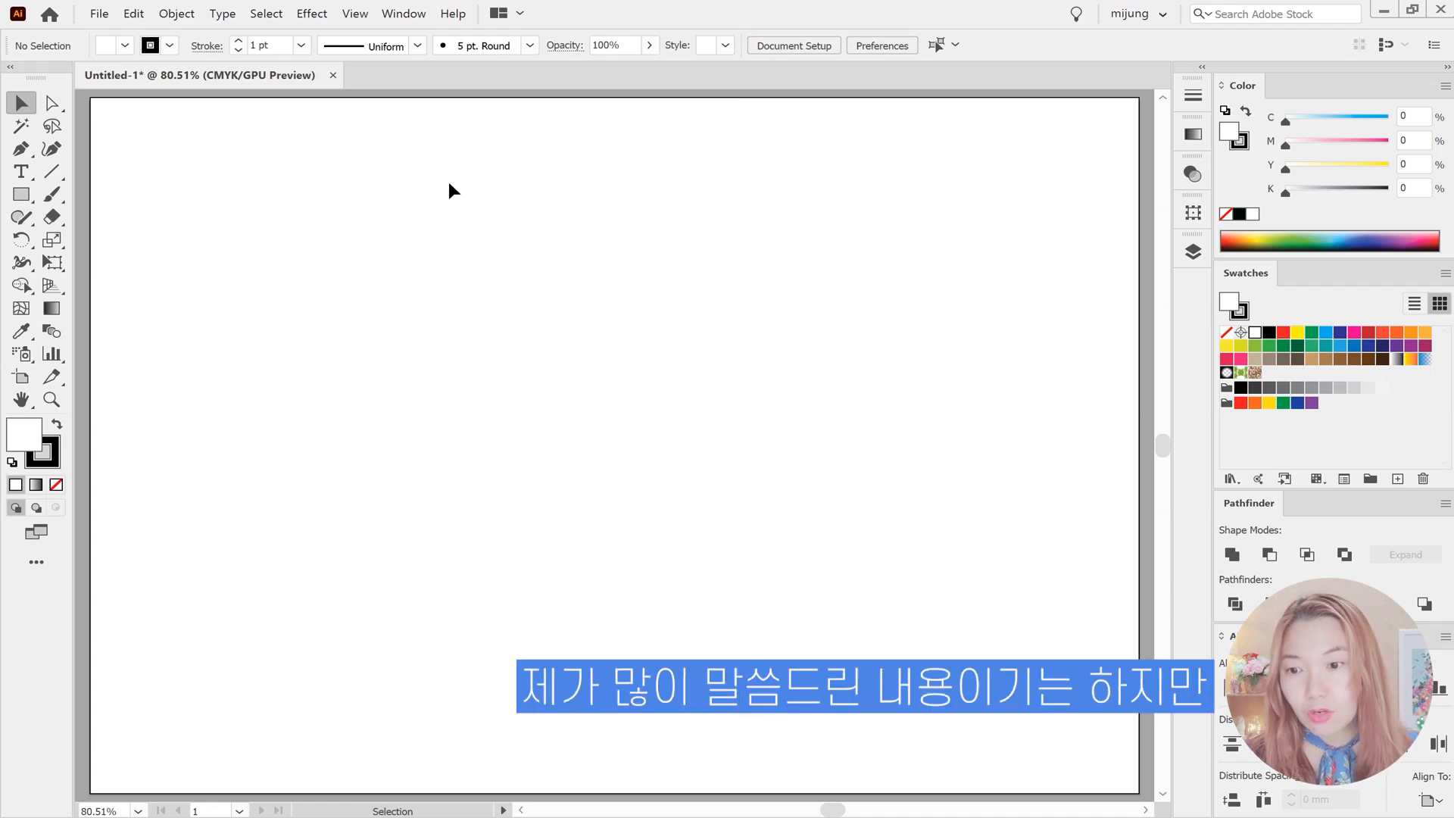
Place the pineapple photo pineapple-909097_640.jpg on the artboard.
left_click(100, 14)
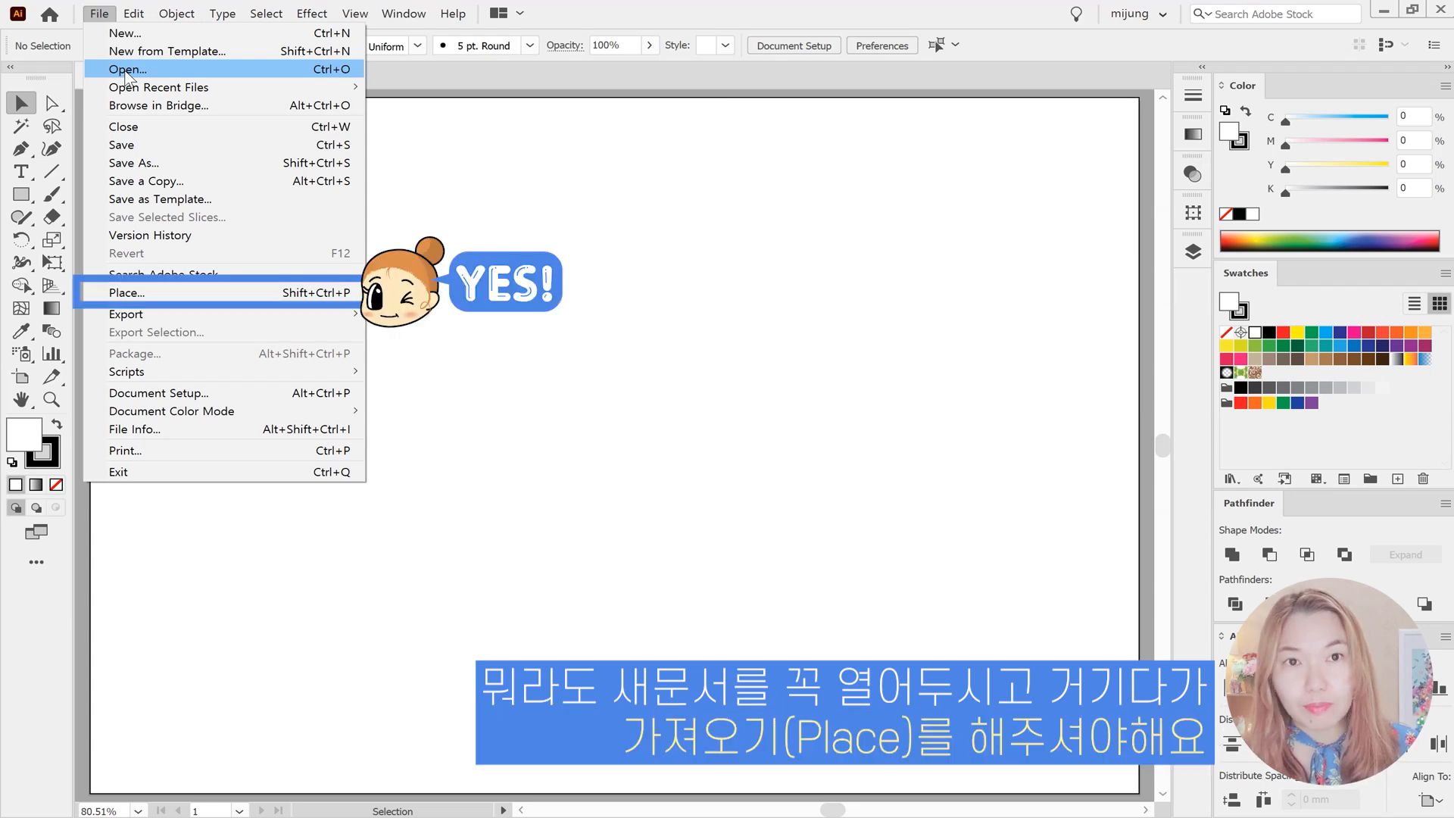
left_click(161, 298)
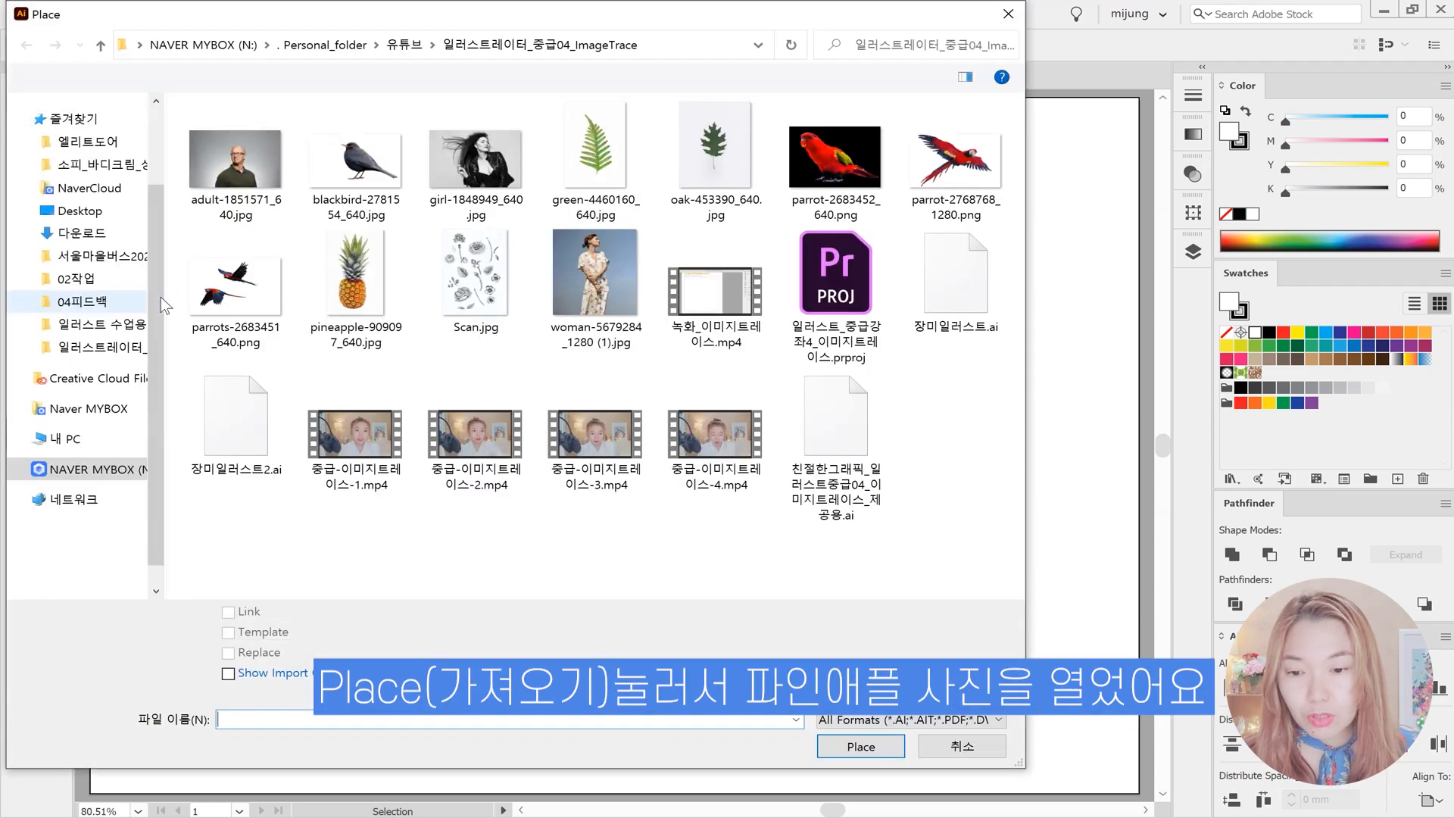
double_click(394, 272)
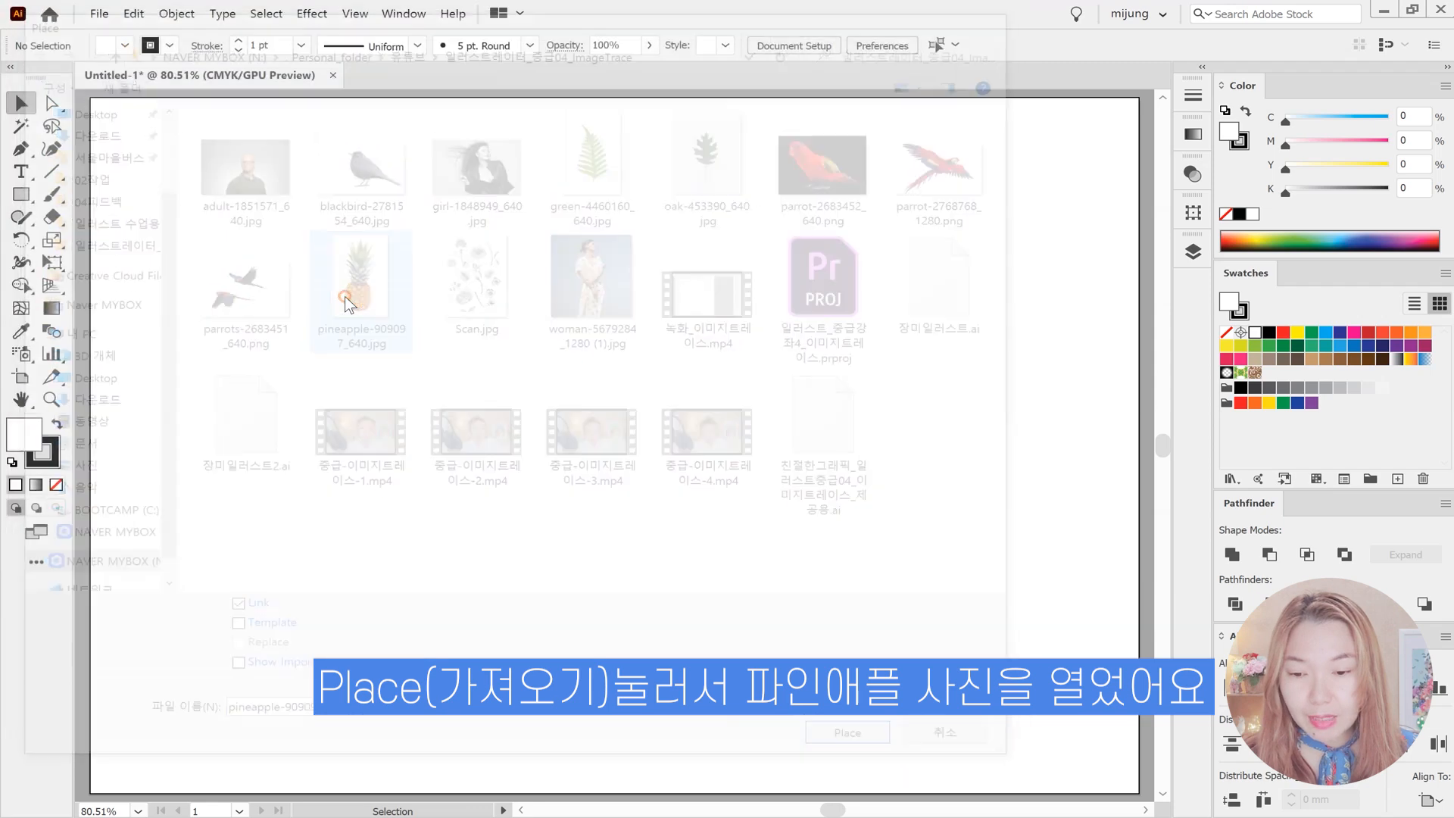
left_click(241, 220)
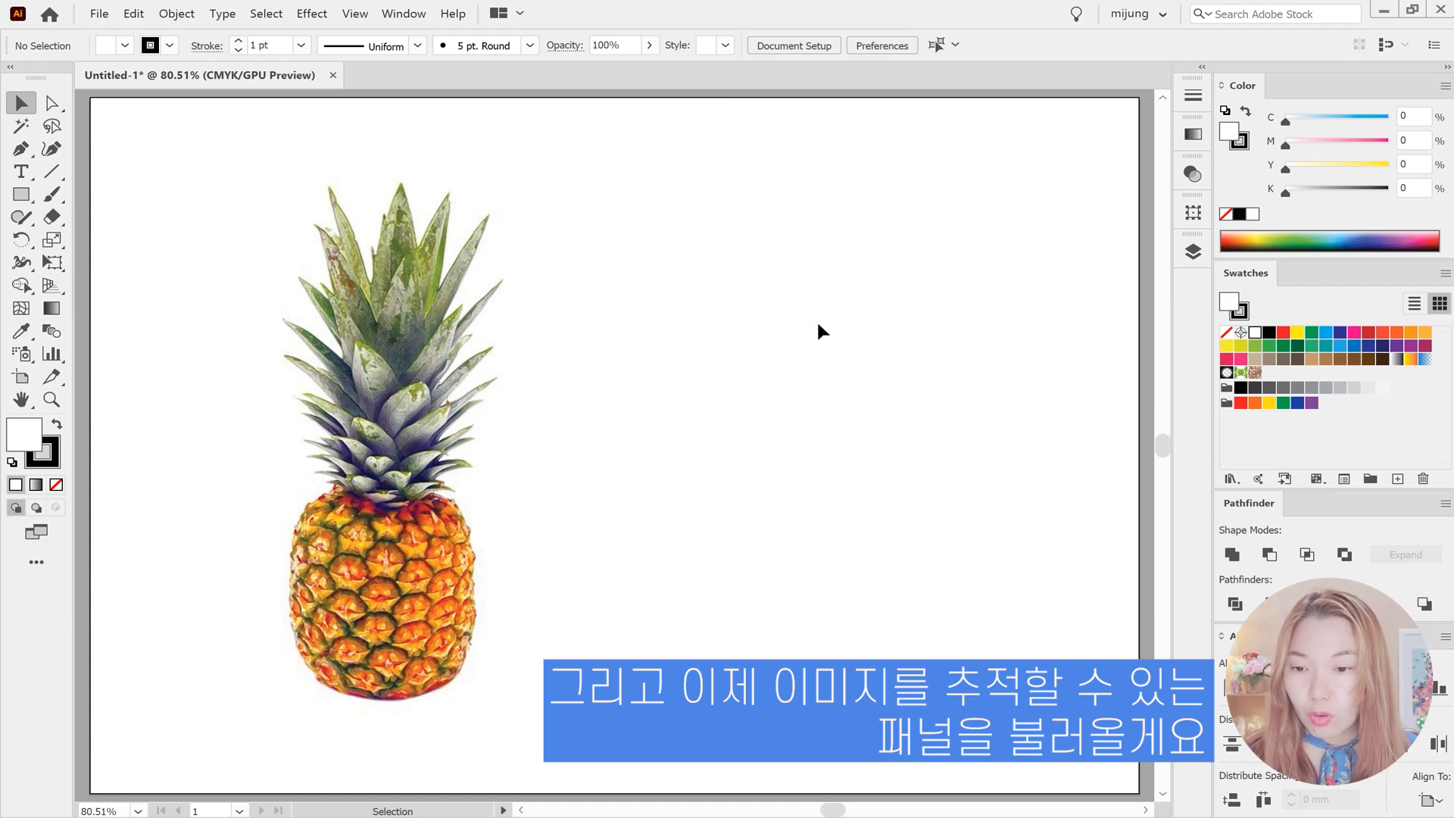
Select the pineapple image, open the Image Trace panel and position it in the empty area beside the image.
left_click(535, 353)
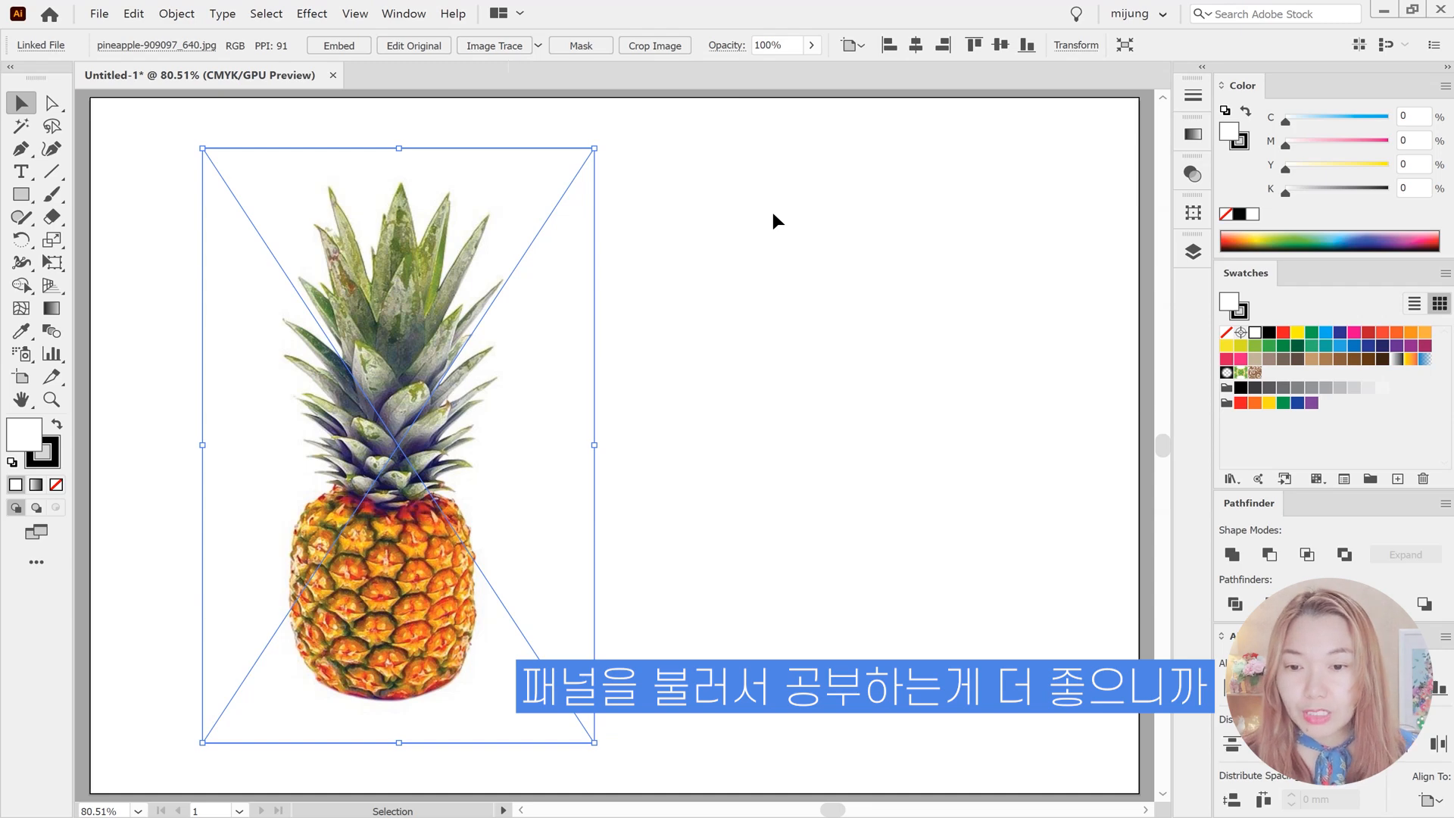
left_click(404, 13)
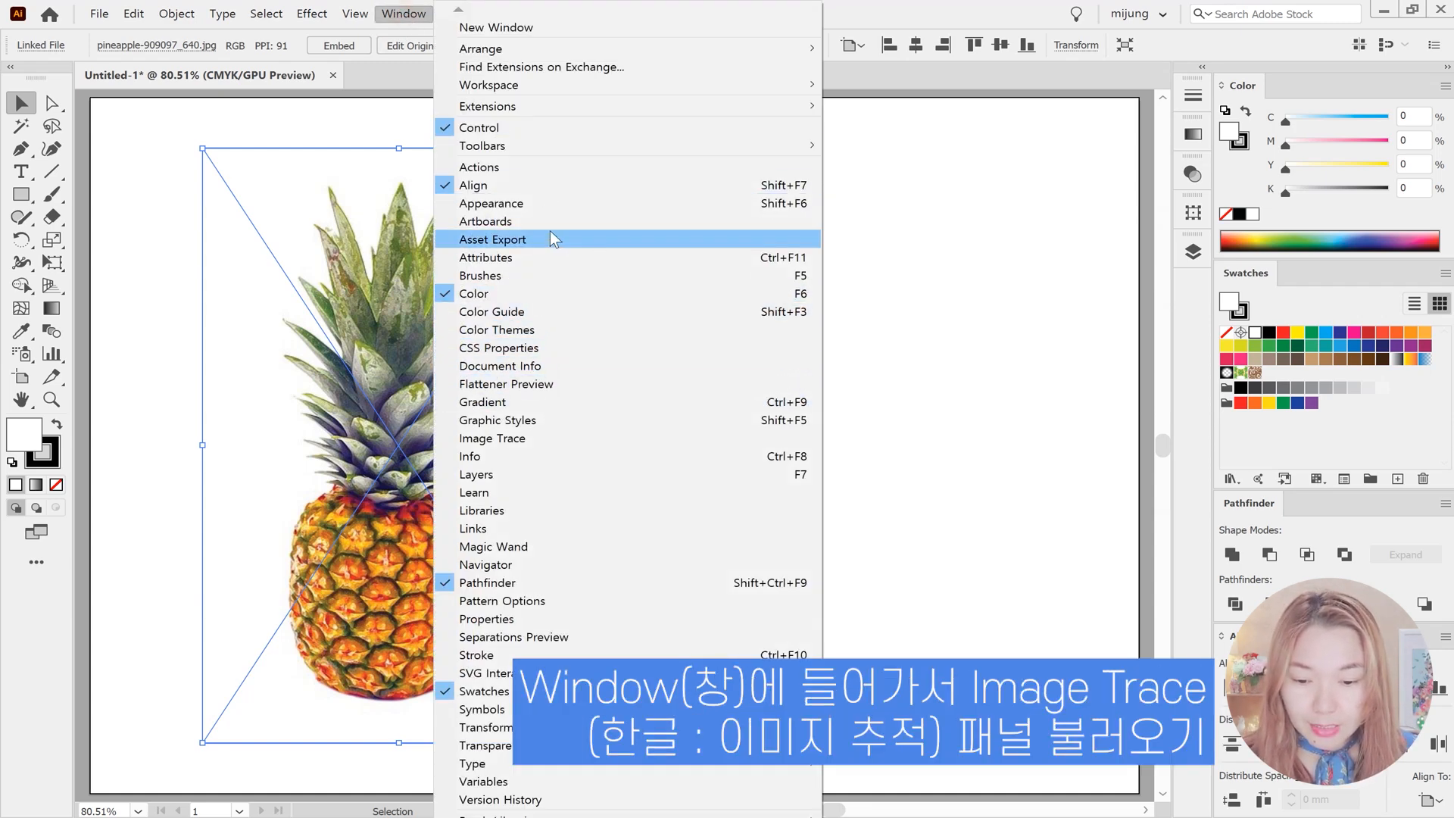
left_click(493, 438)
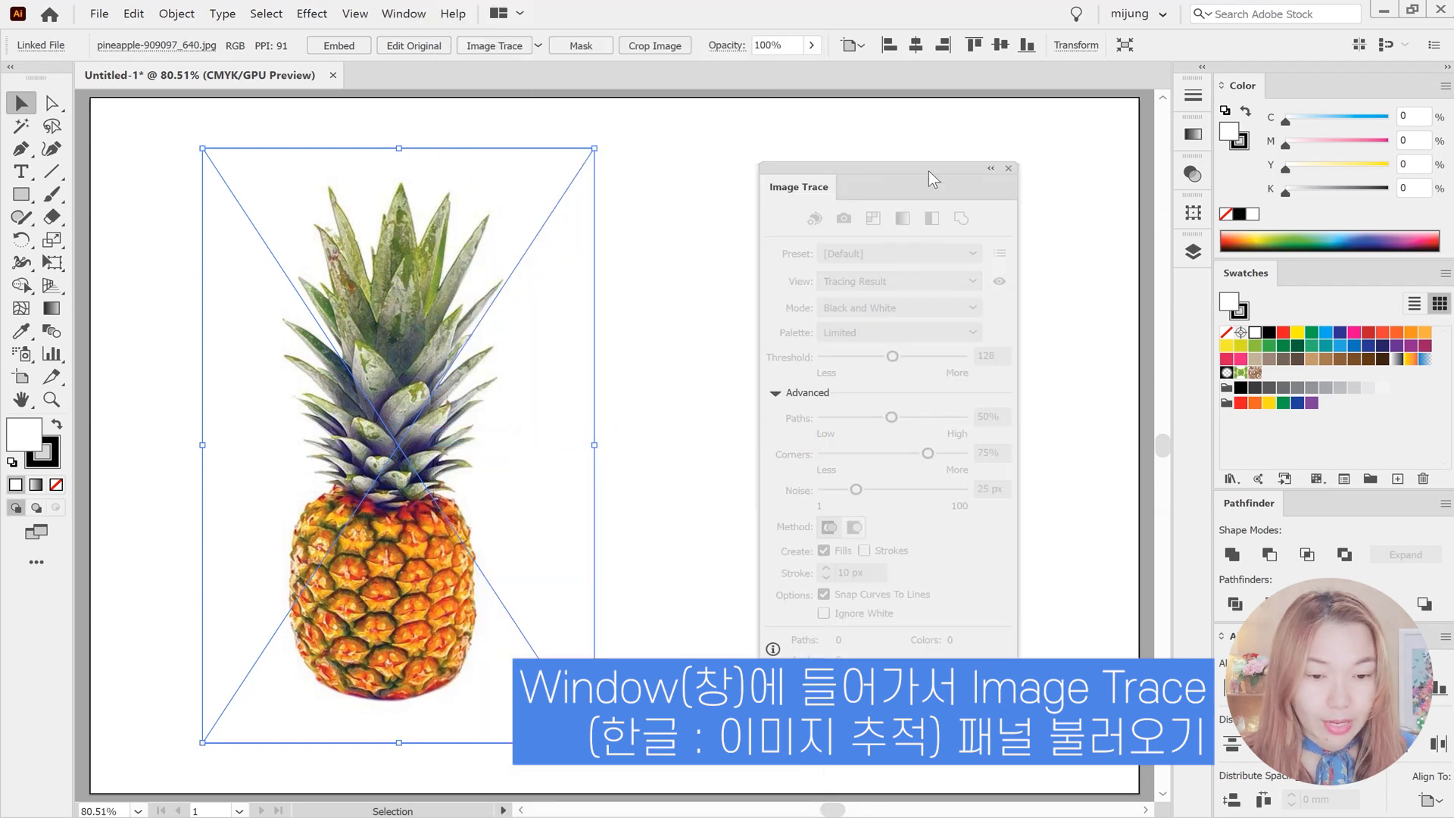
left_click_drag(888, 166, 849, 171)
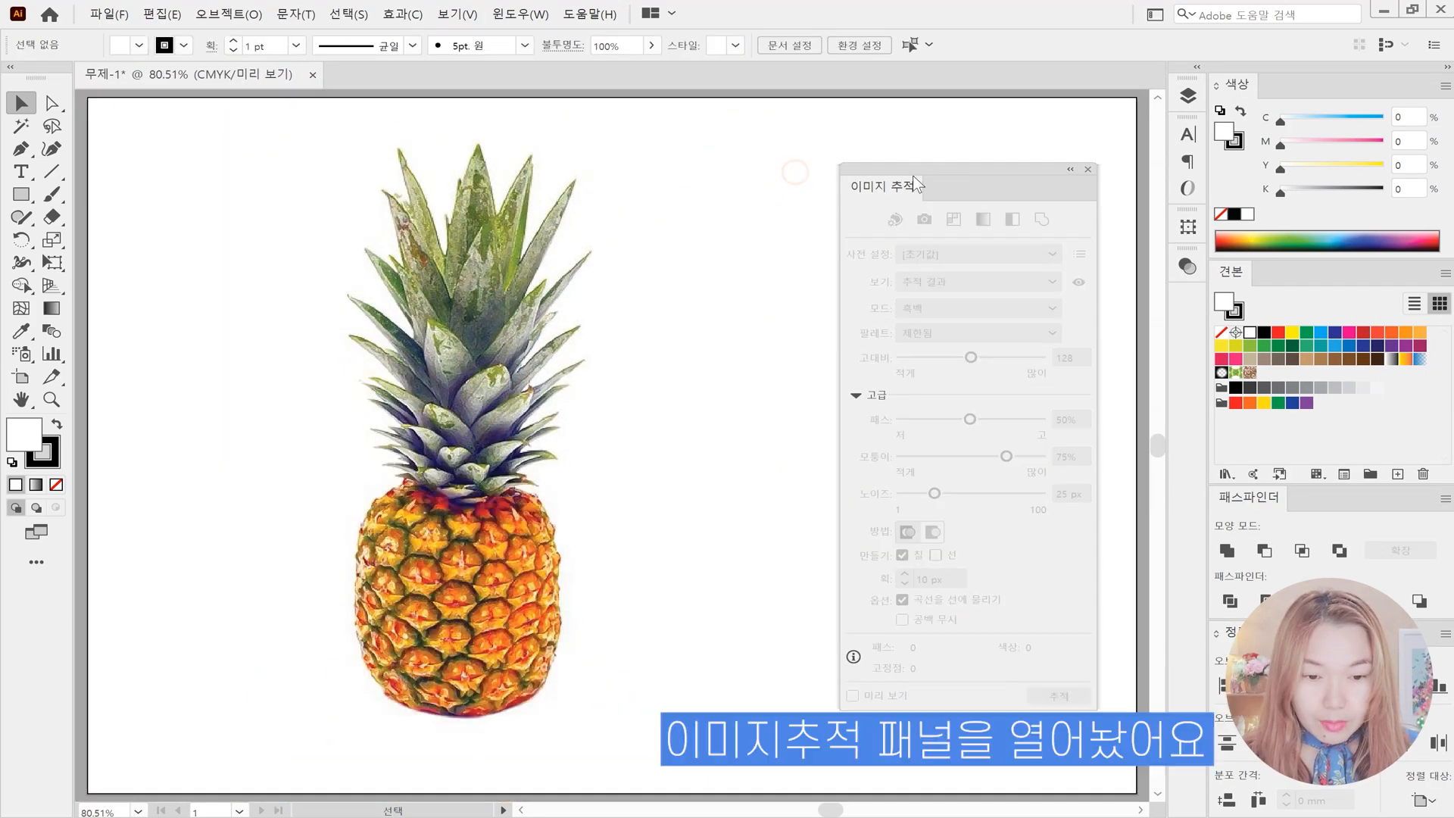
left_click_drag(912, 175, 816, 169)
Select and deselect the pineapple image to check when the Image Trace options are available.
left_click(537, 359)
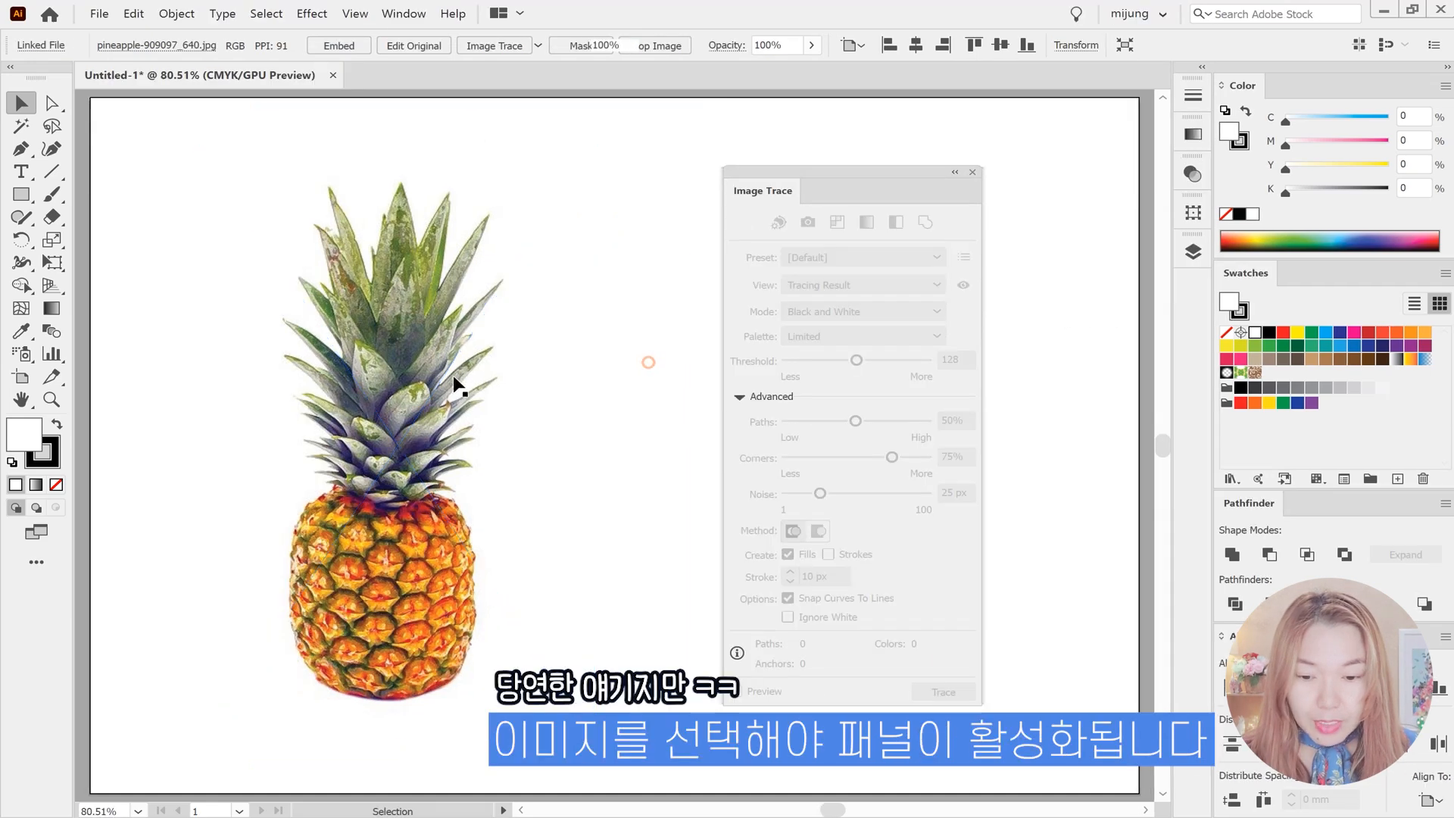
left_click(455, 383)
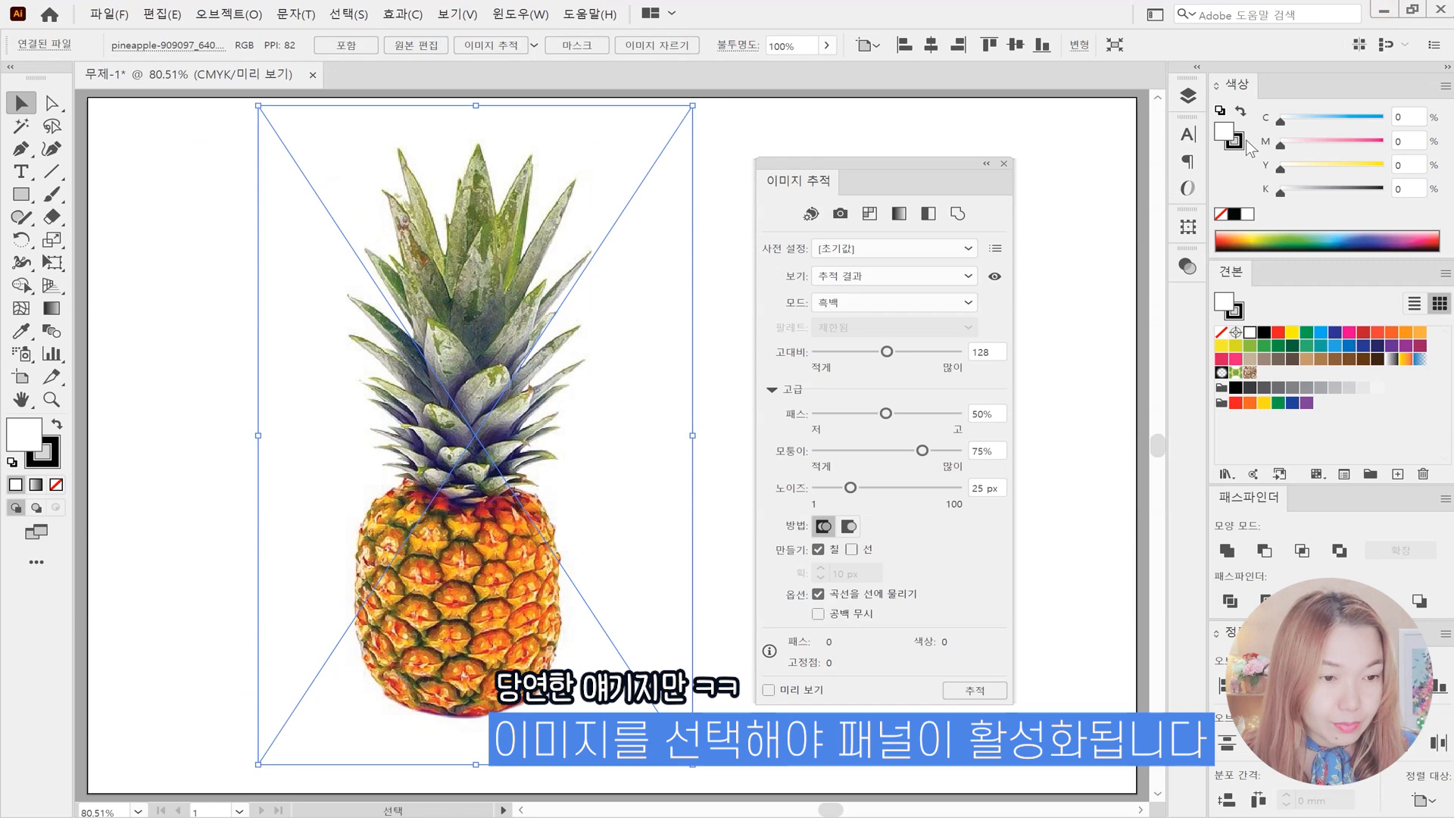
left_click(723, 210)
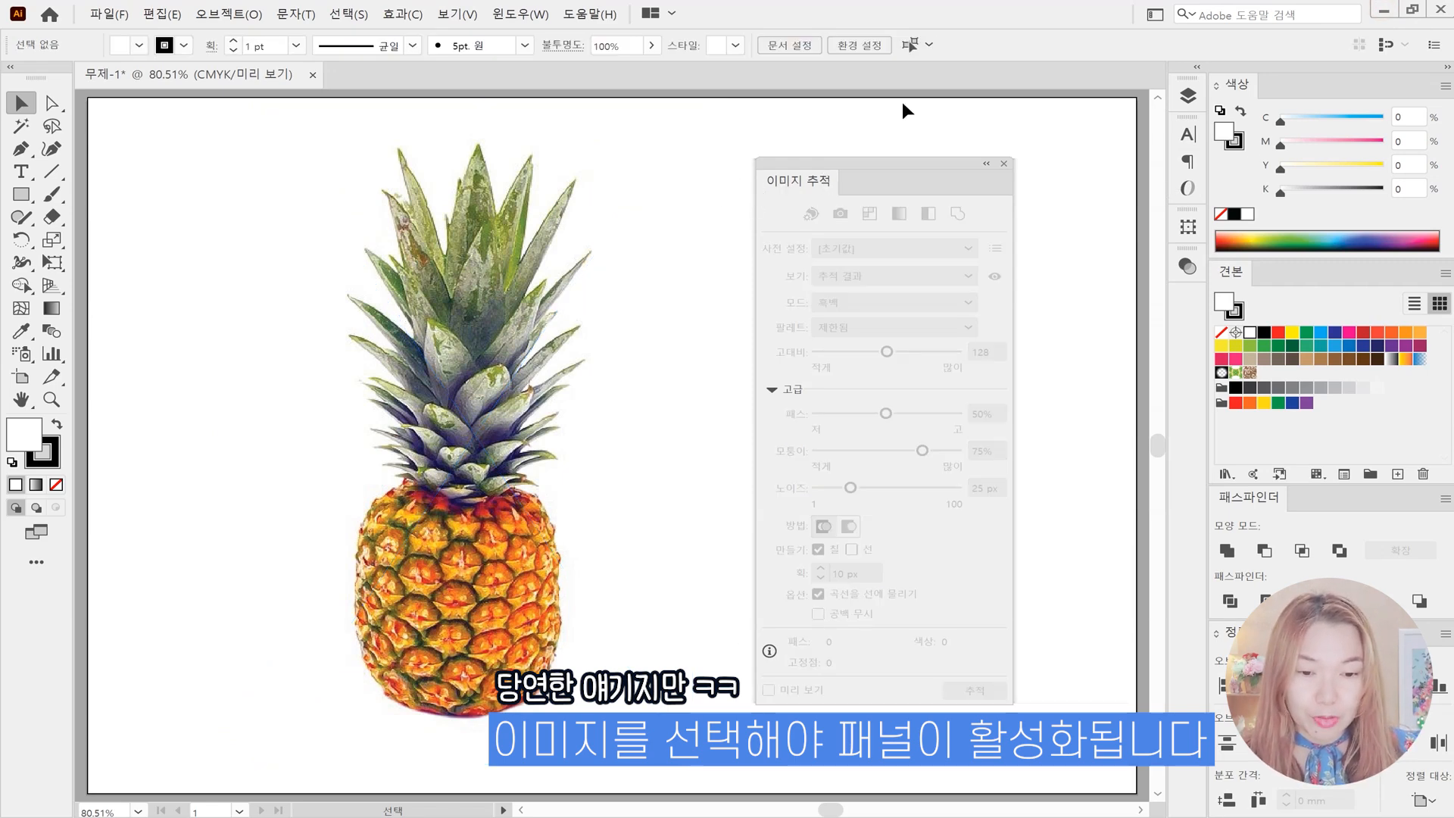
Draw a small upright rectangle beside the pineapple leaves to check whether Image Trace works on a vector shape.
left_click(22, 194)
left_click_drag(175, 196, 229, 295)
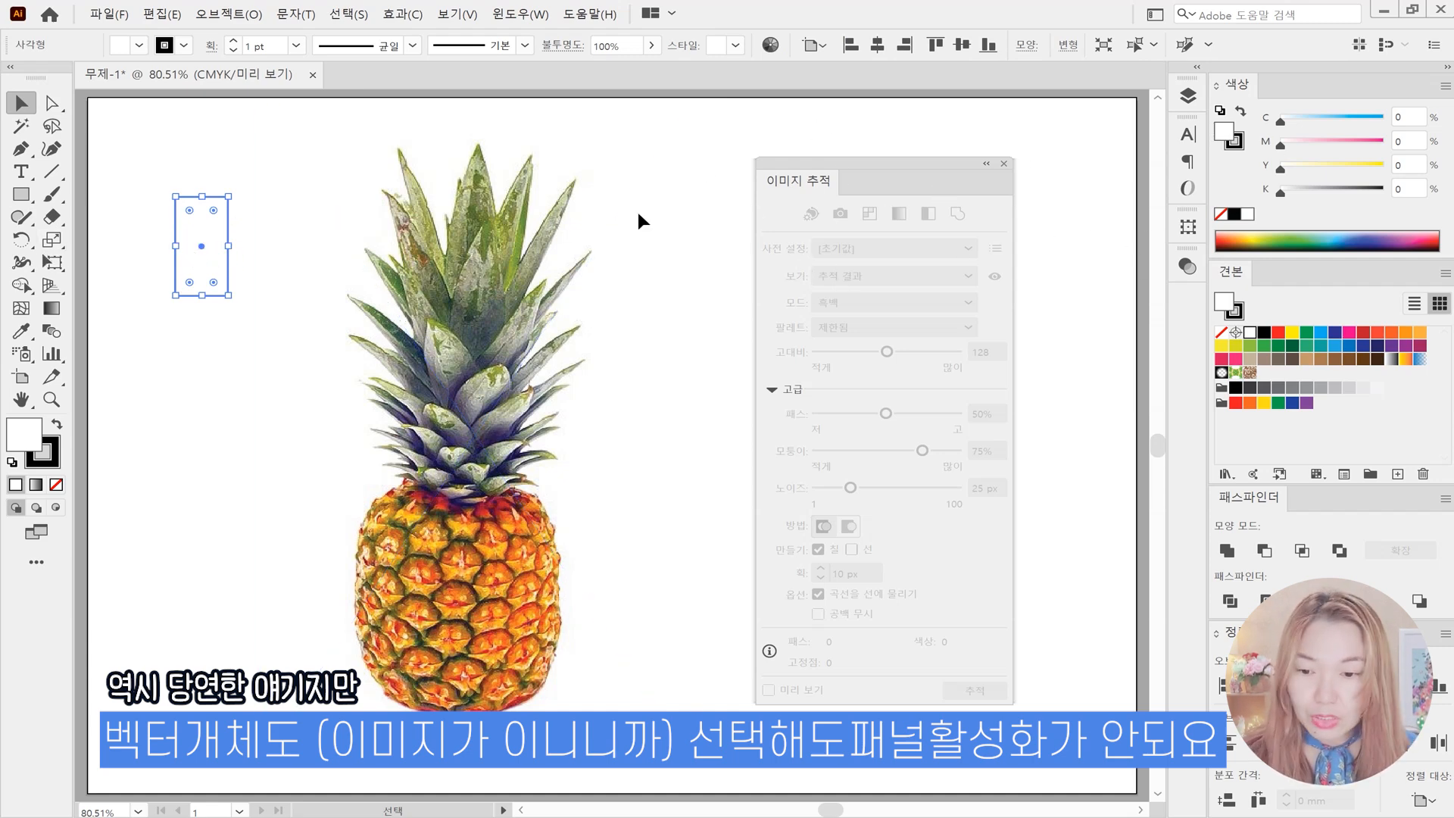
left_click(343, 201)
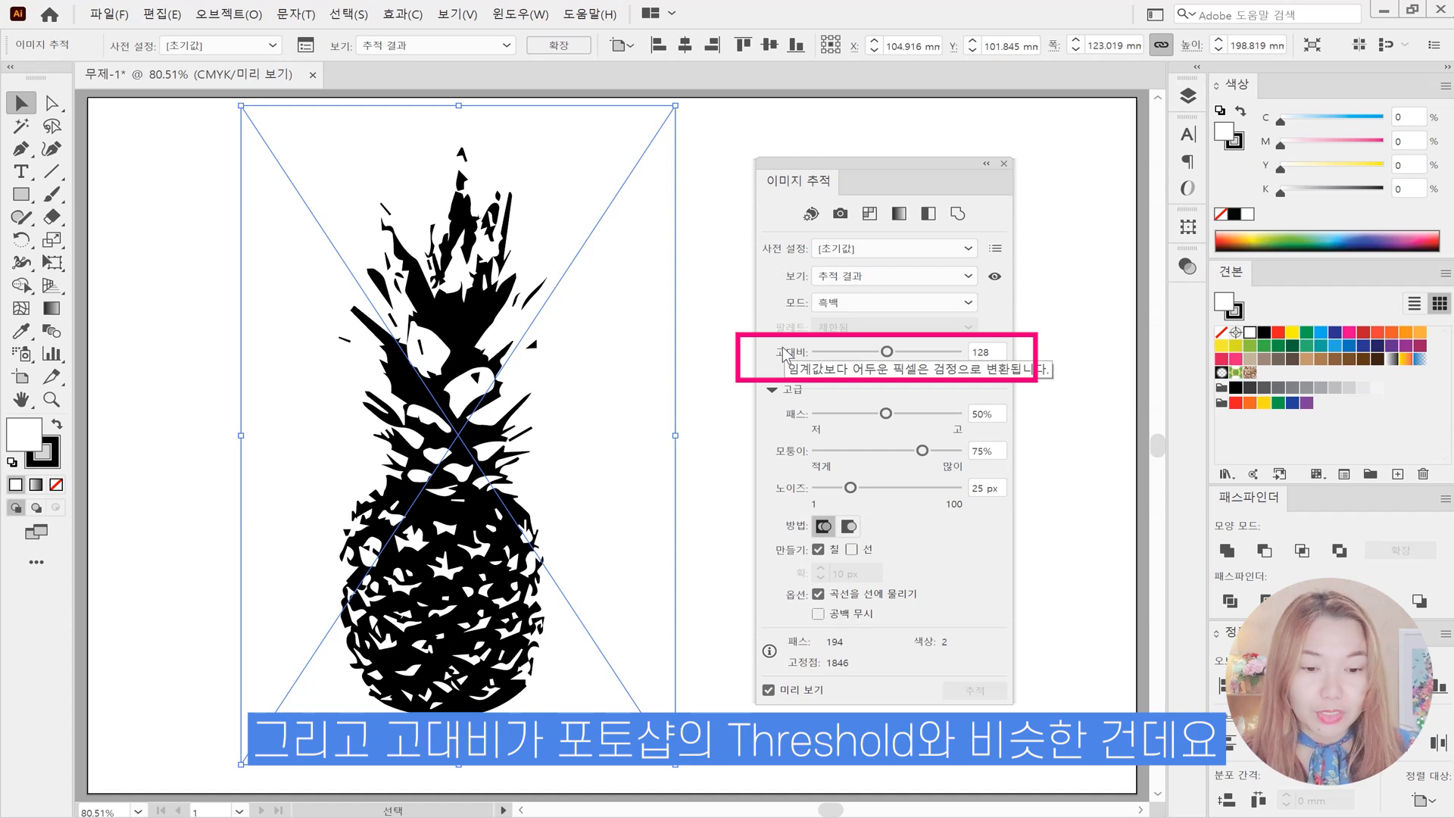
Set the black-and-white tracing's threshold to 132 and expand the traced pineapple.
mouse_move(896, 354)
left_mouse_down()
mouse_move(854, 353)
mouse_move(927, 353)
mouse_move(890, 356)
left_mouse_up()
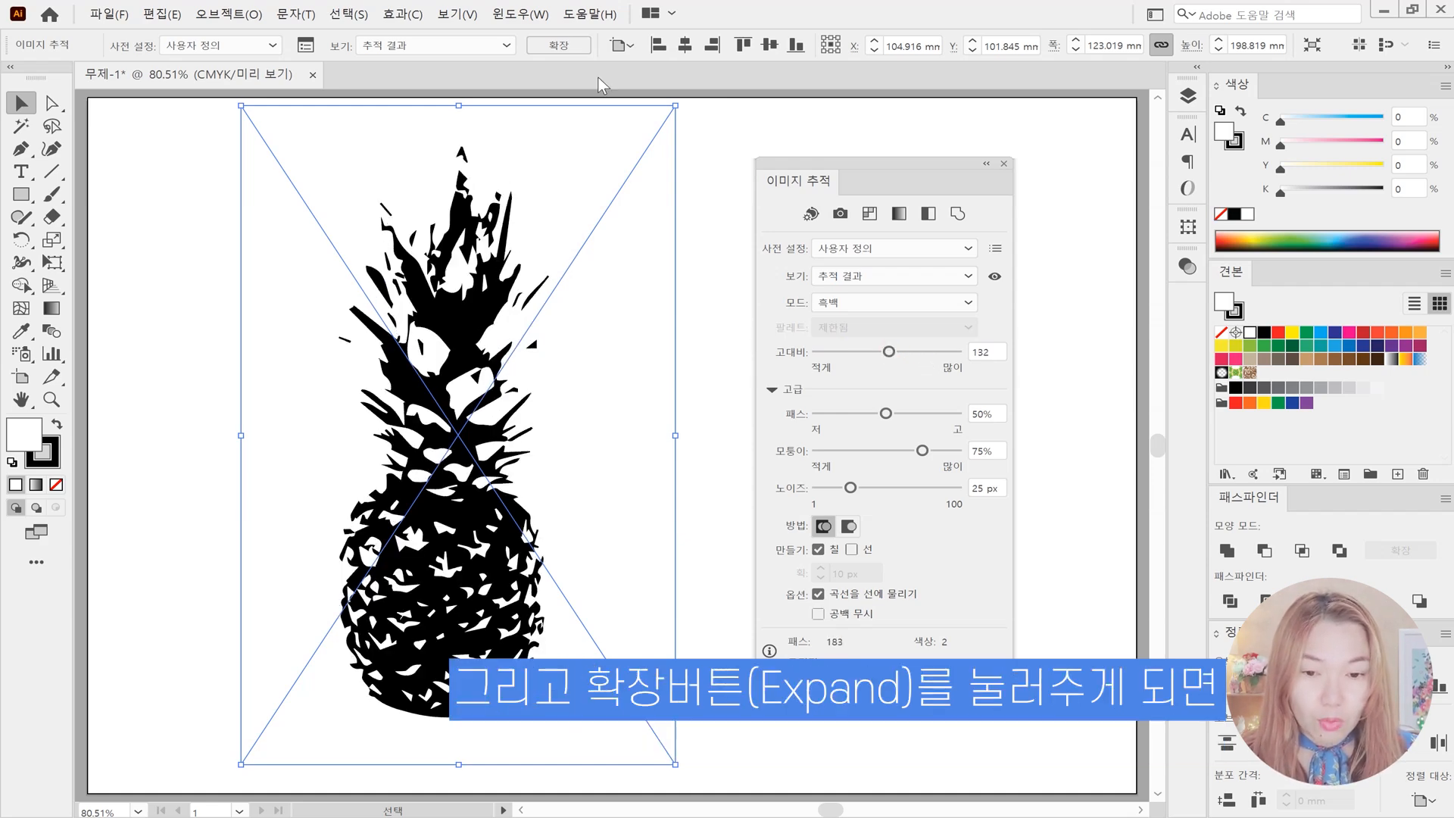
left_click(576, 44)
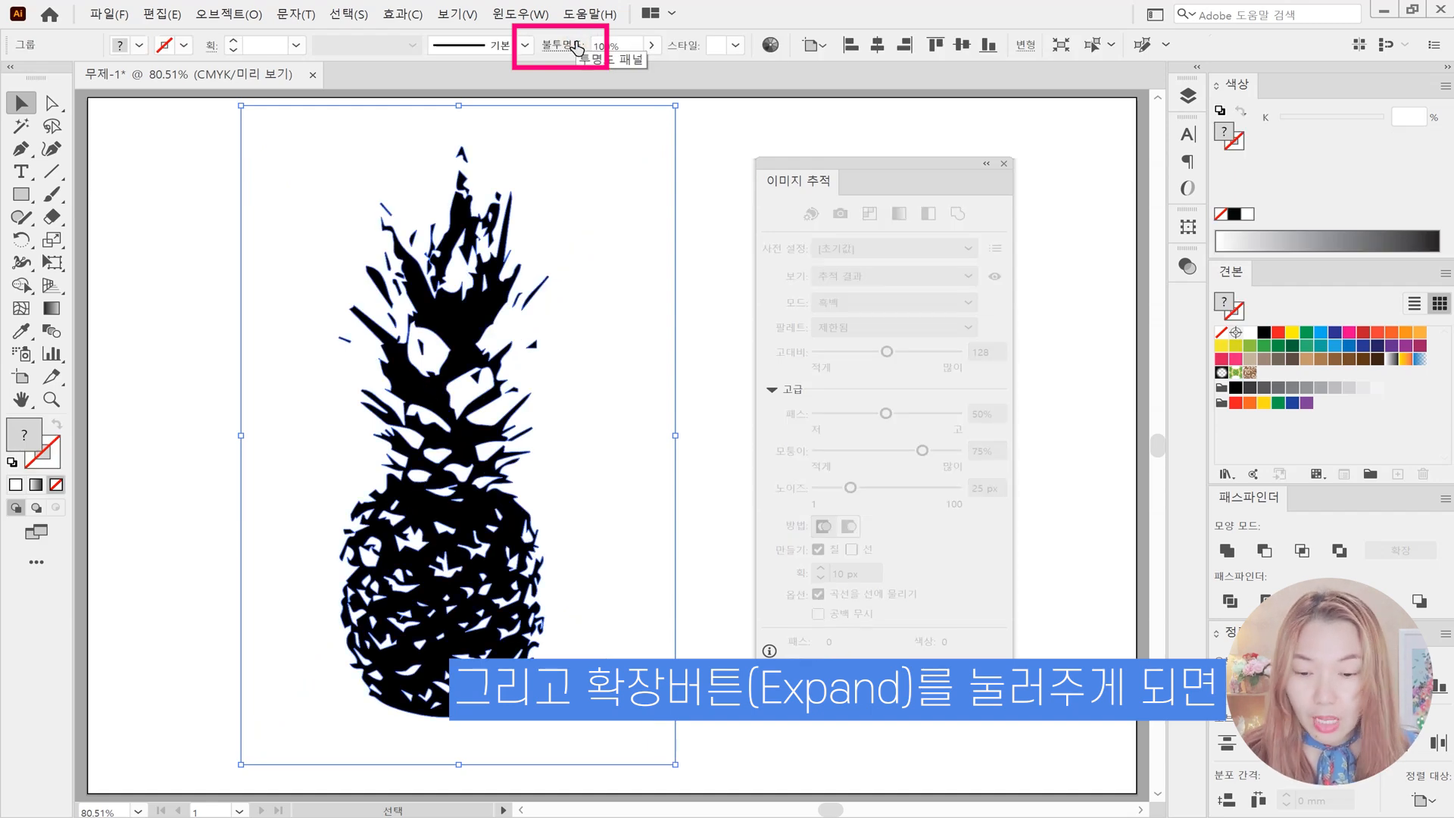
Ungroup the expanded pineapple and move its separate black and white pieces apart to inspect them.
right_click(483, 289)
left_click(590, 419)
left_click(711, 406)
left_click_drag(613, 393, 337, 500)
left_click_drag(445, 533, 539, 485)
left_click(678, 551)
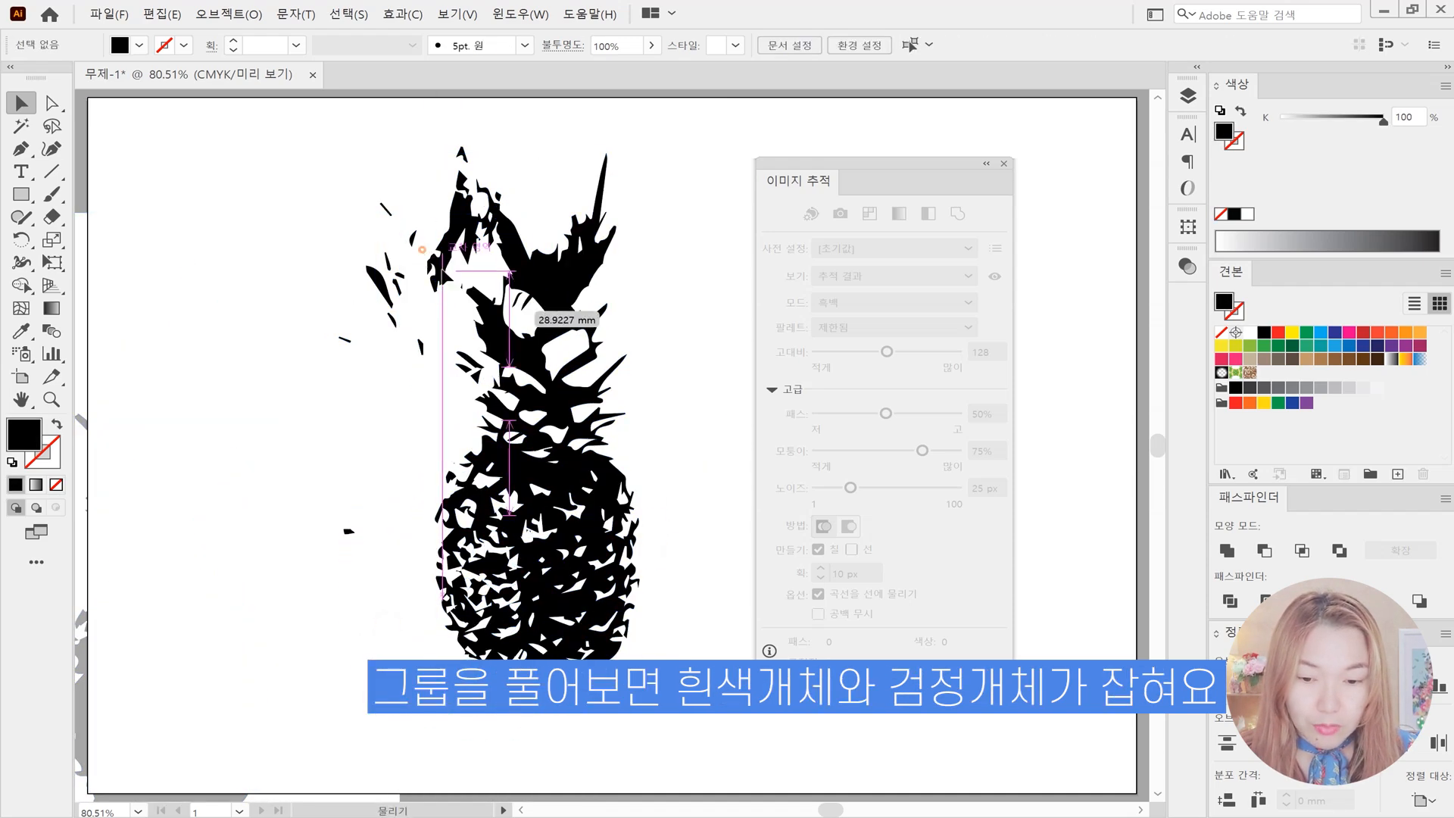
left_click(480, 236)
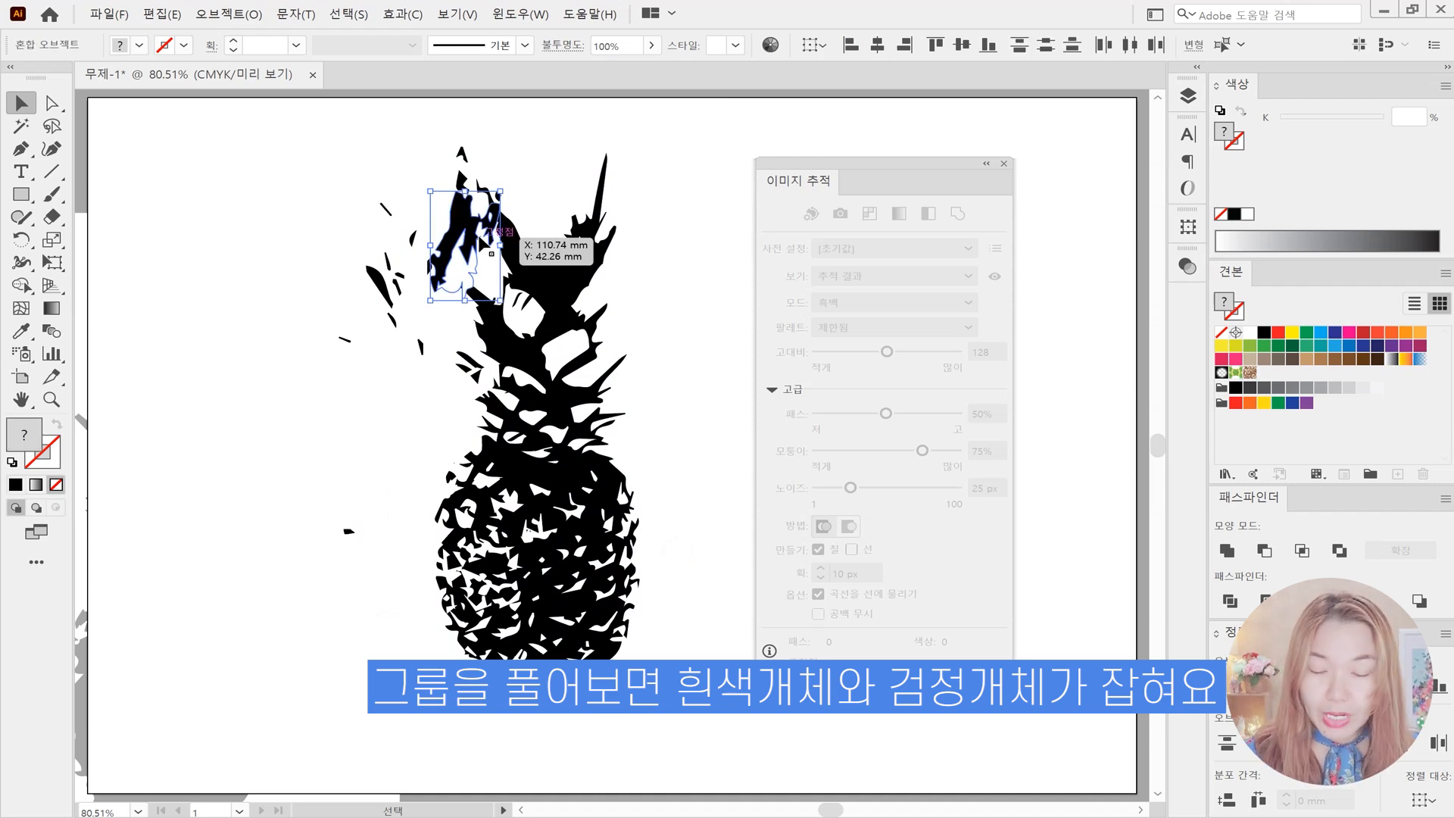
Undo the piece moves, the ungrouping, the expansion and the last threshold changes on the pineapple tracing.
key("ctrl+z")
key("ctrl+z")
key("ctrl+z")
key("ctrl+z")
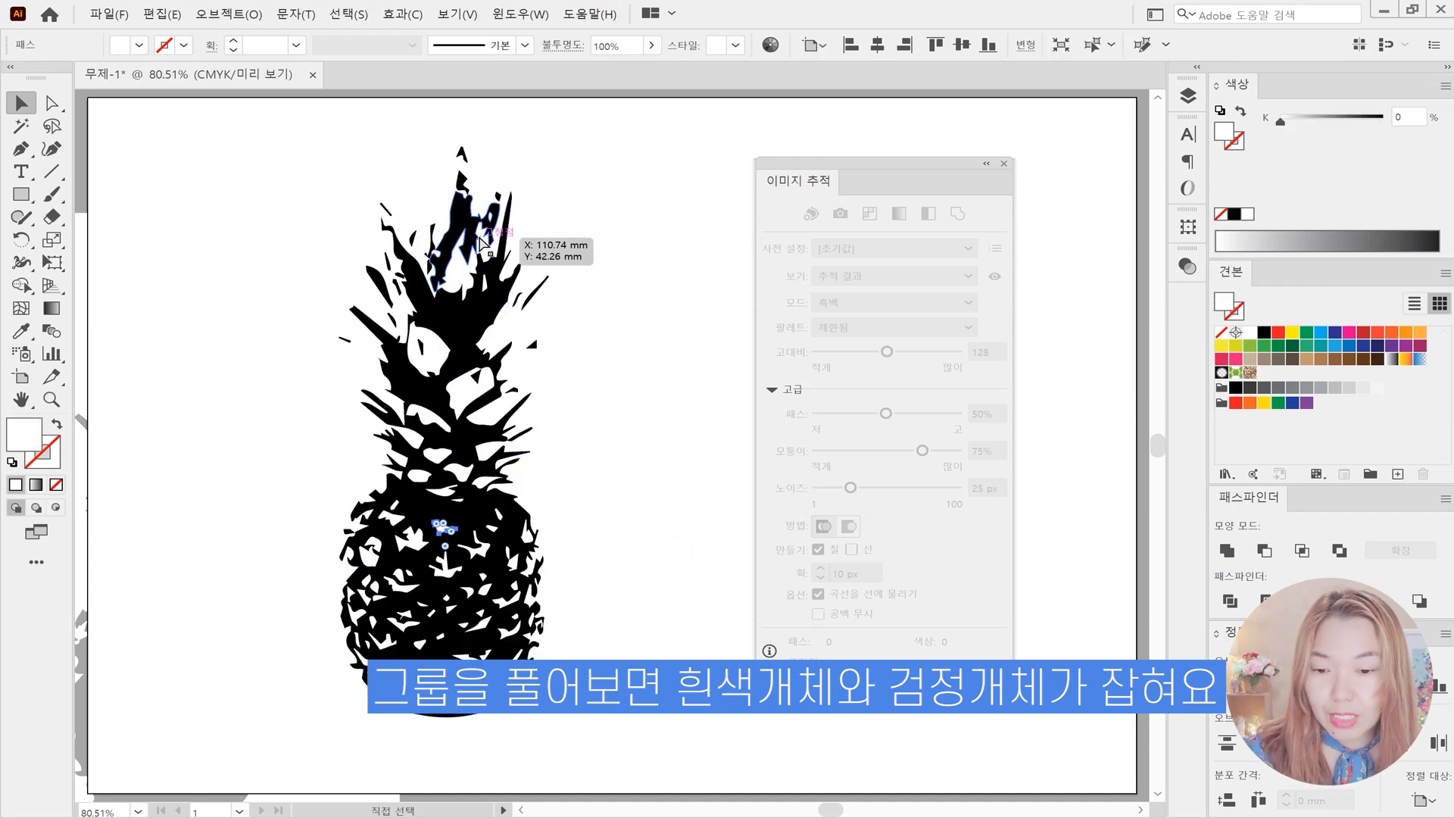
key("ctrl+z")
key("ctrl+z")
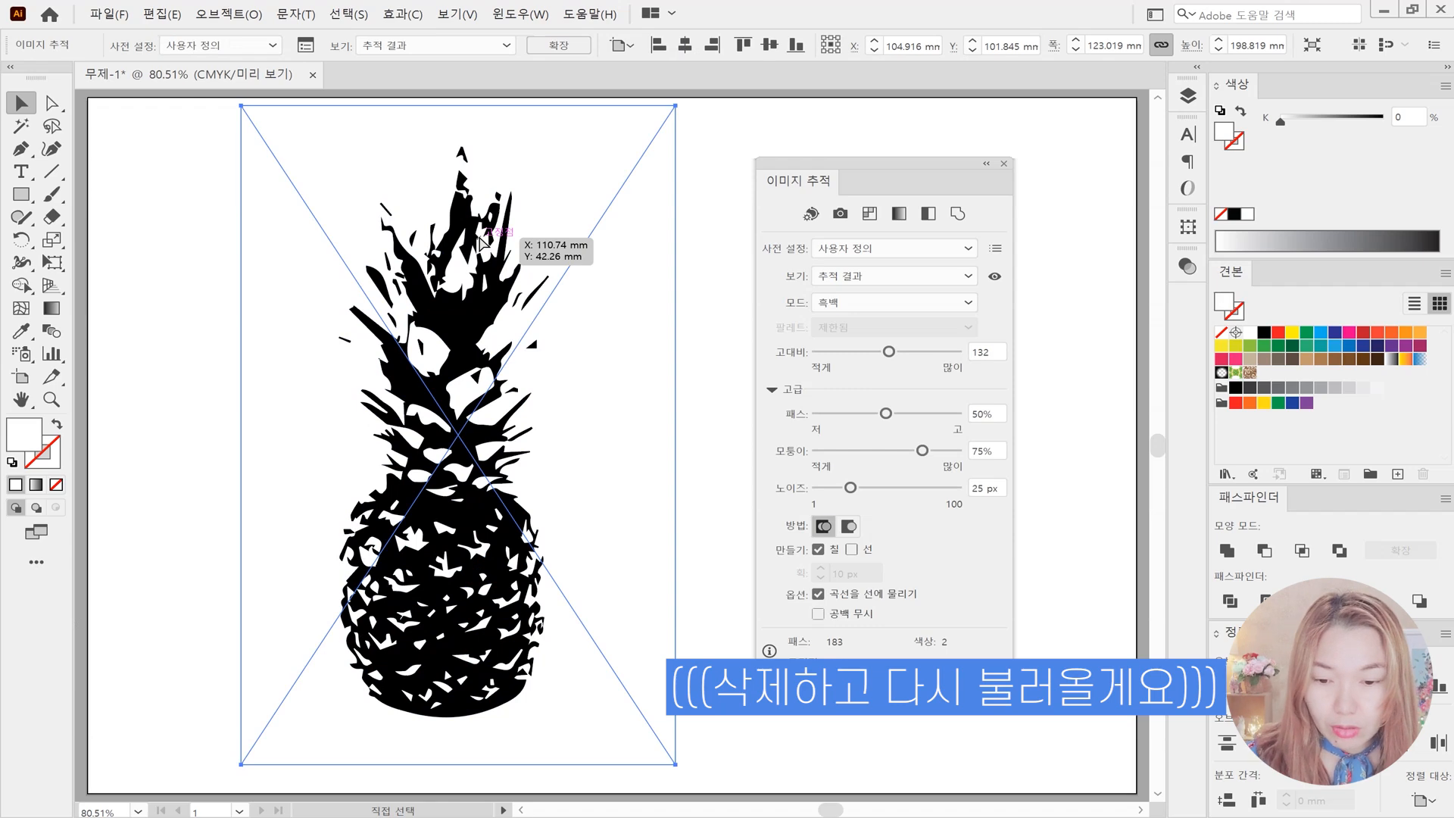
key("ctrl+z")
key("ctrl+z")
key("ctrl+z")
key("ctrl+z")
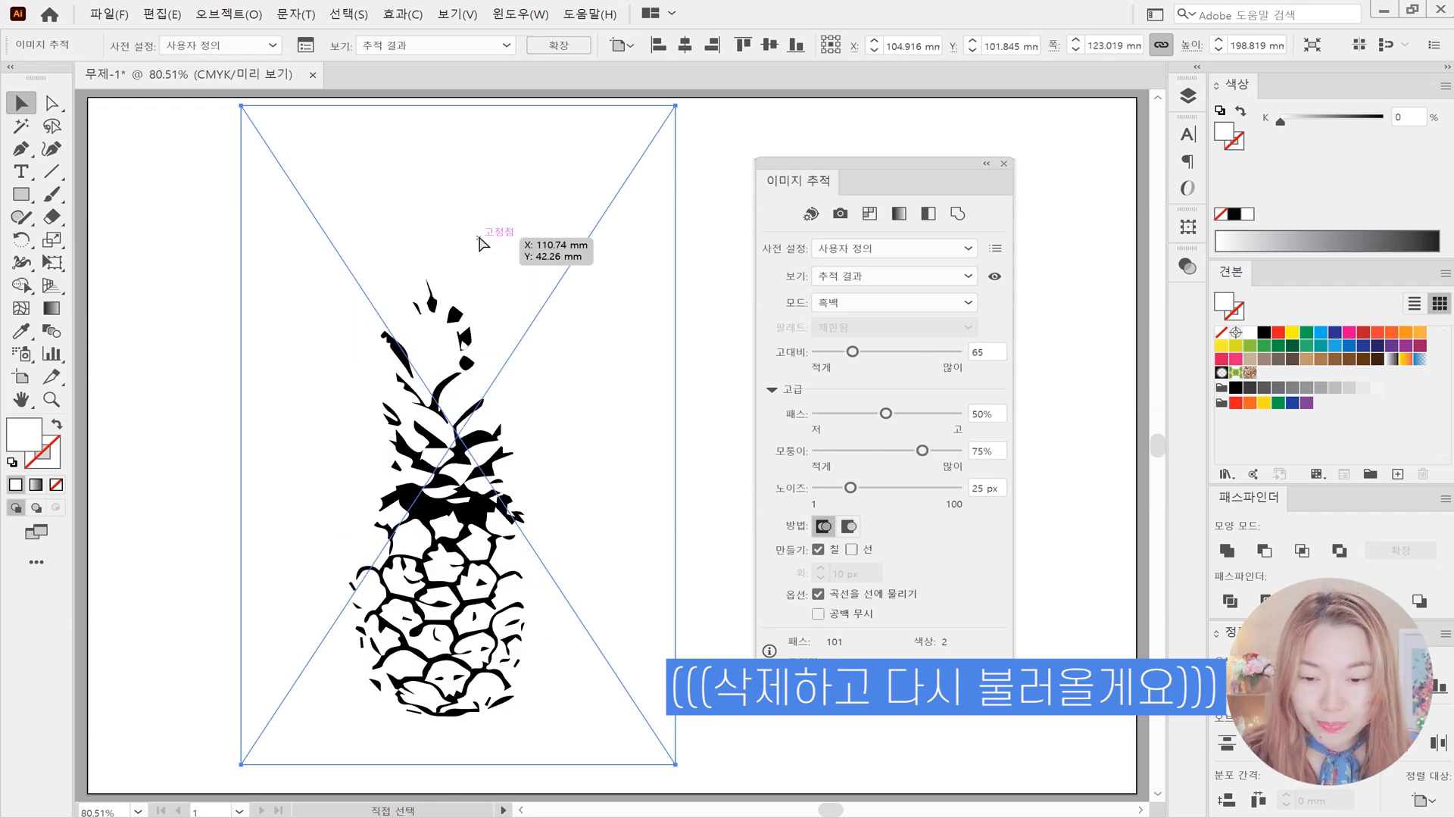
Trace the pineapple photo in Color mode with the preview turned on.
left_click(668, 346)
left_click(637, 413)
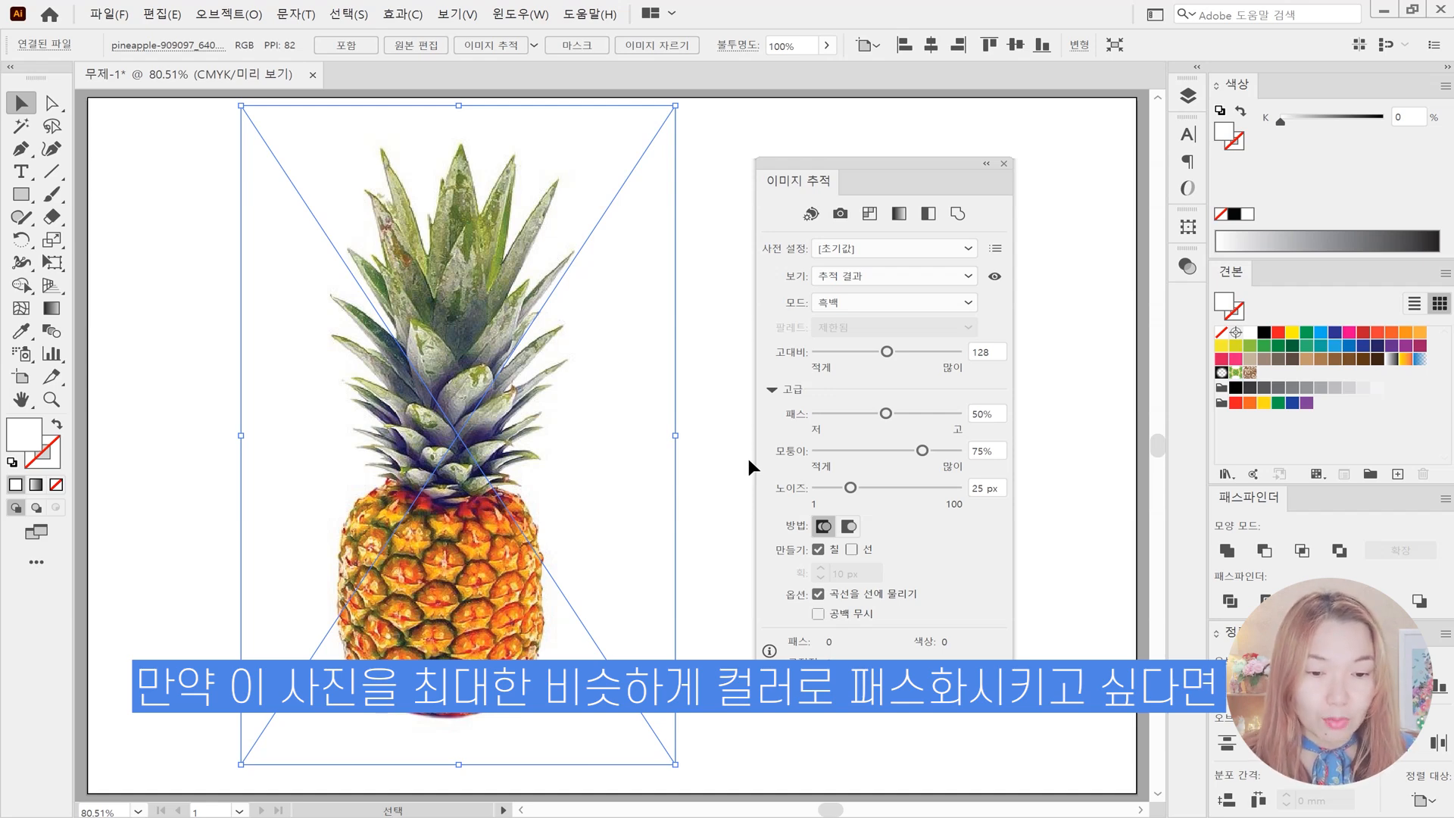
left_click(826, 303)
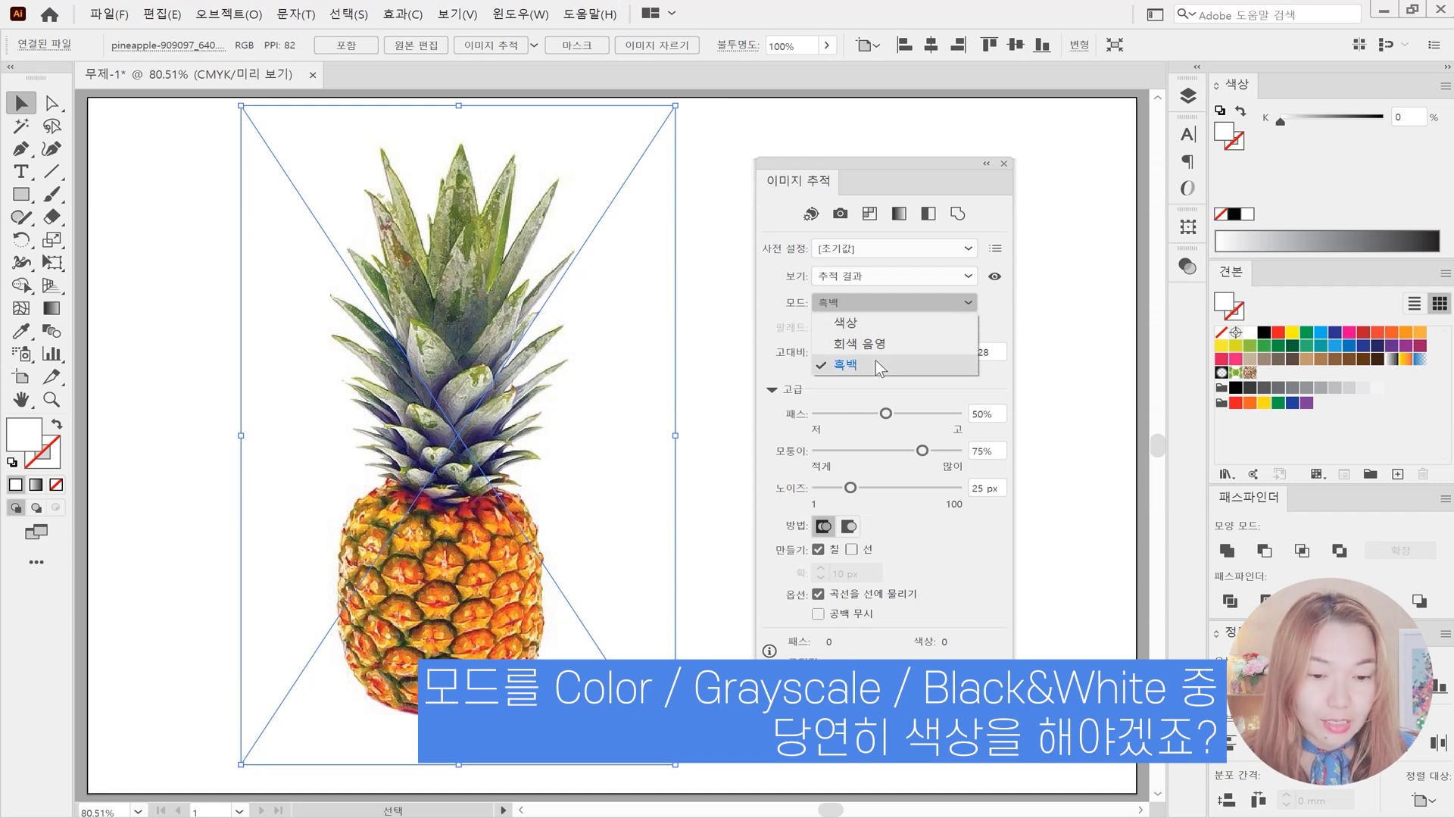
left_click(877, 324)
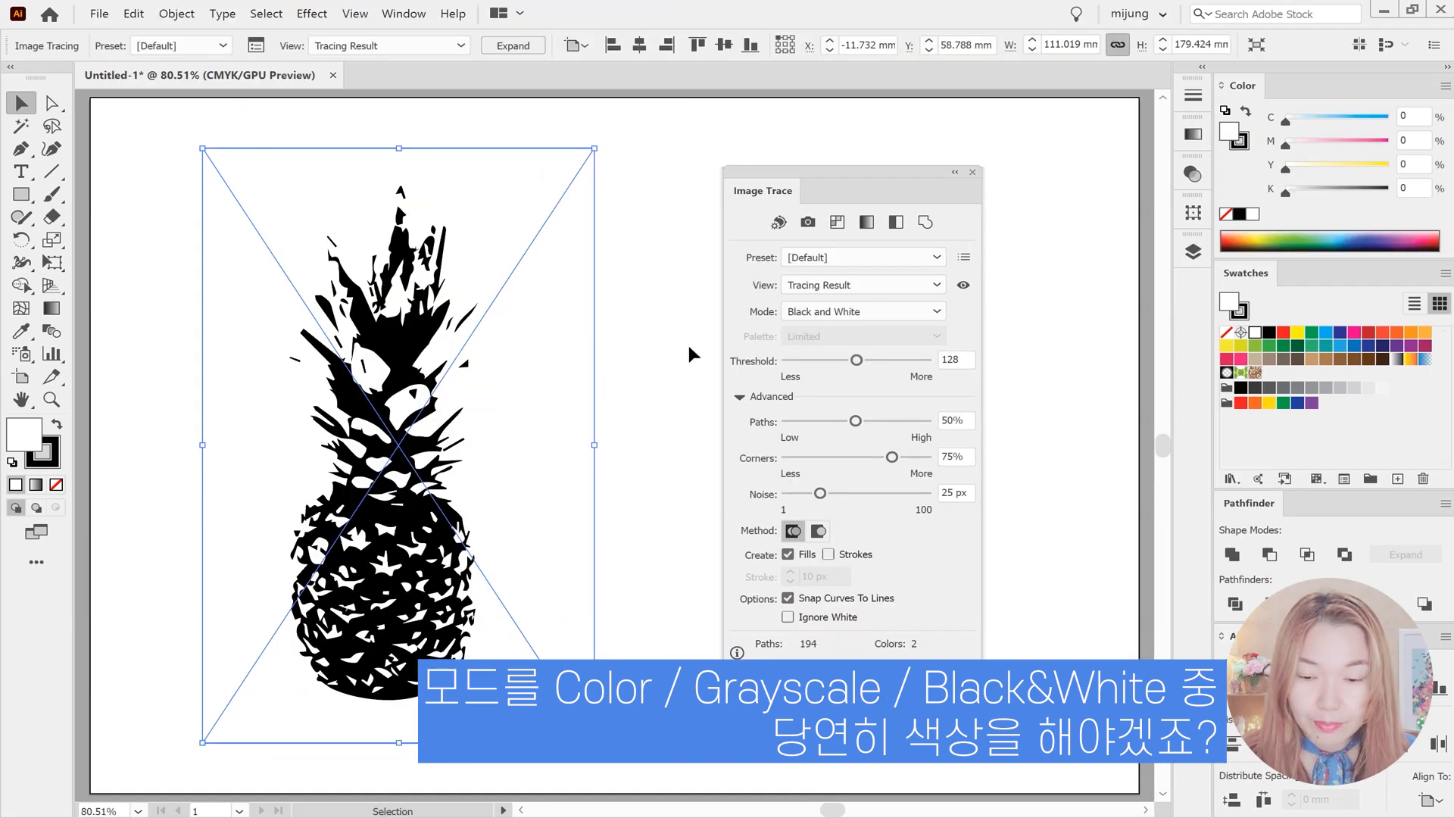
key("ctrl+z")
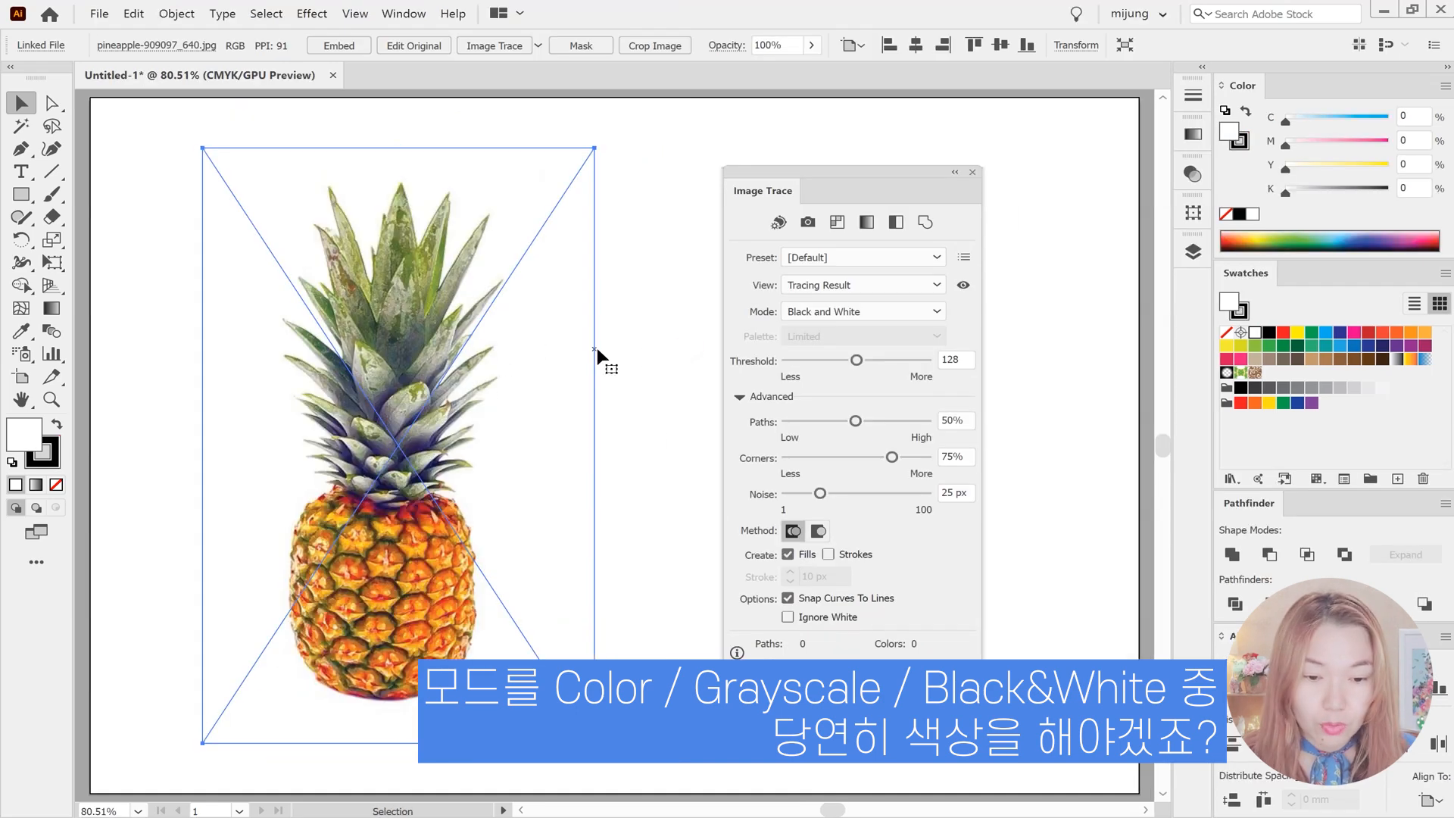
left_click(892, 312)
left_click(880, 327)
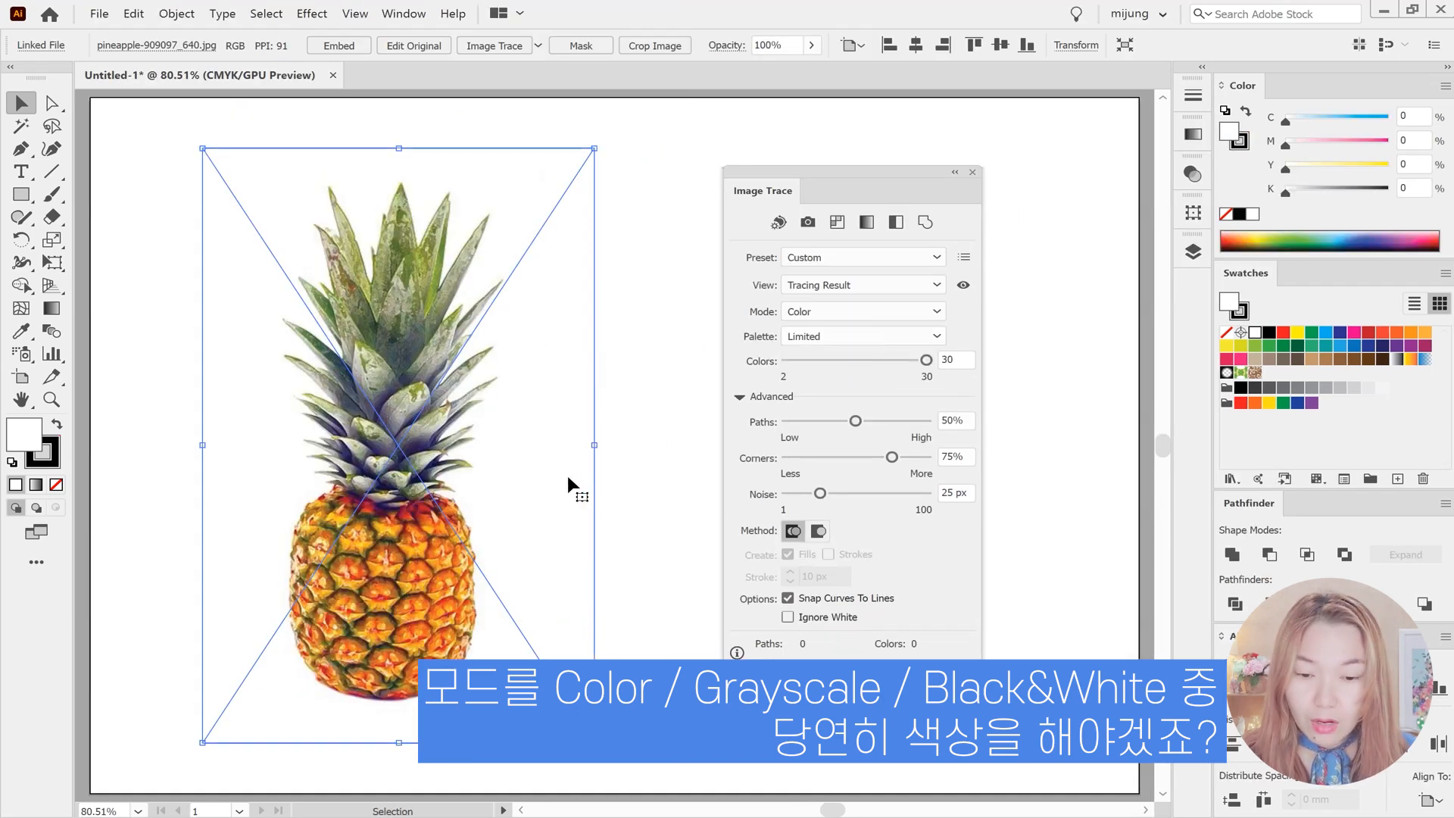
left_click(736, 690)
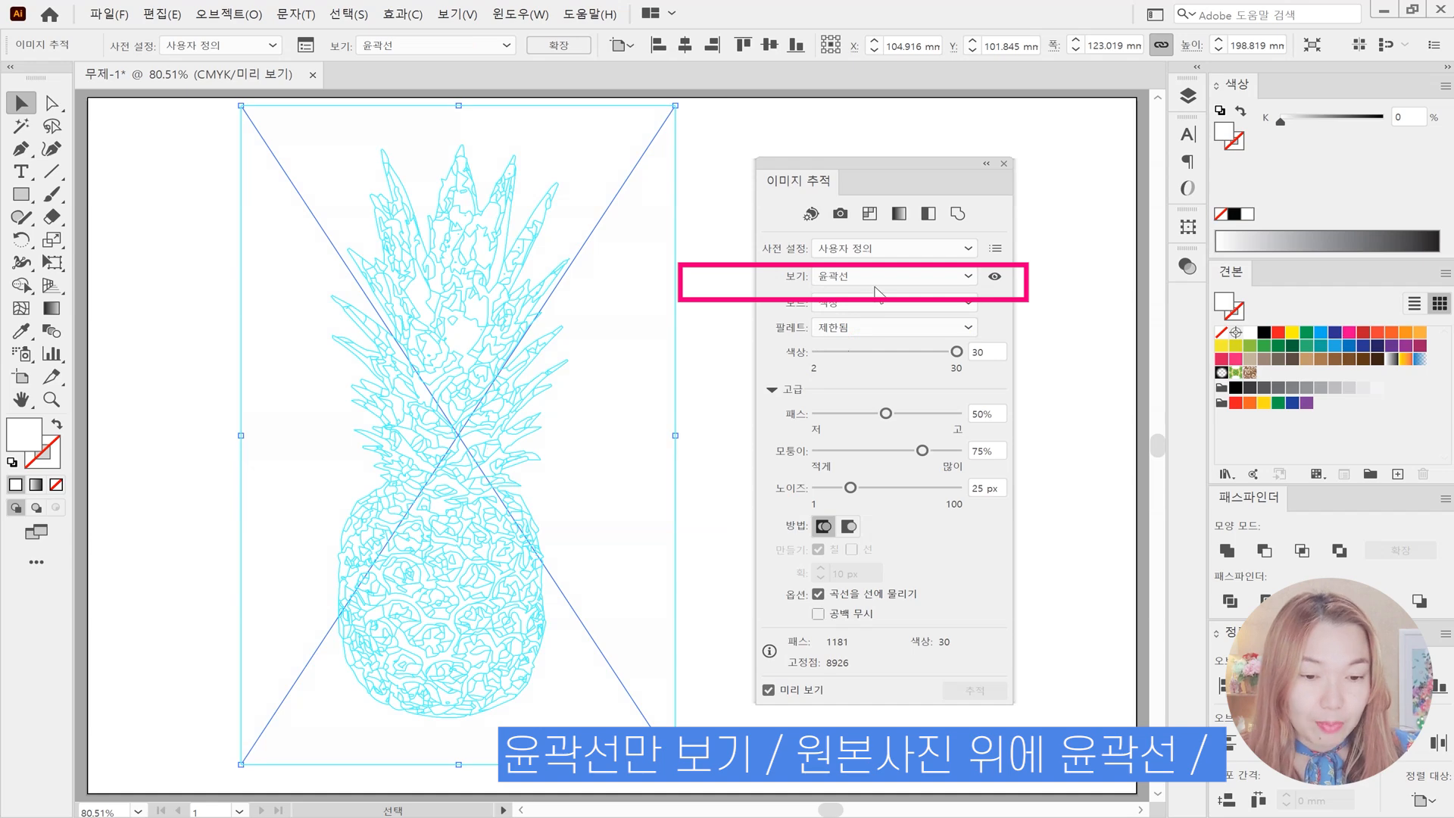
Set the view of the pineapple tracing to Tracing Result (추적 결과).
left_click(865, 275)
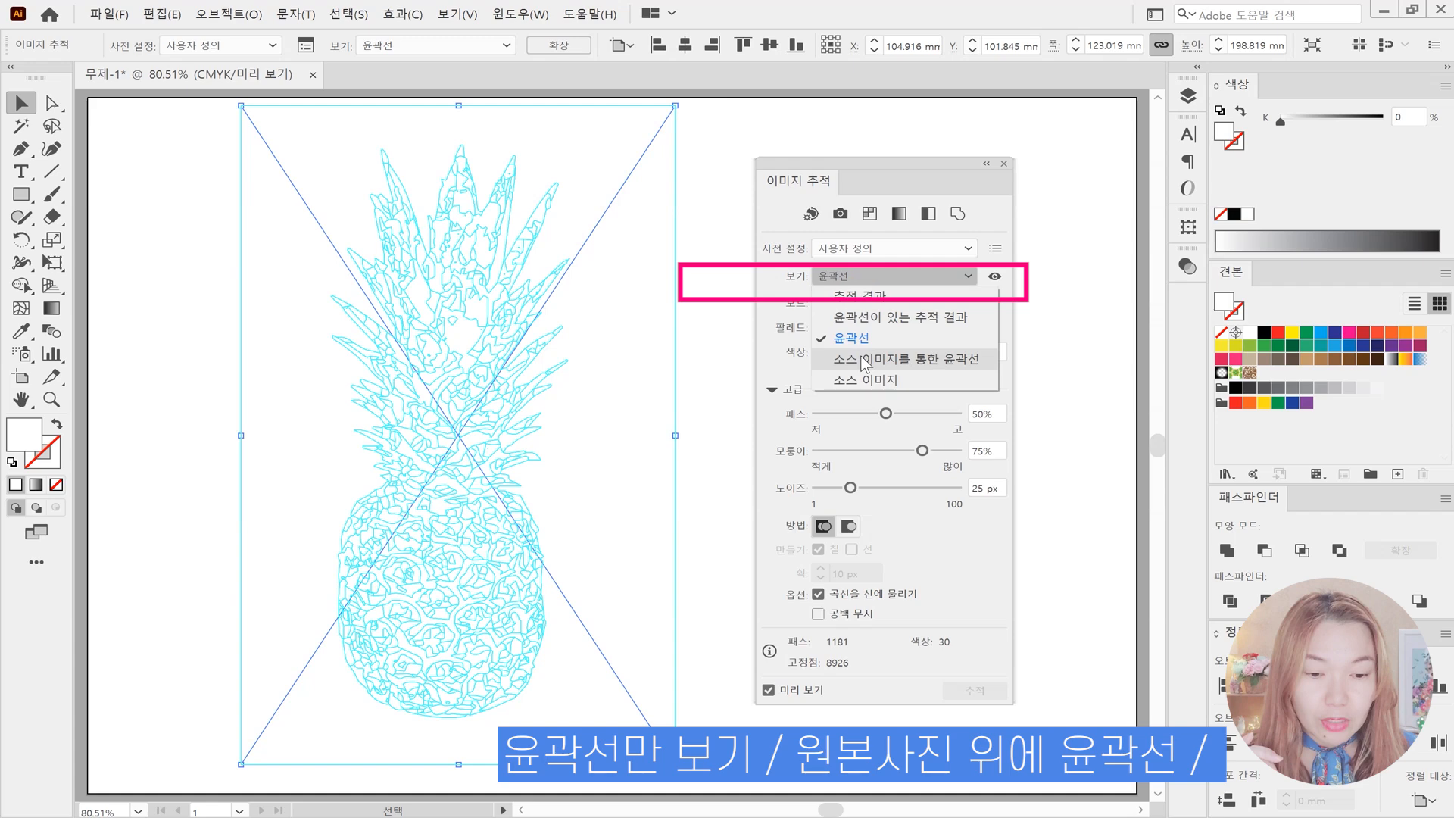
left_click(859, 295)
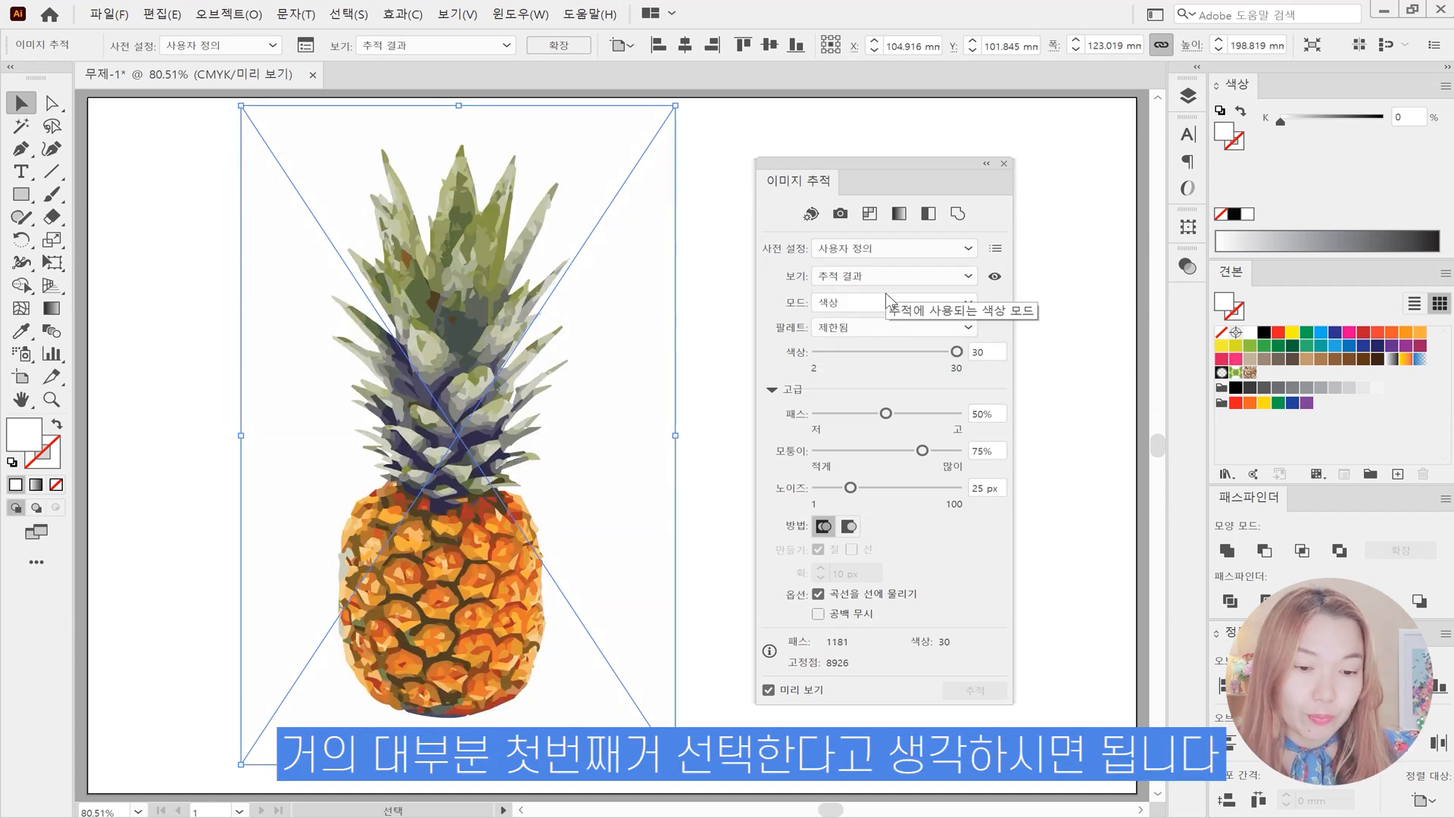
left_click(837, 303)
left_click(837, 304)
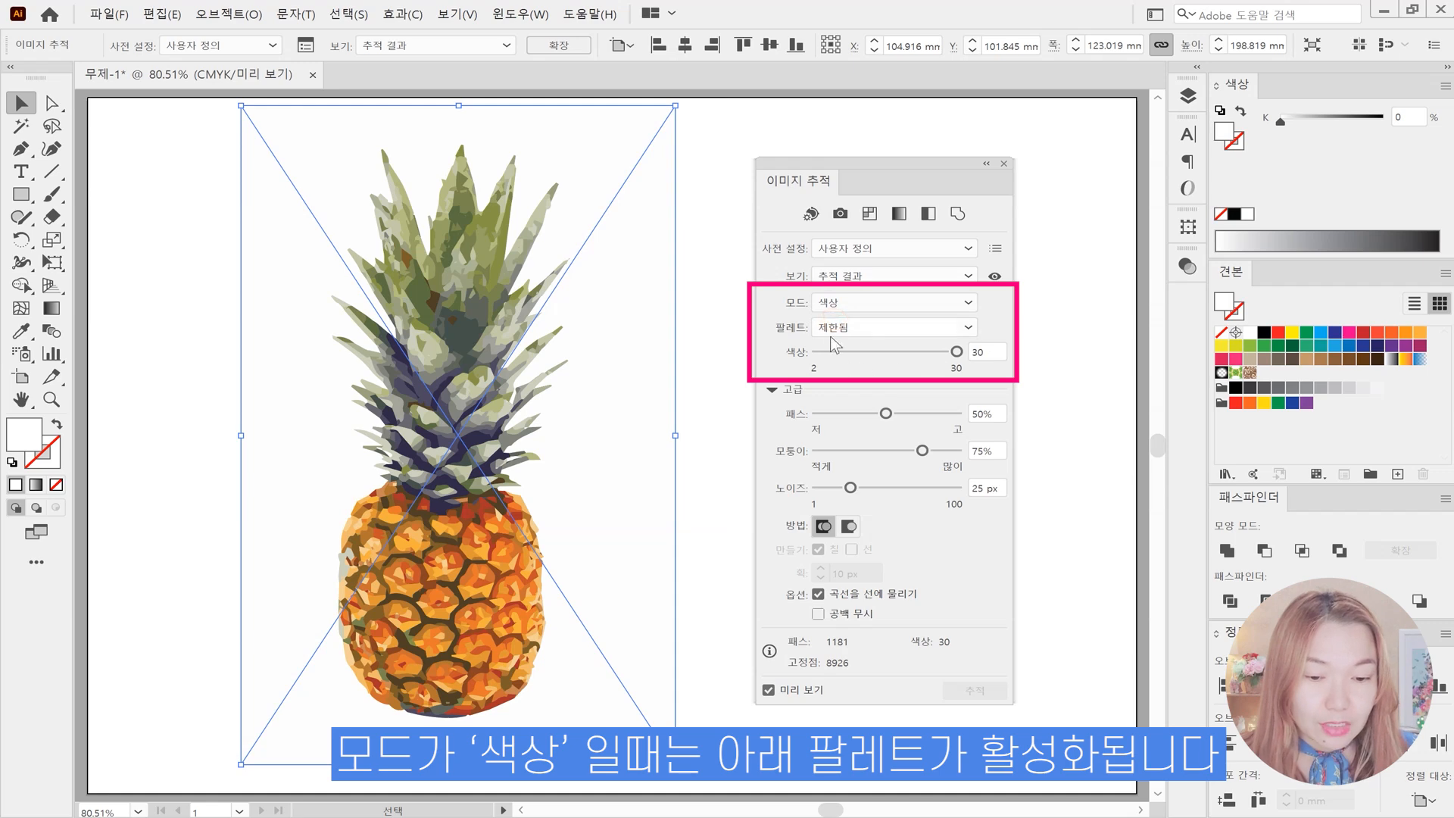
Try the Grayscale (회색 음영) and Black and White (흑백) modes on the pineapple tracing to compare the palette options.
left_click(840, 303)
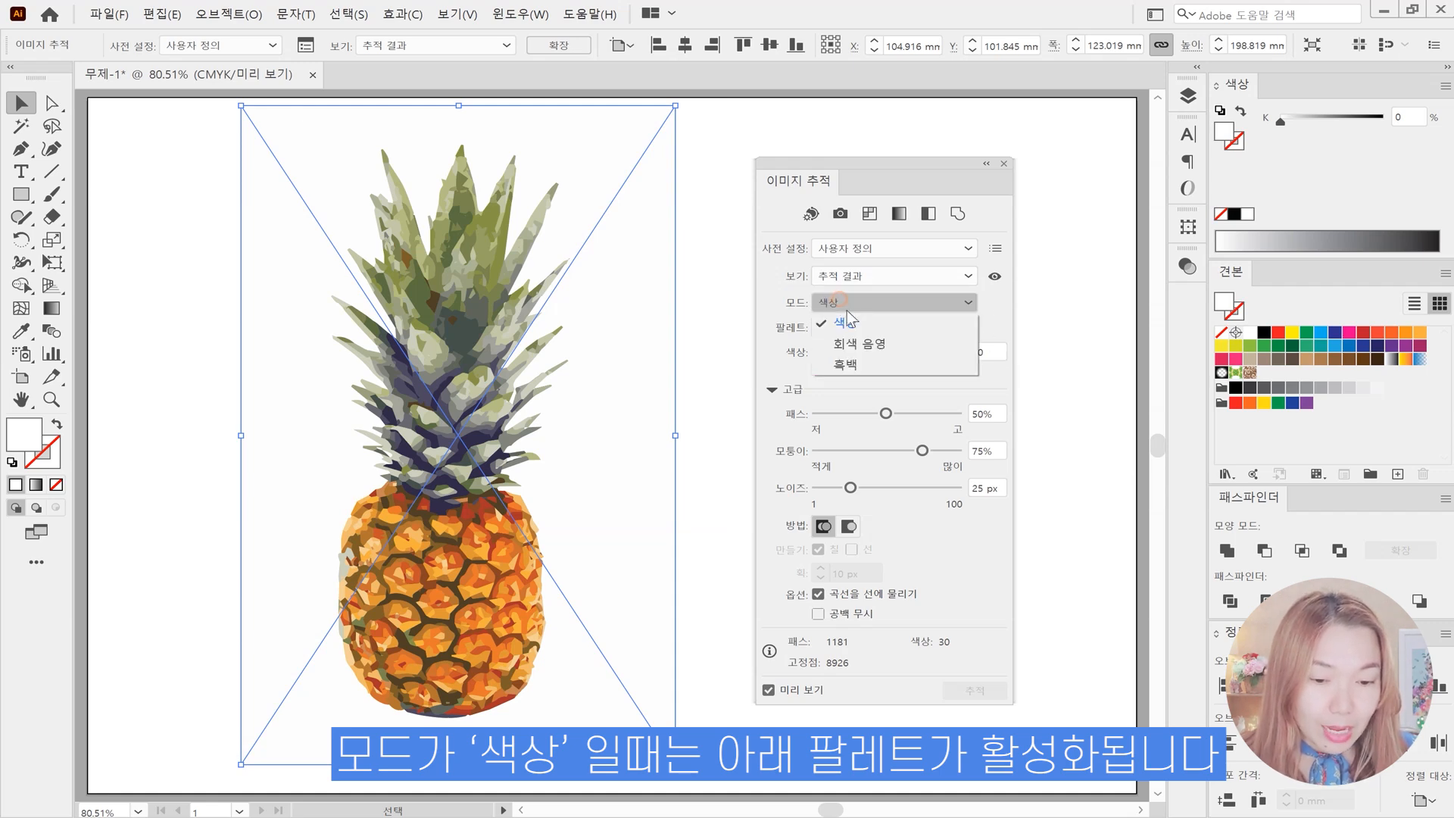
left_click(841, 344)
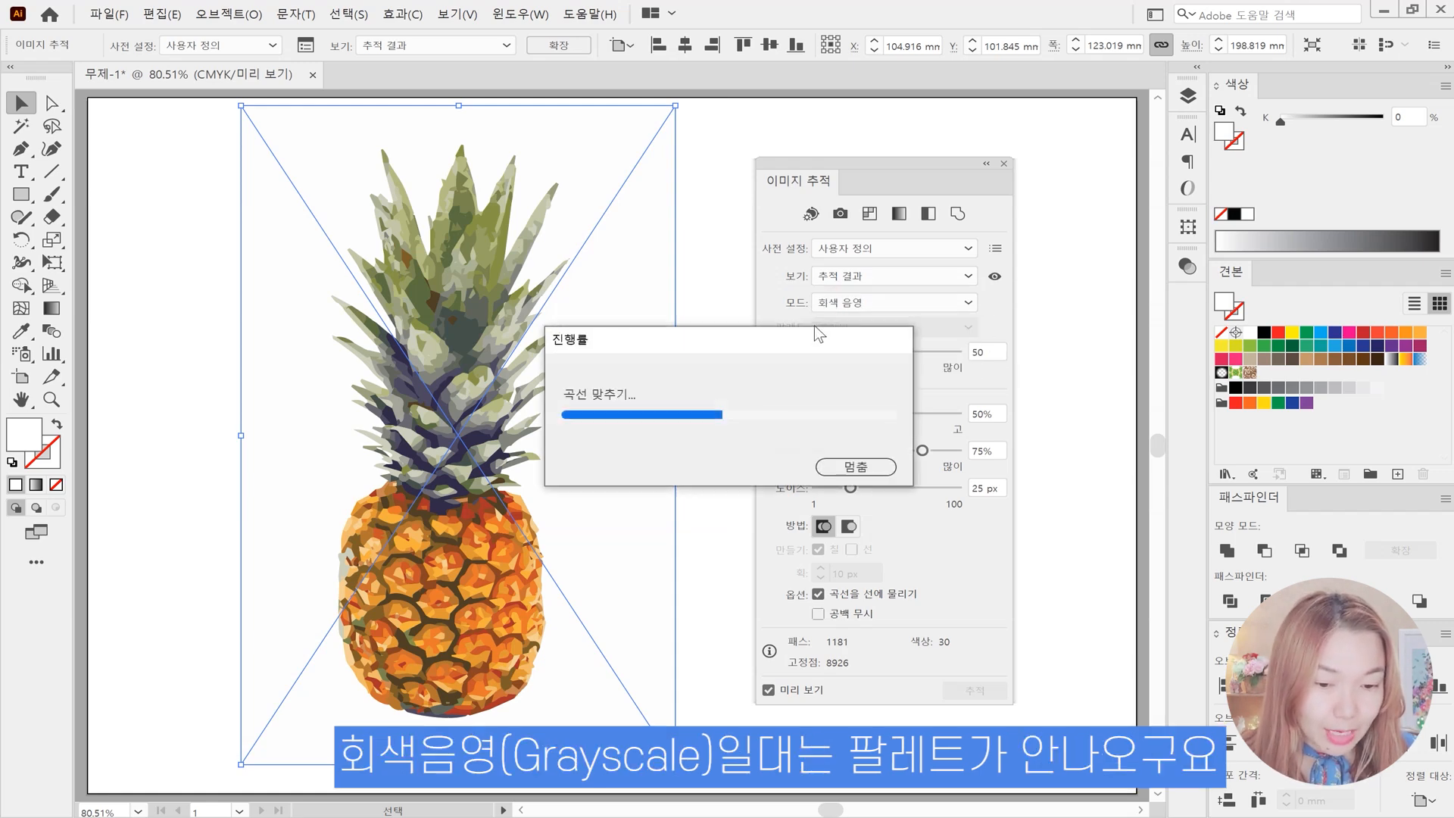
left_click(837, 303)
left_click(829, 361)
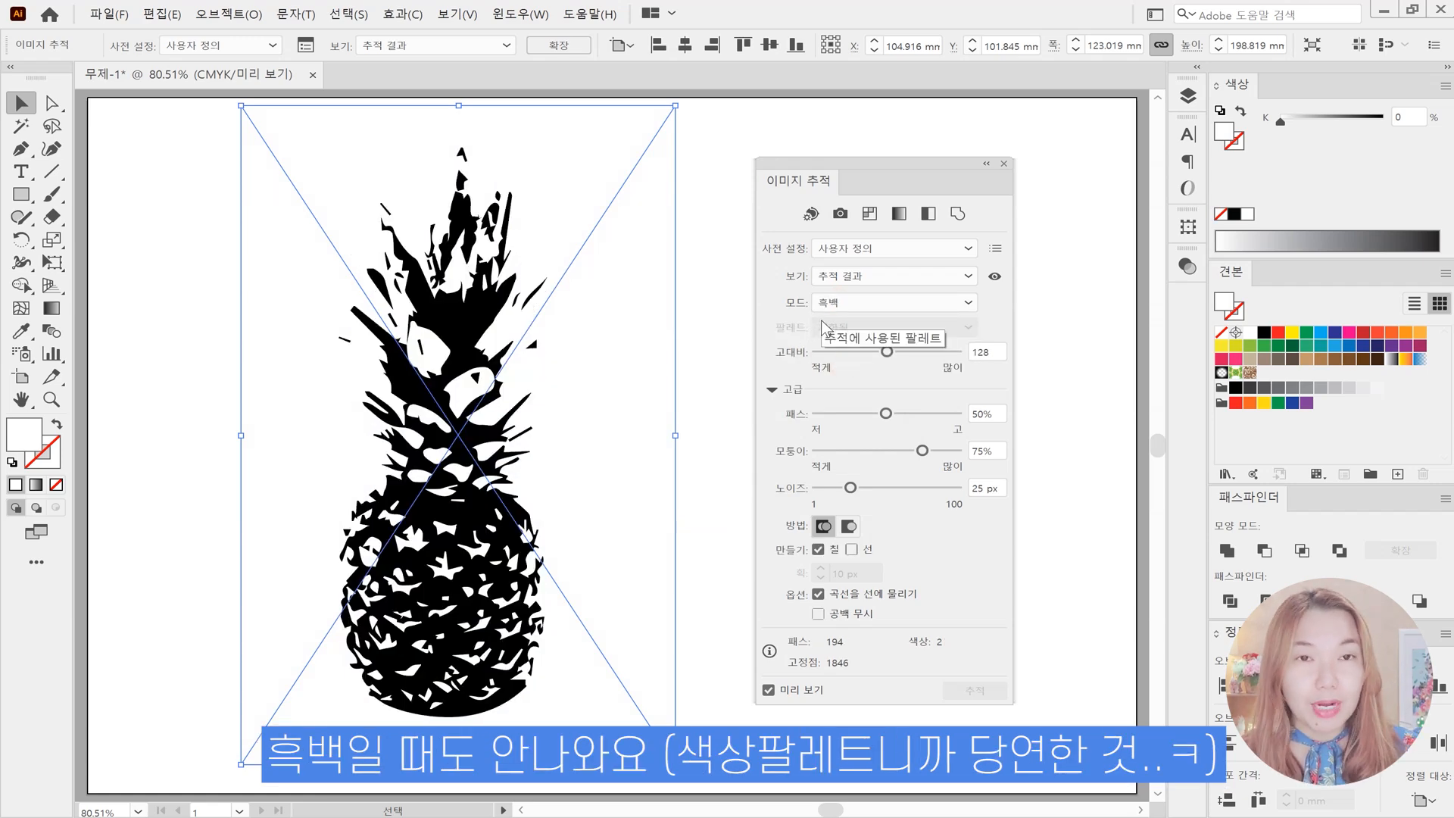
Set the tracing mode to Color (색상) with the Automatic (자동) palette.
left_click(841, 302)
left_click(845, 310)
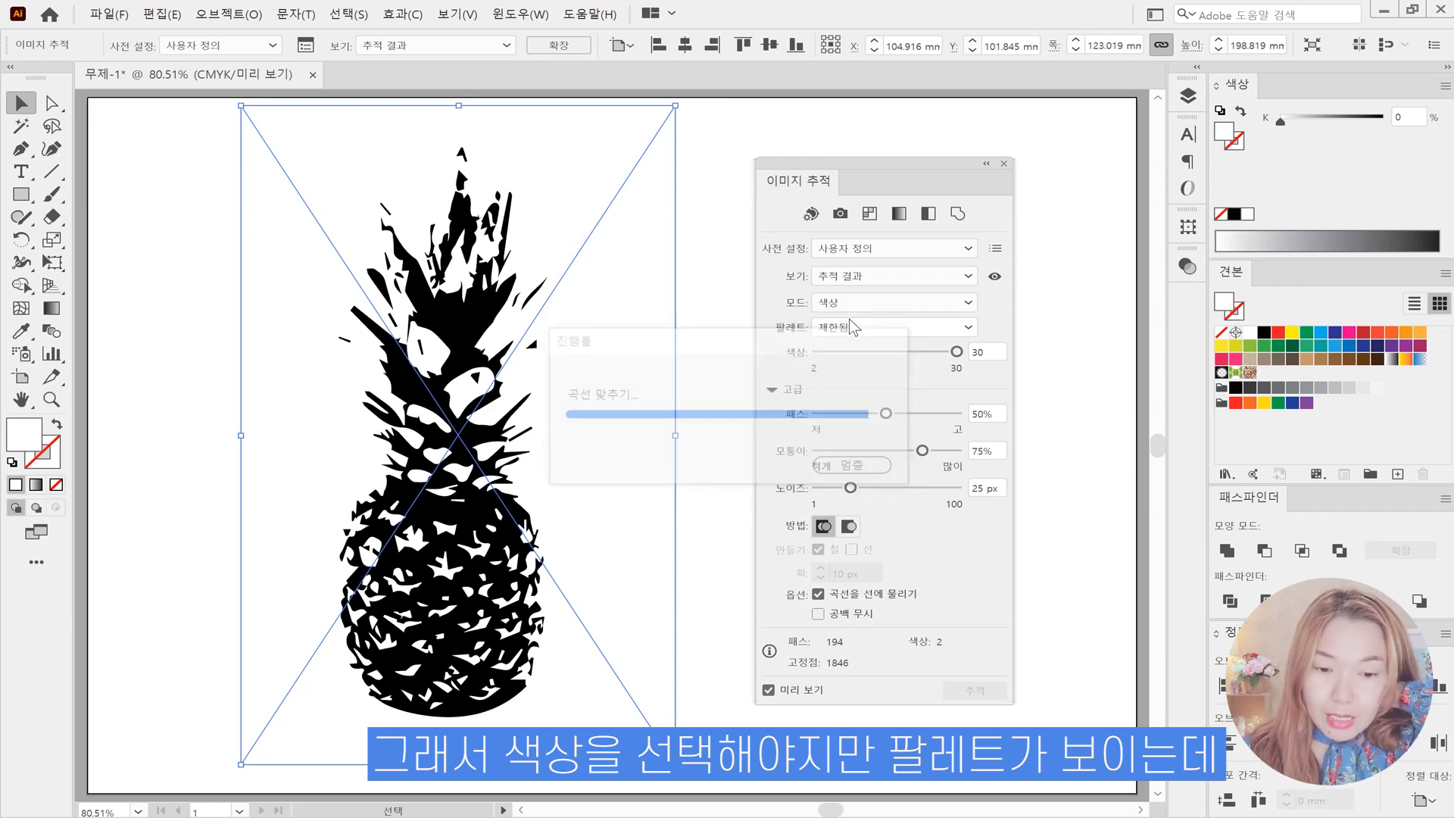
left_click(850, 325)
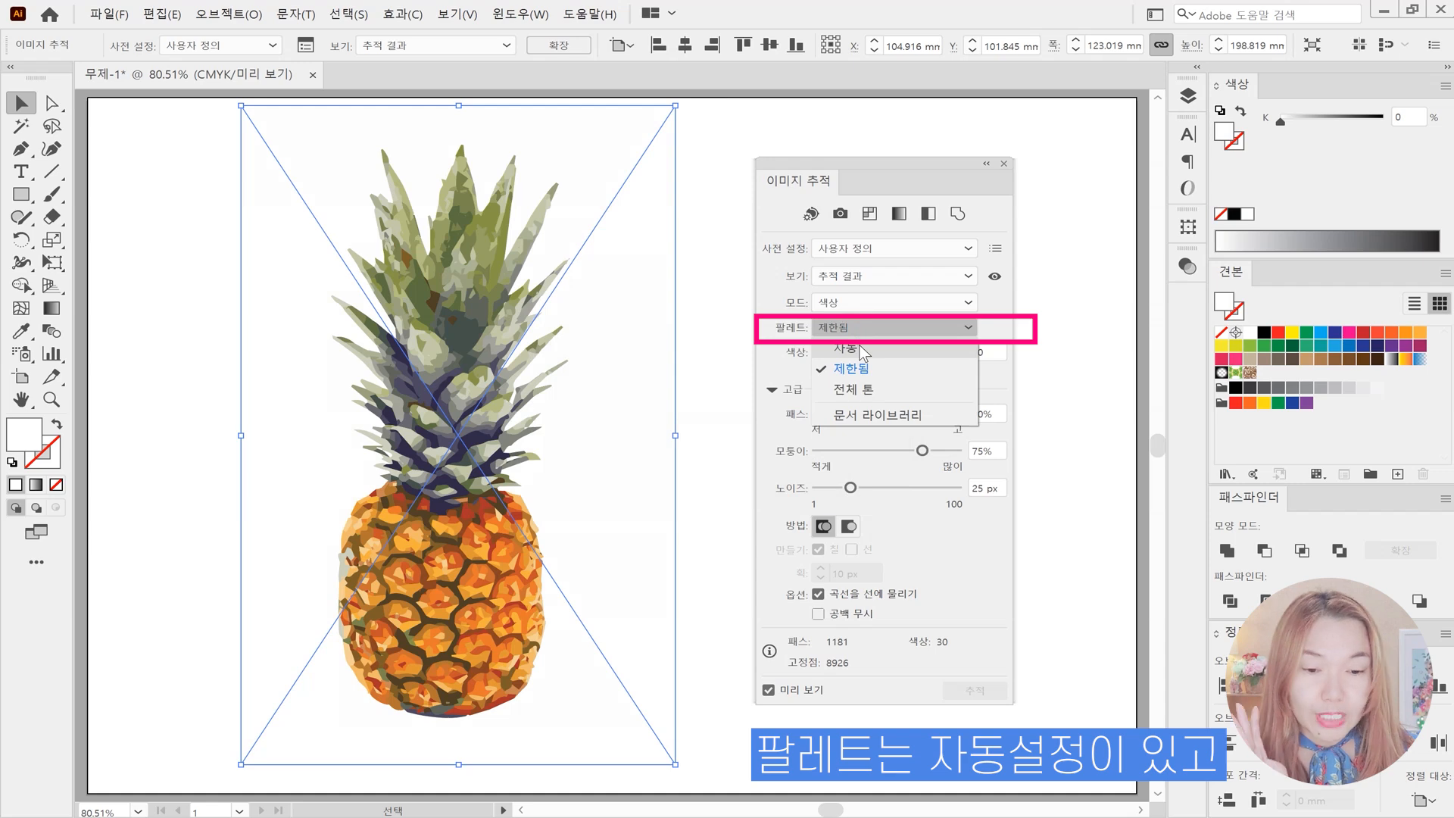
left_click(862, 350)
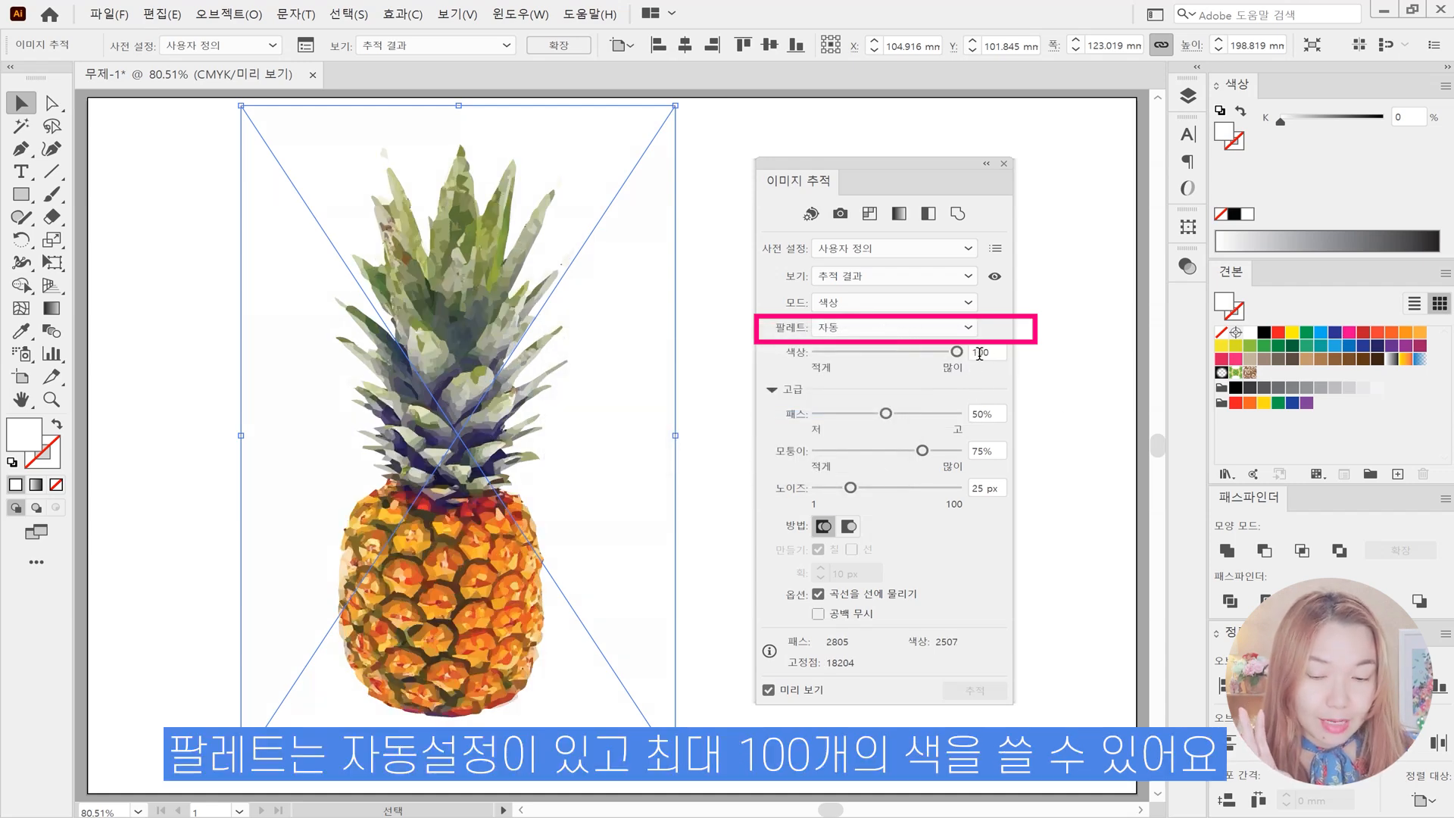
Try the Limited (제한됨) and Full Tone (전체 톤) palettes on the Color mode pineapple tracing.
left_click(863, 330)
left_click(857, 369)
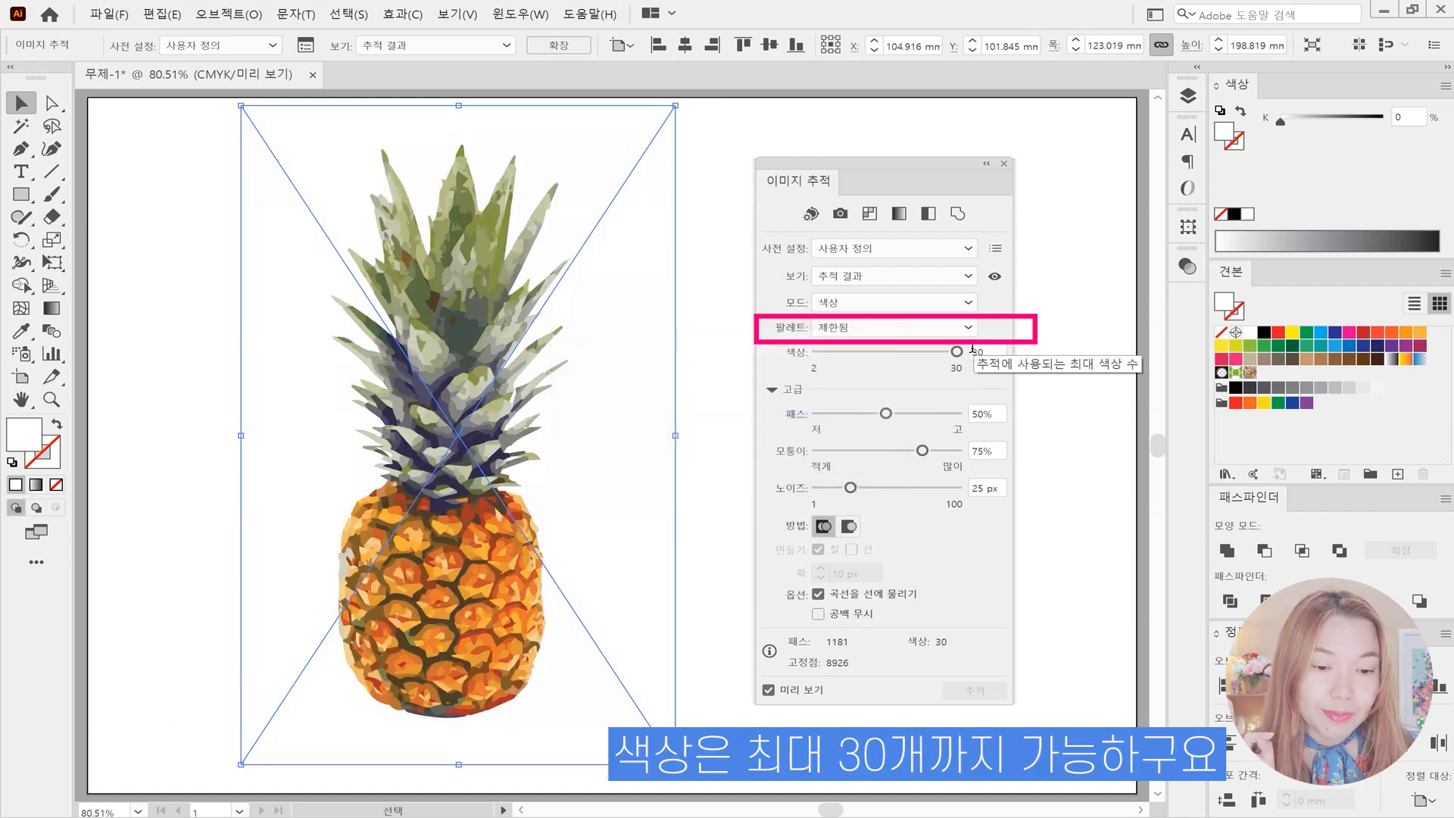
left_click(856, 330)
left_click(1006, 327)
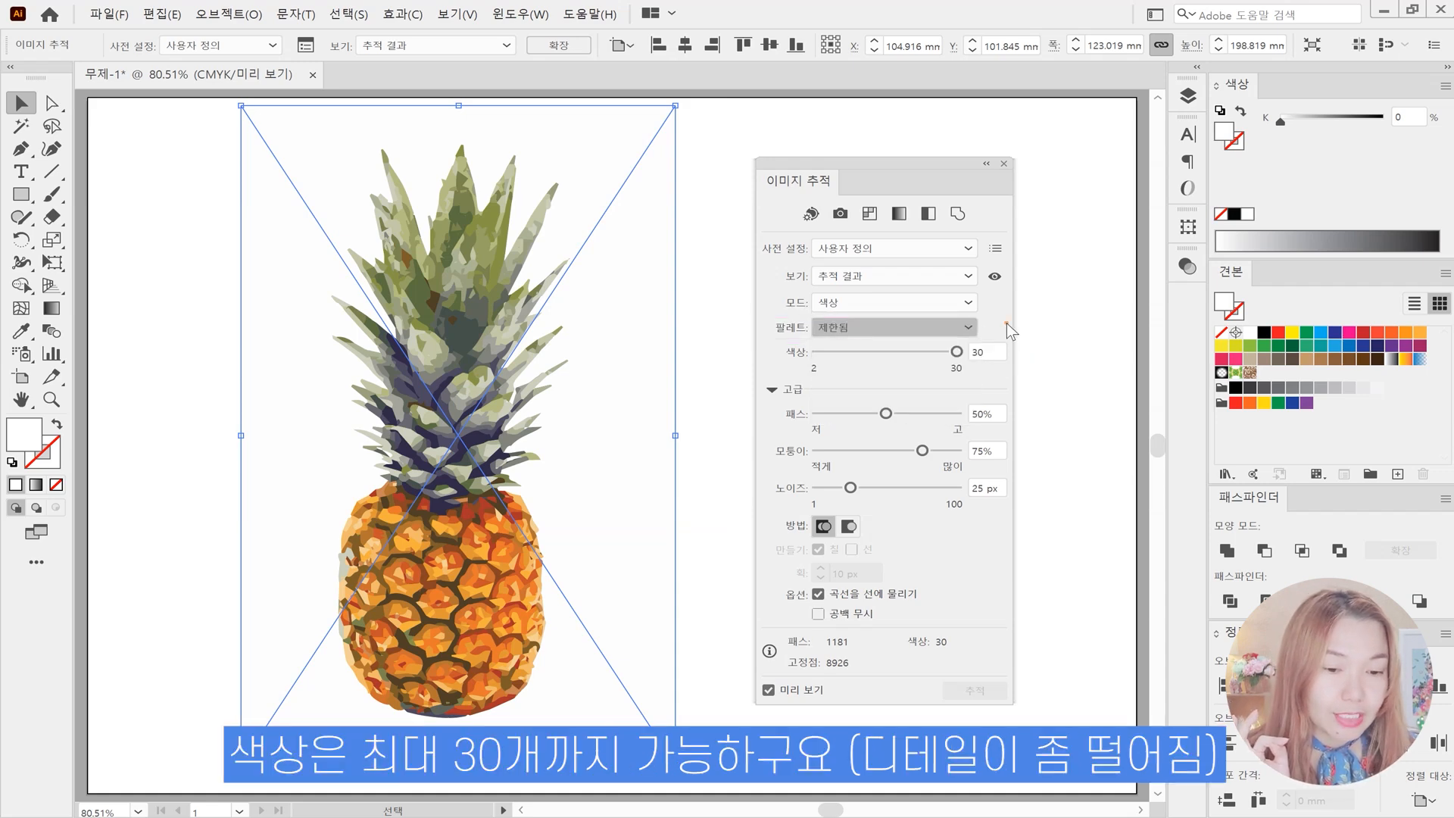
left_click(915, 330)
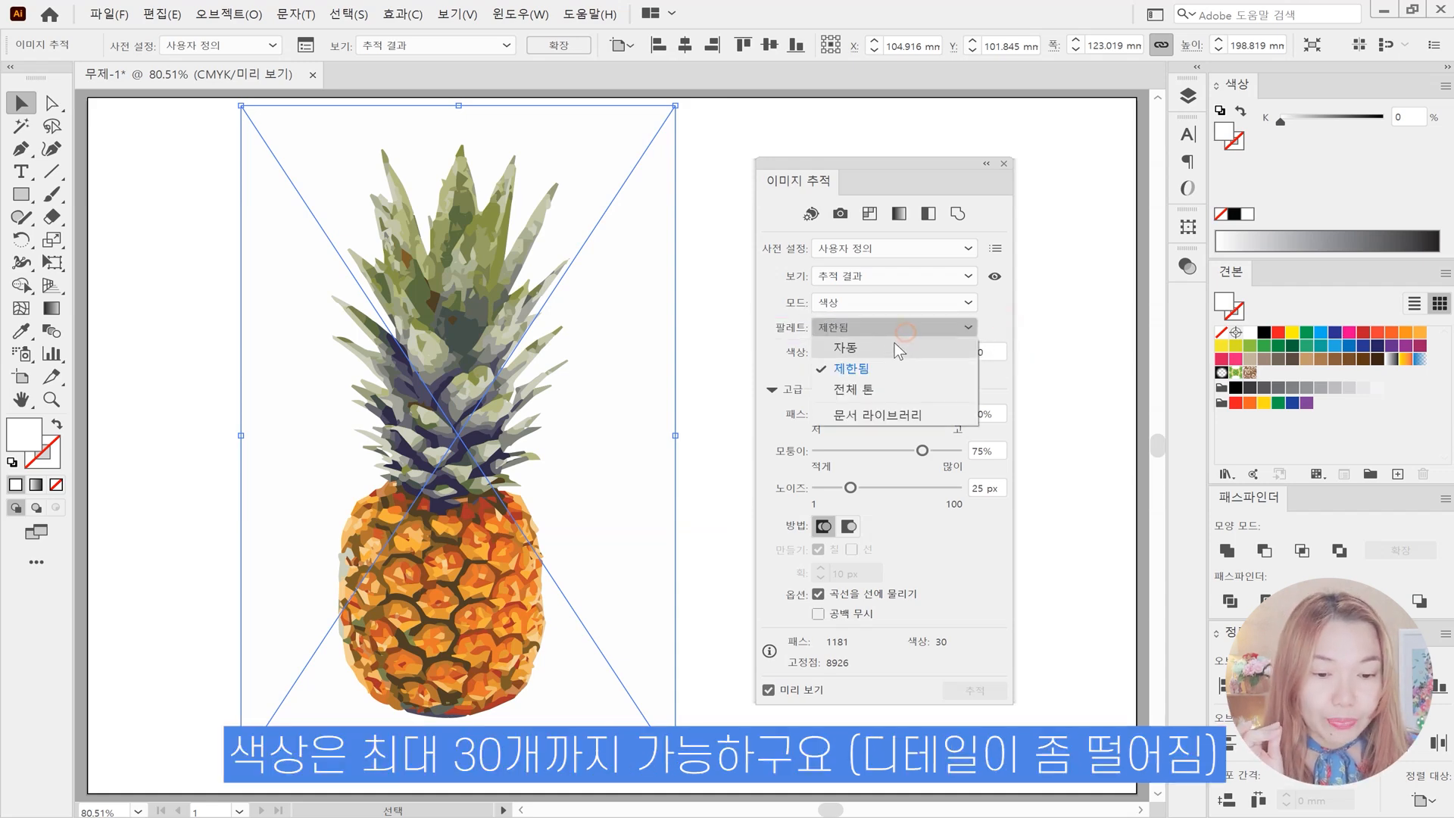
left_click(859, 383)
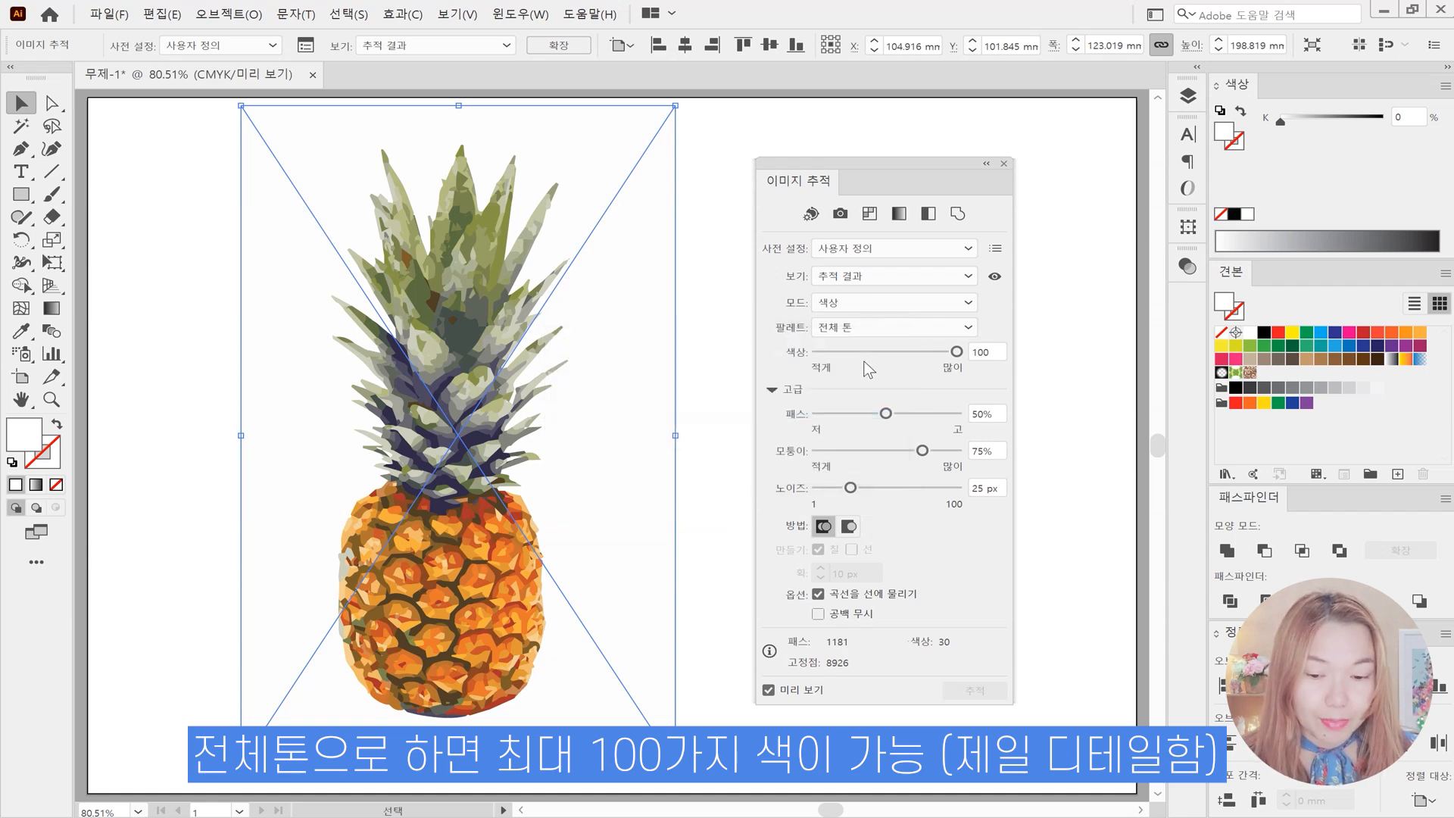
Return the tracing's palette to Automatic (자동) and set its Colors (색상) value to 50.
left_click(957, 352)
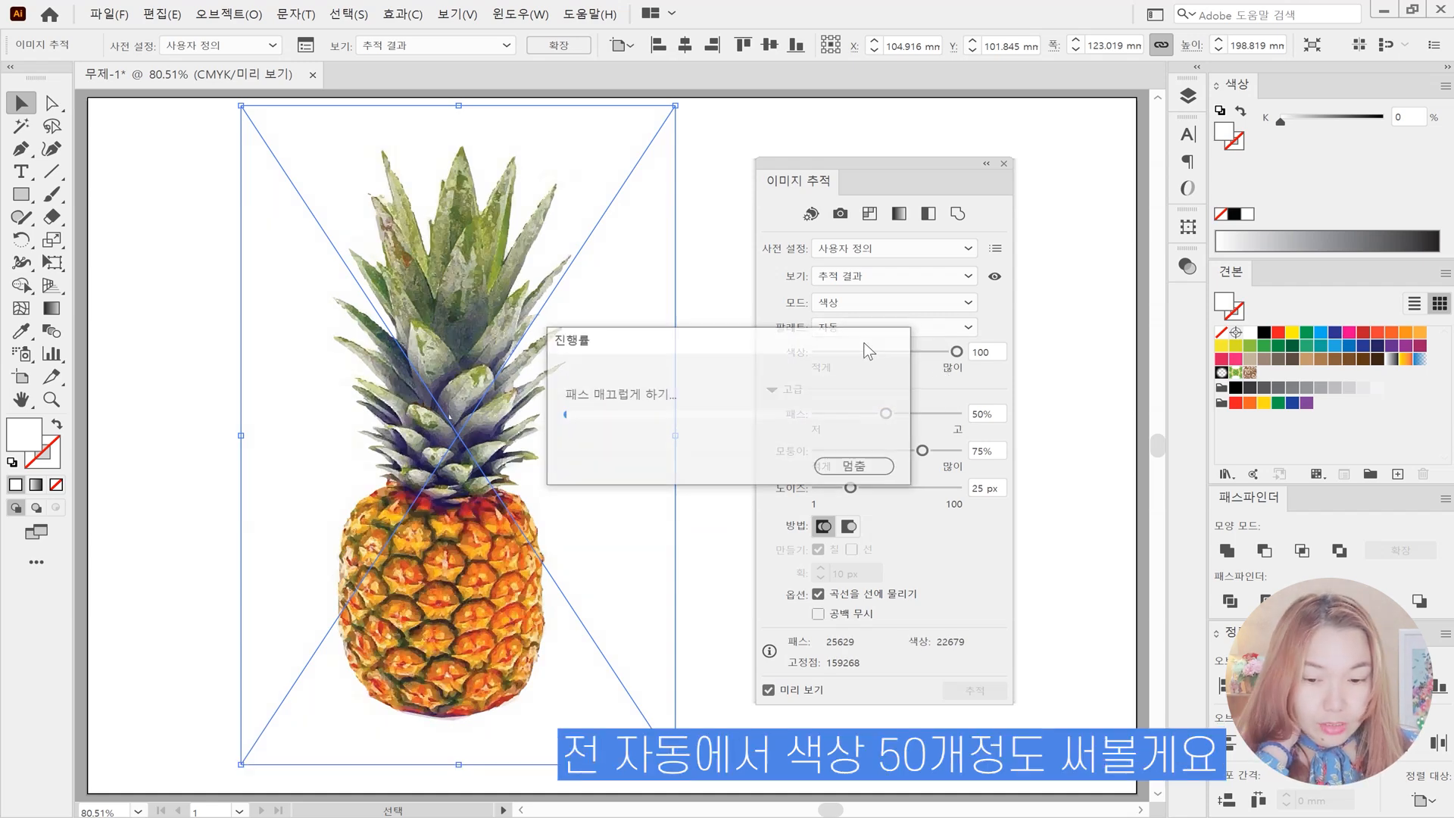
left_click(981, 351)
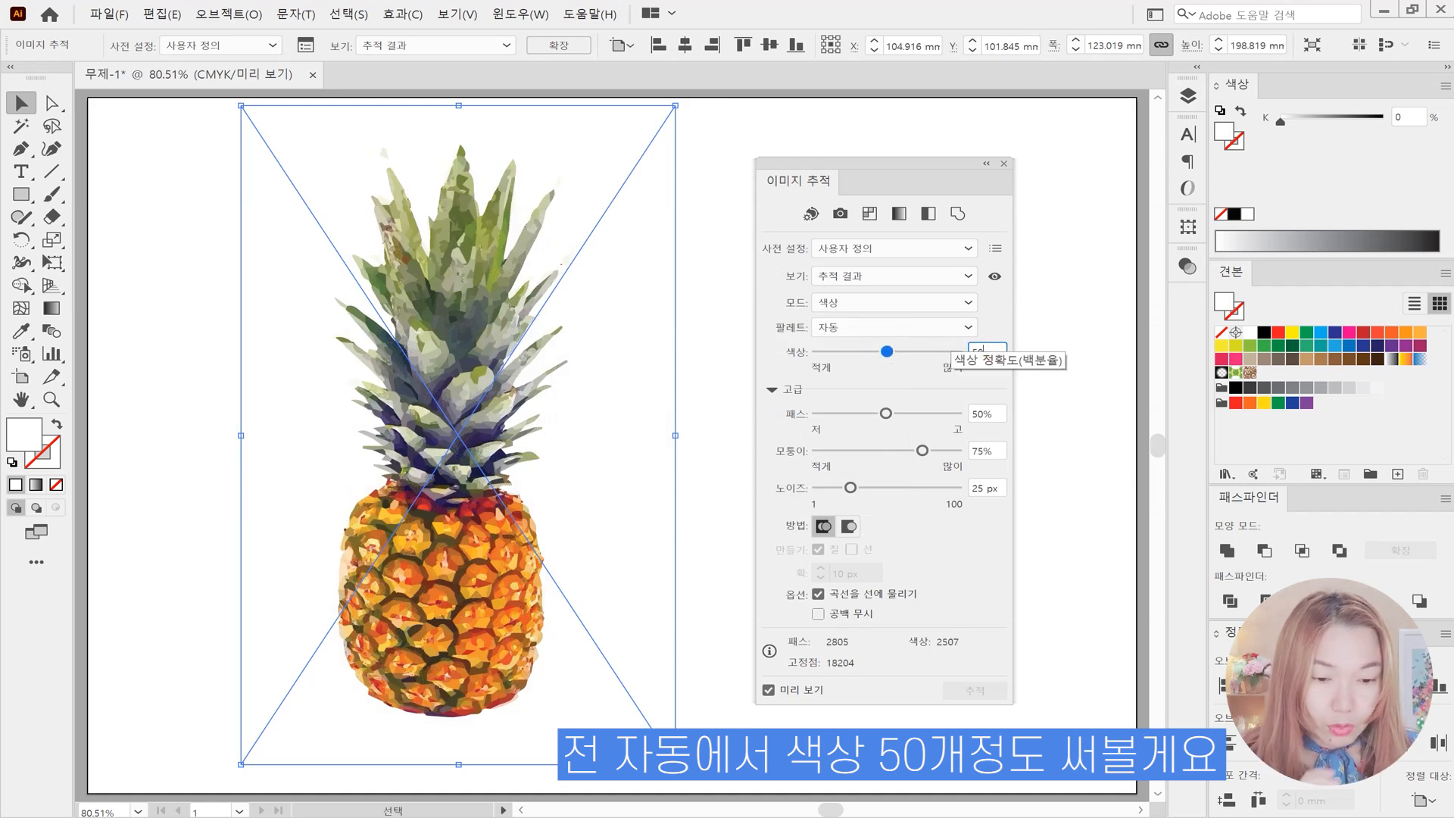
type("50")
key("Return")
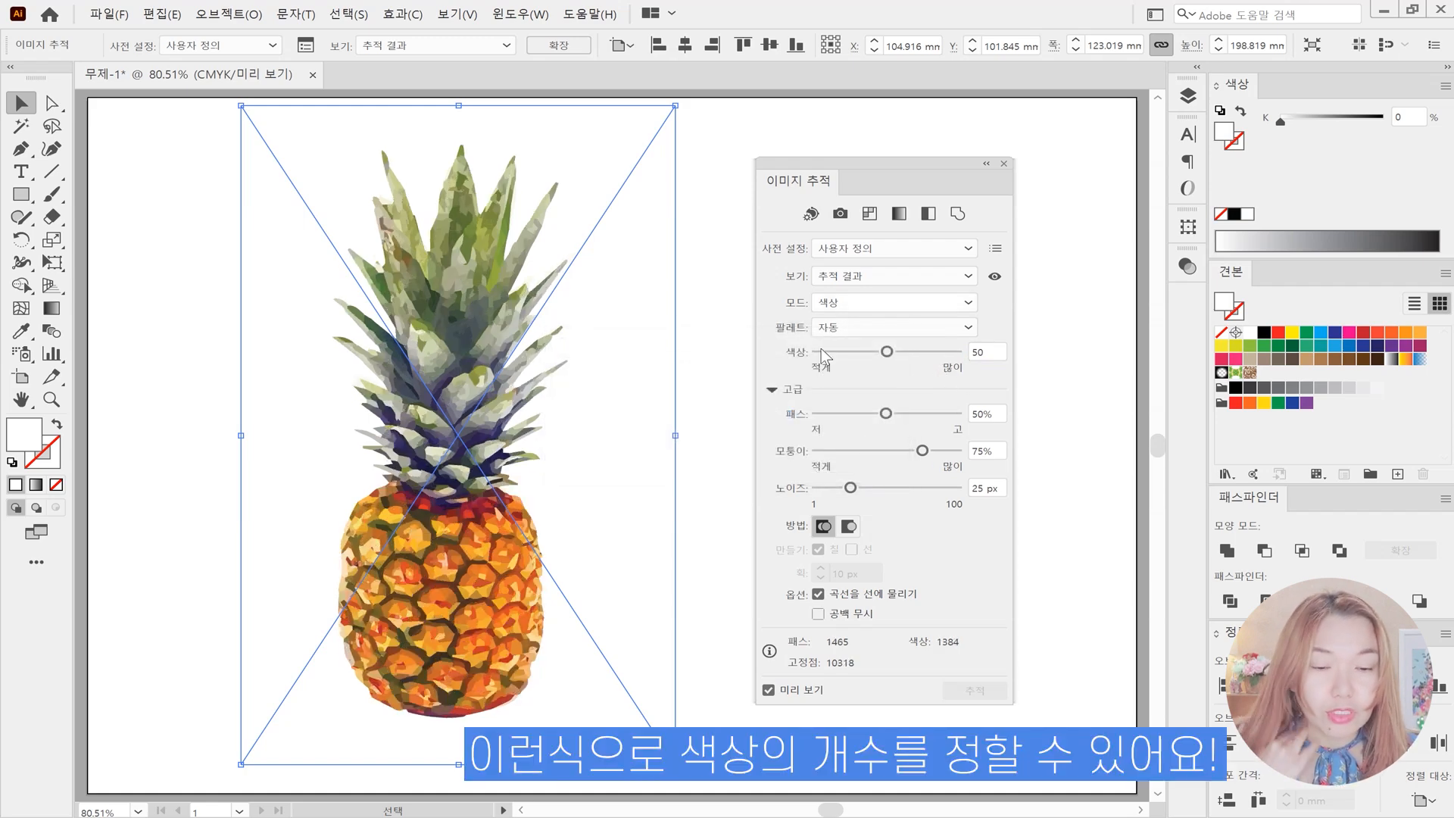
left_click(774, 390)
left_click(773, 390)
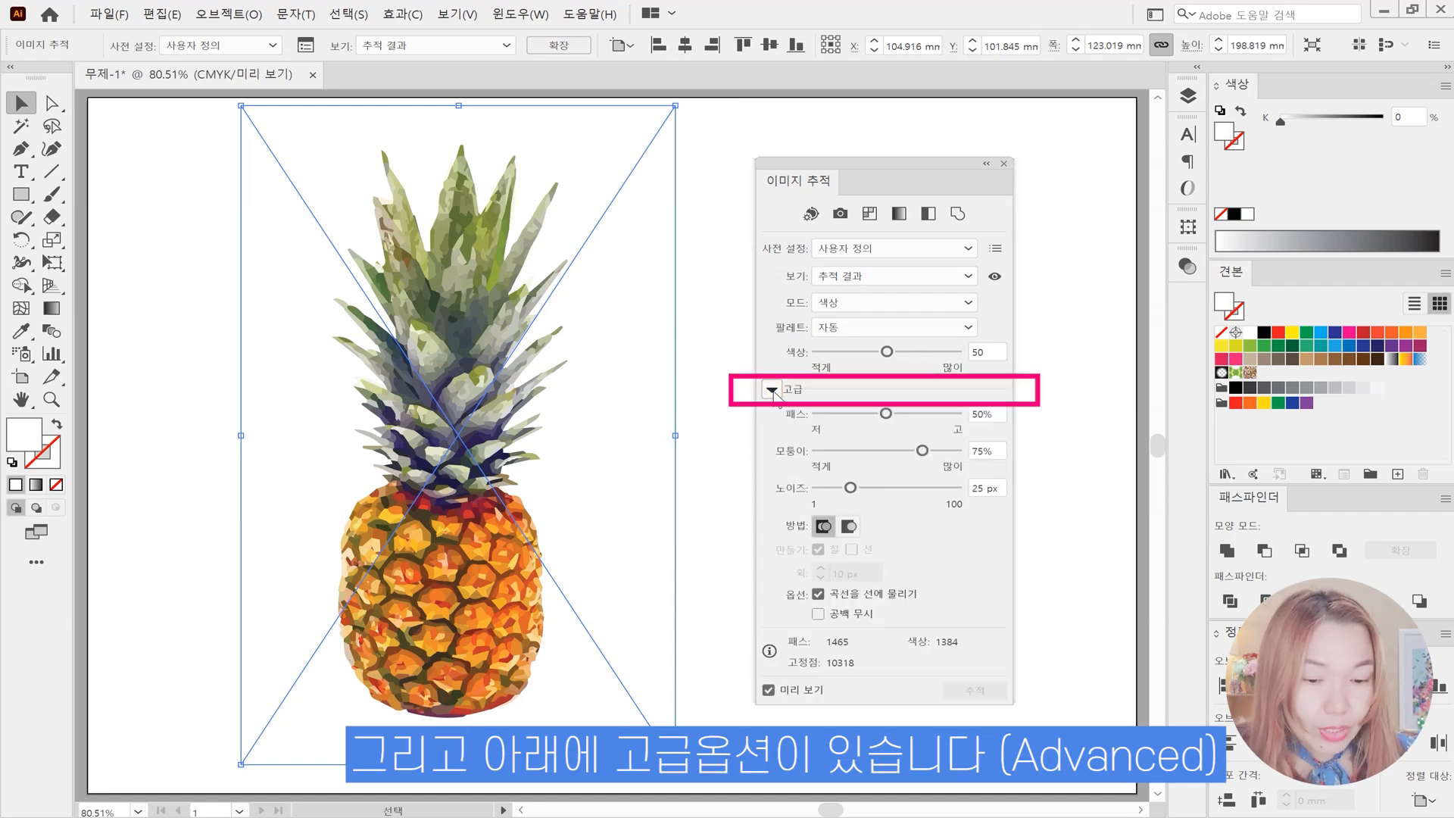
left_click(772, 390)
left_click(773, 390)
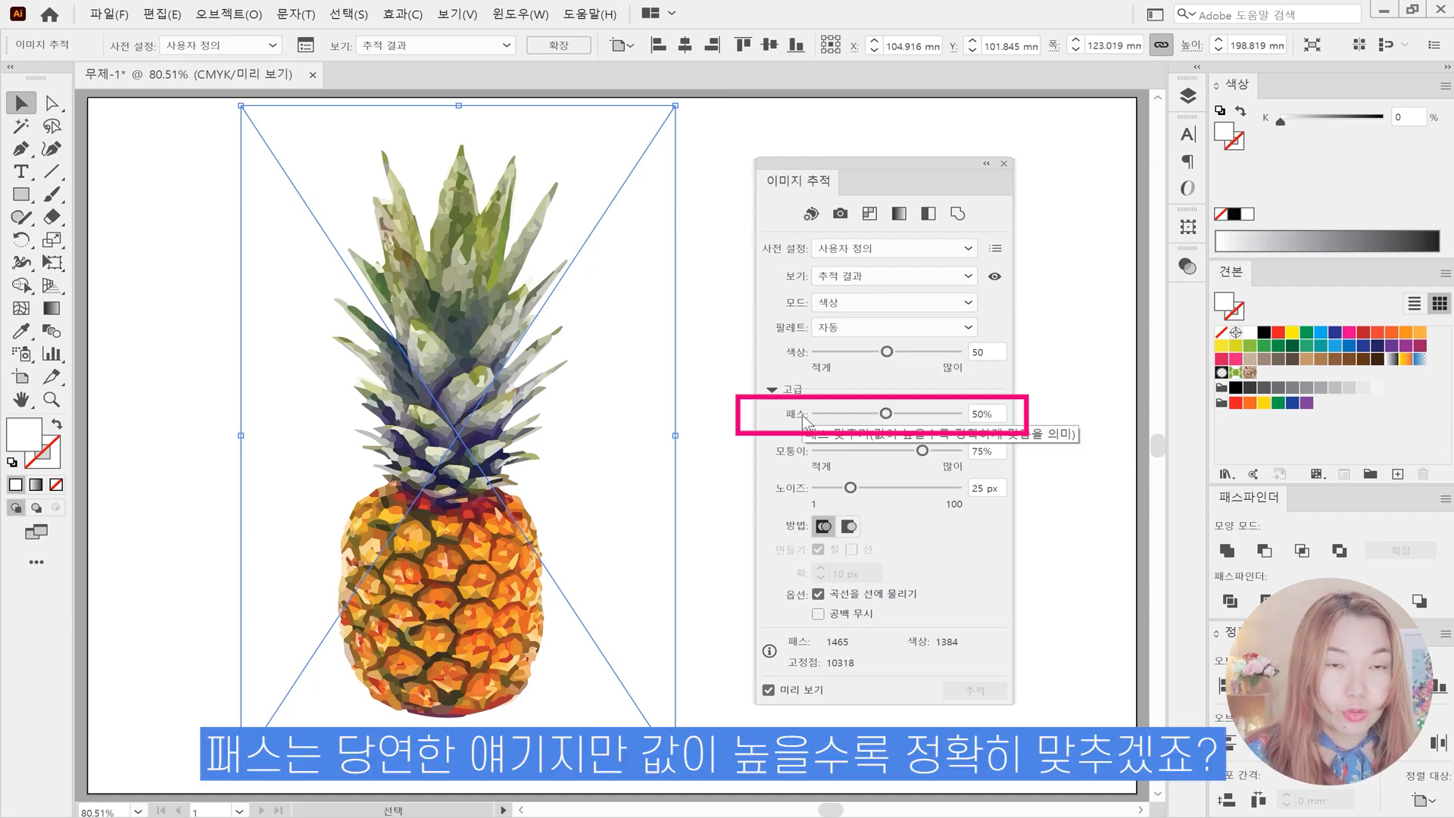
Try low and high values for Paths (패스) and Corners (모퉁이) on the tracing, and leave both at 100%.
scroll(419, 563, "up", 6)
scroll(458, 555, "down", 2)
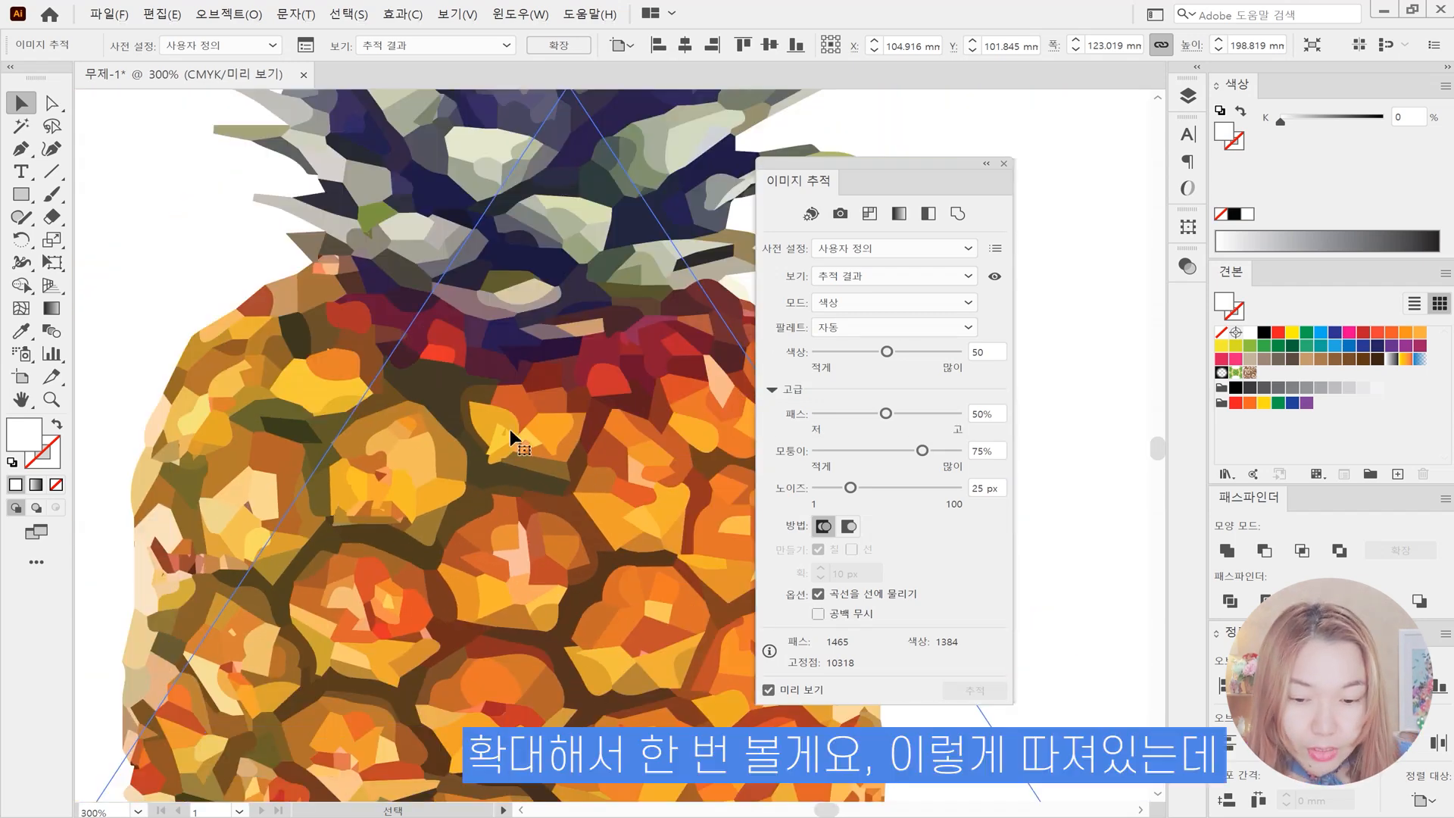
scroll(568, 425, "up", 1)
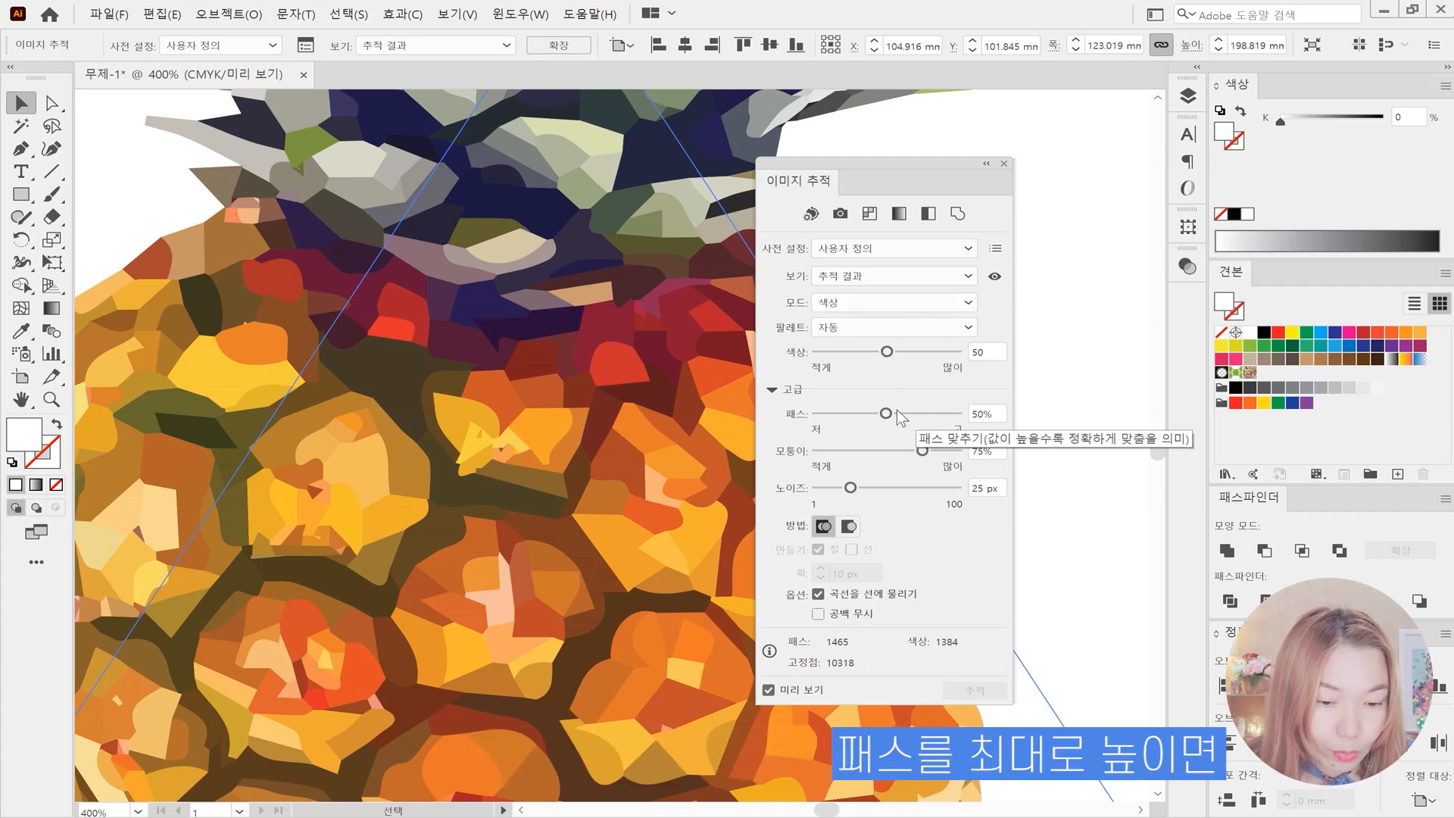
left_click_drag(886, 412, 956, 413)
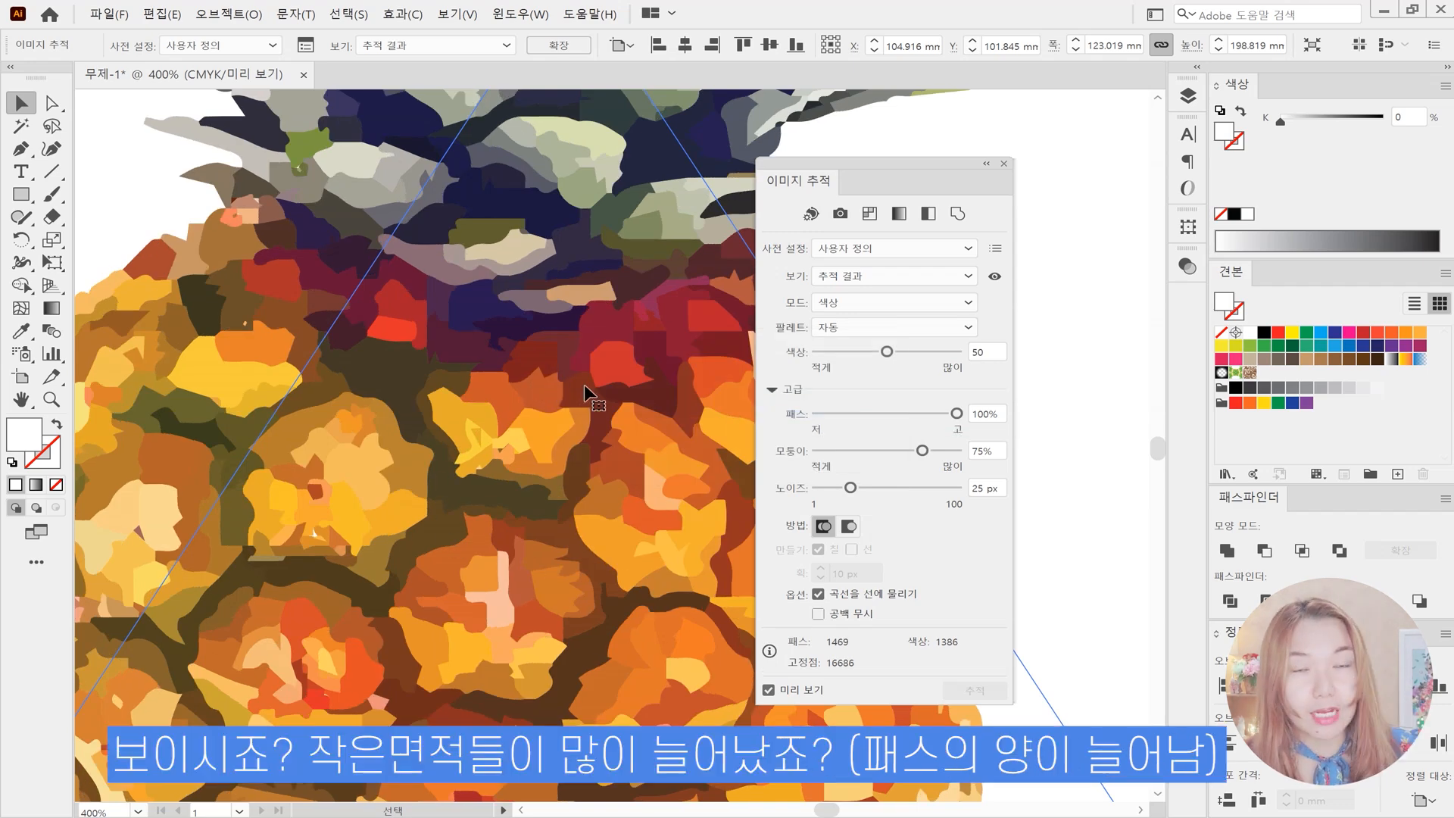
left_click_drag(825, 414, 781, 417)
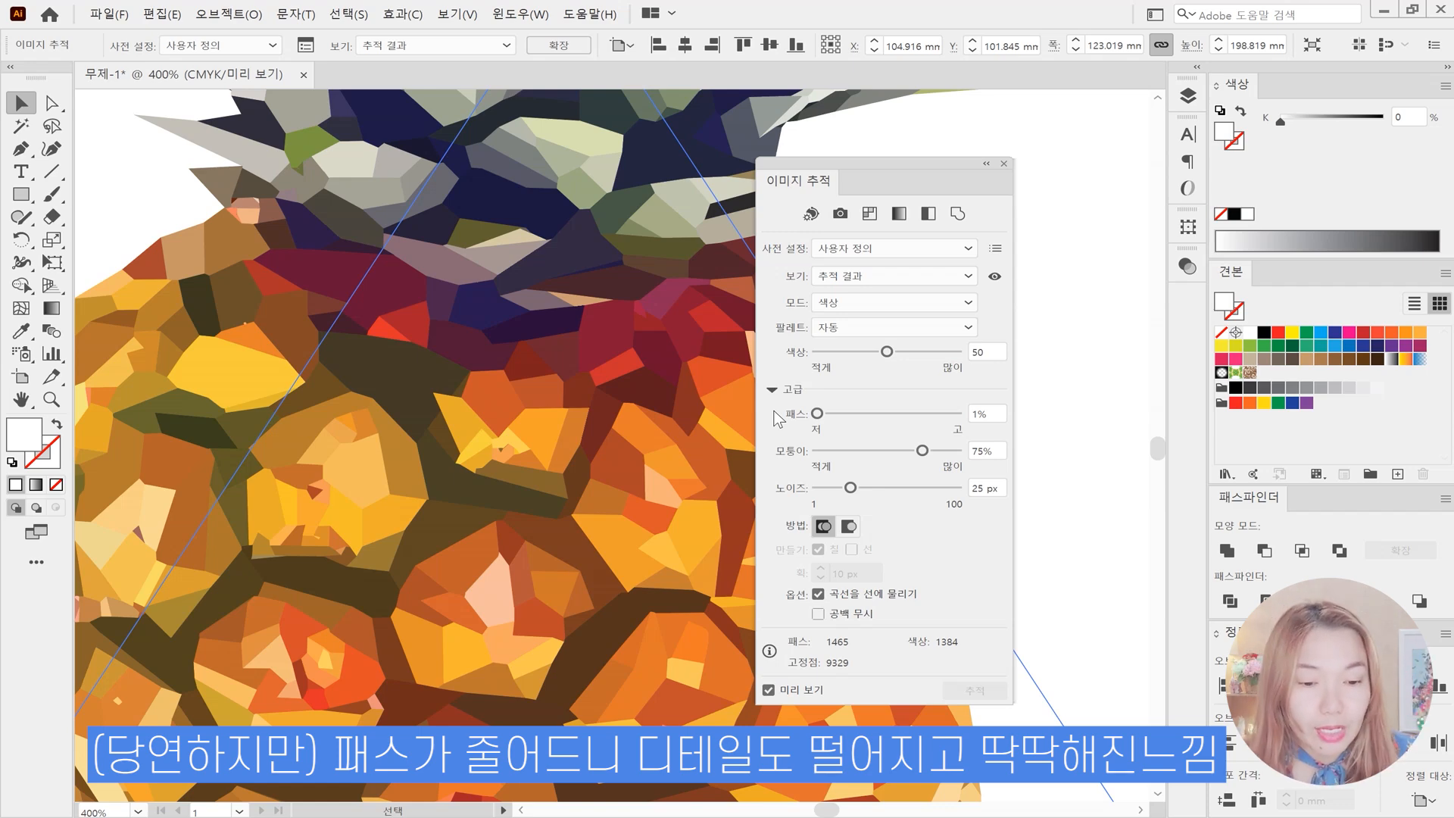
left_click_drag(925, 451, 958, 451)
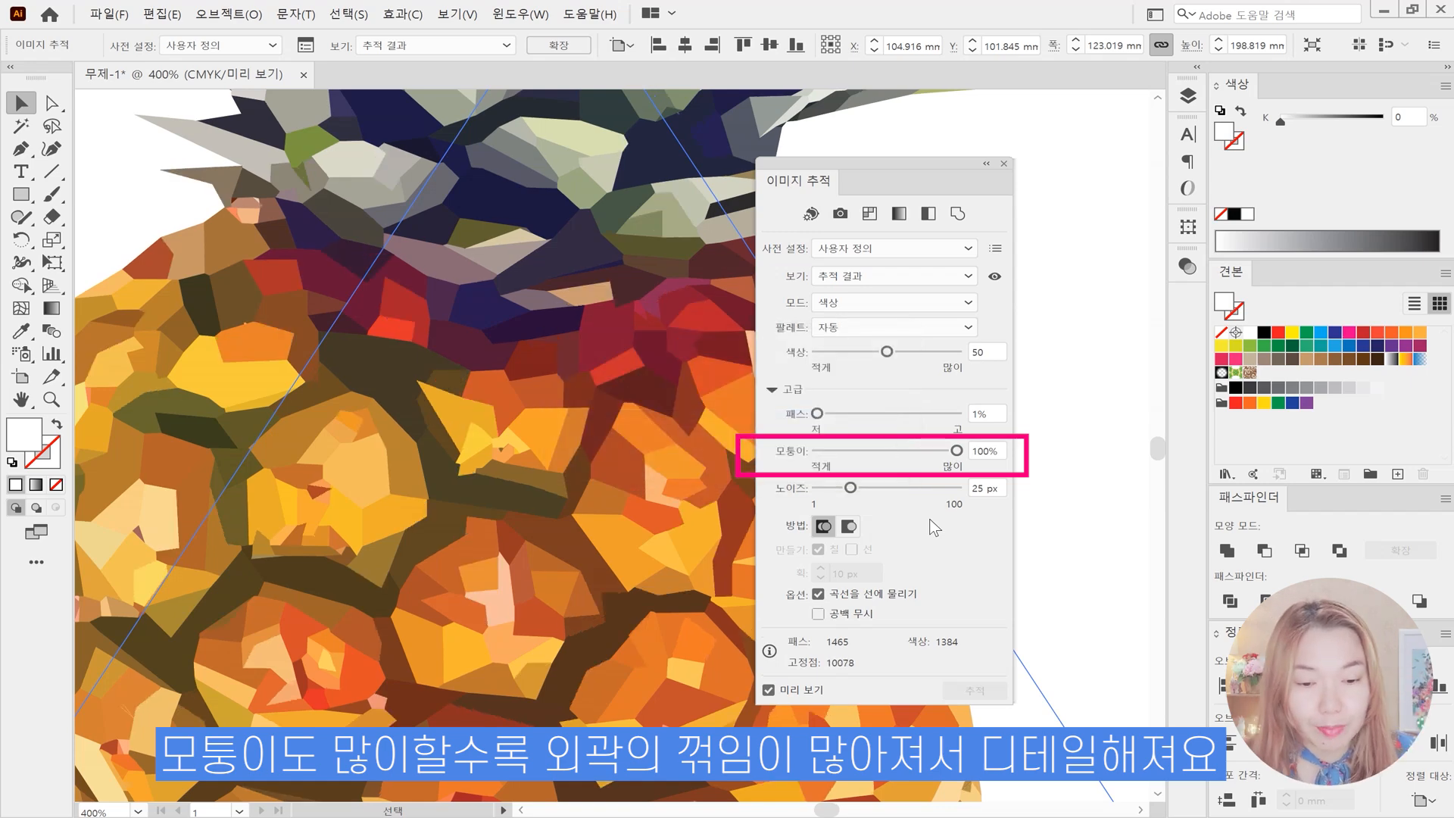
left_click_drag(855, 451, 781, 456)
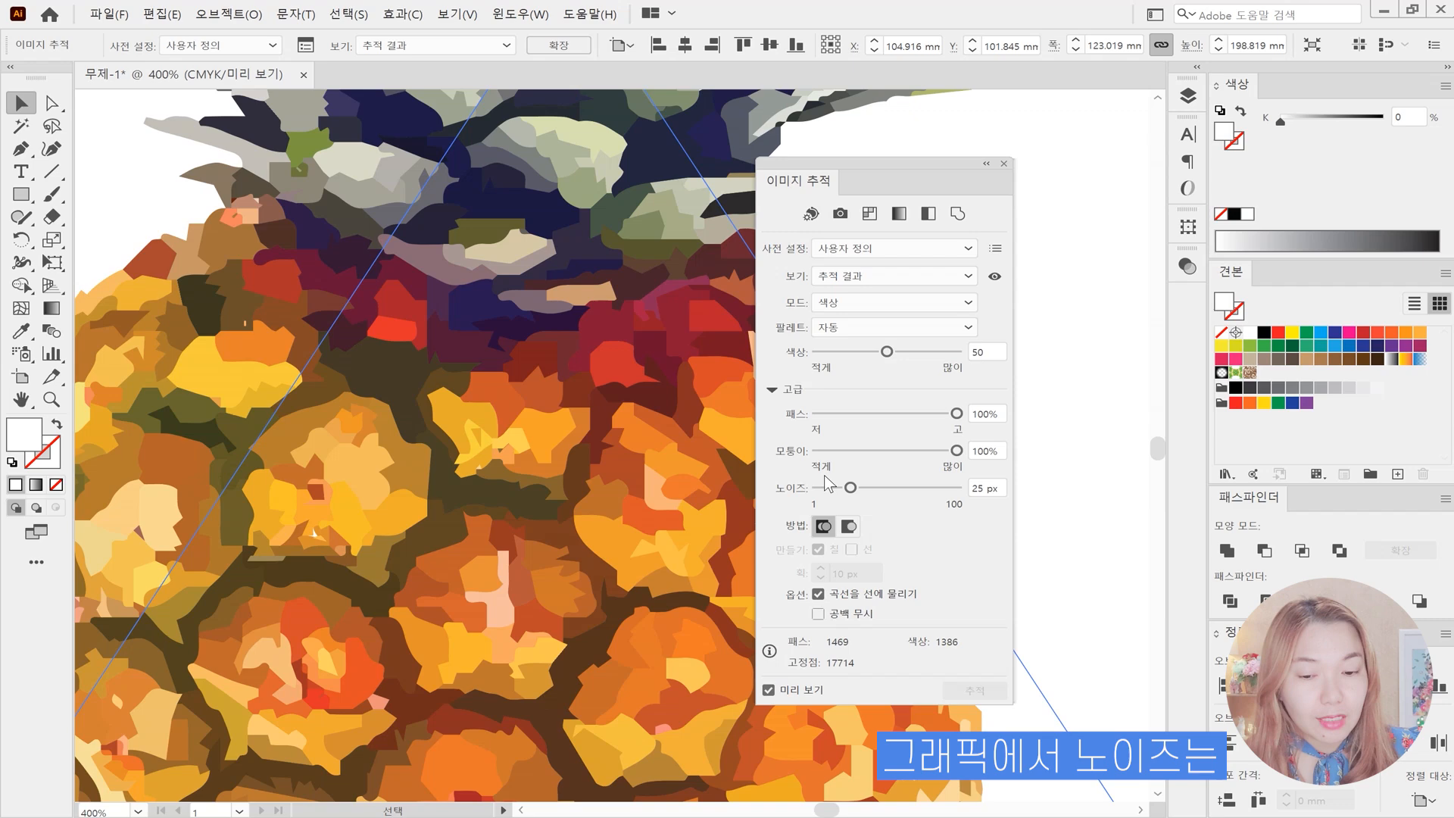
Set the tracing's Noise (노이즈) to 30 px after trying other values, and change the method to Overlapping (겹침).
left_click_drag(825, 479, 818, 488)
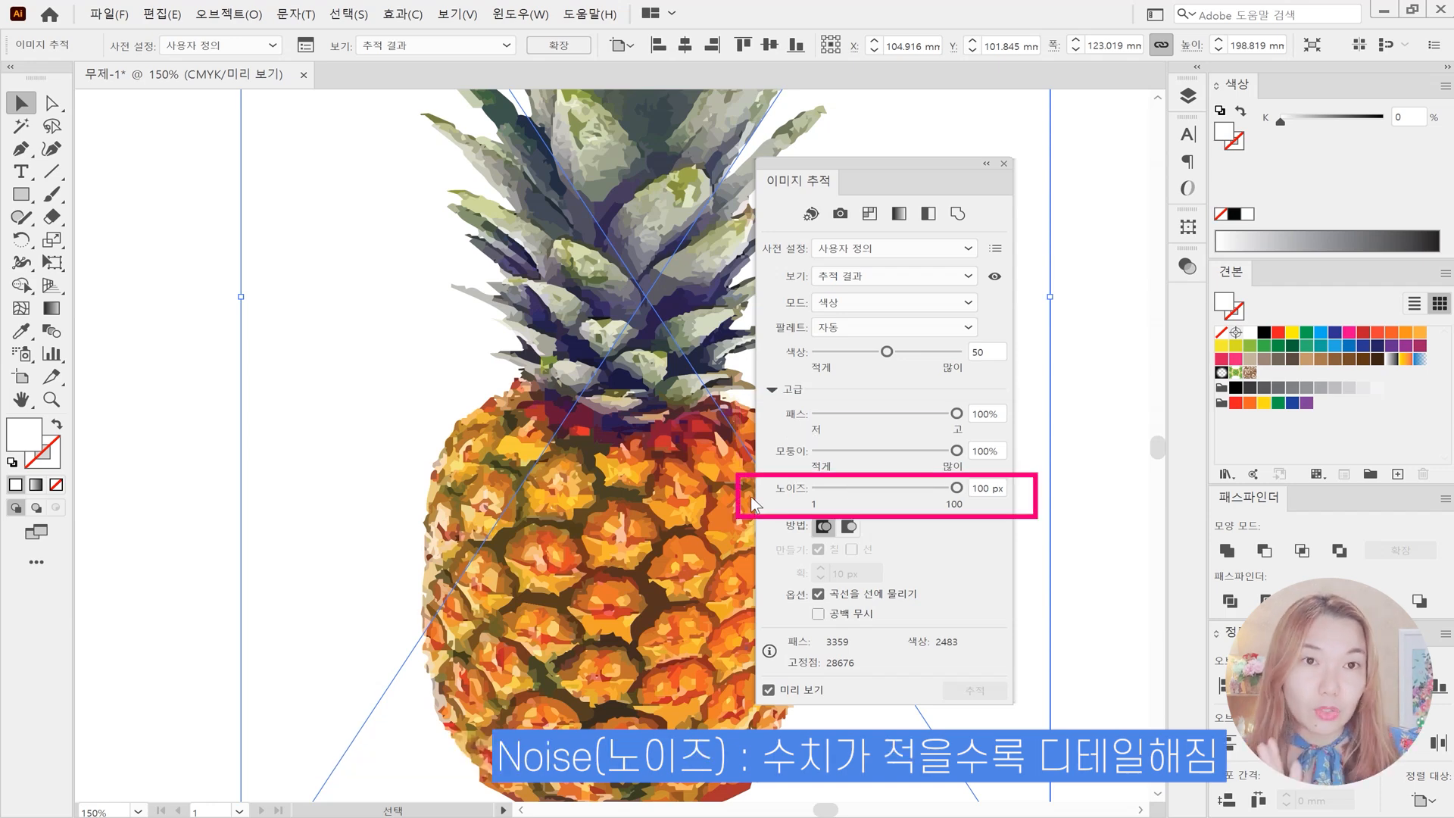
left_click(858, 487)
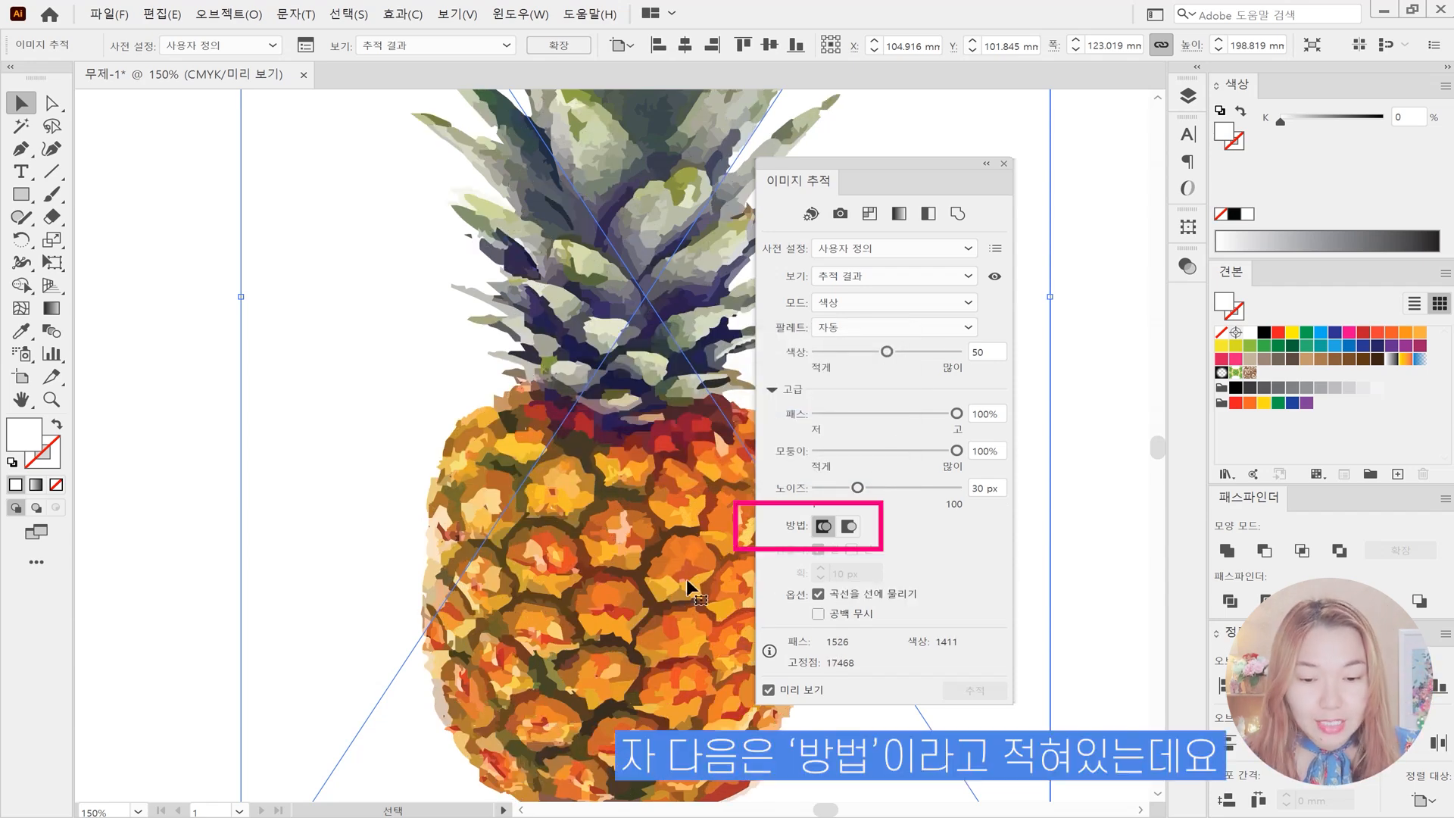
scroll(615, 551, "up", 2)
scroll(615, 555, "up", 3)
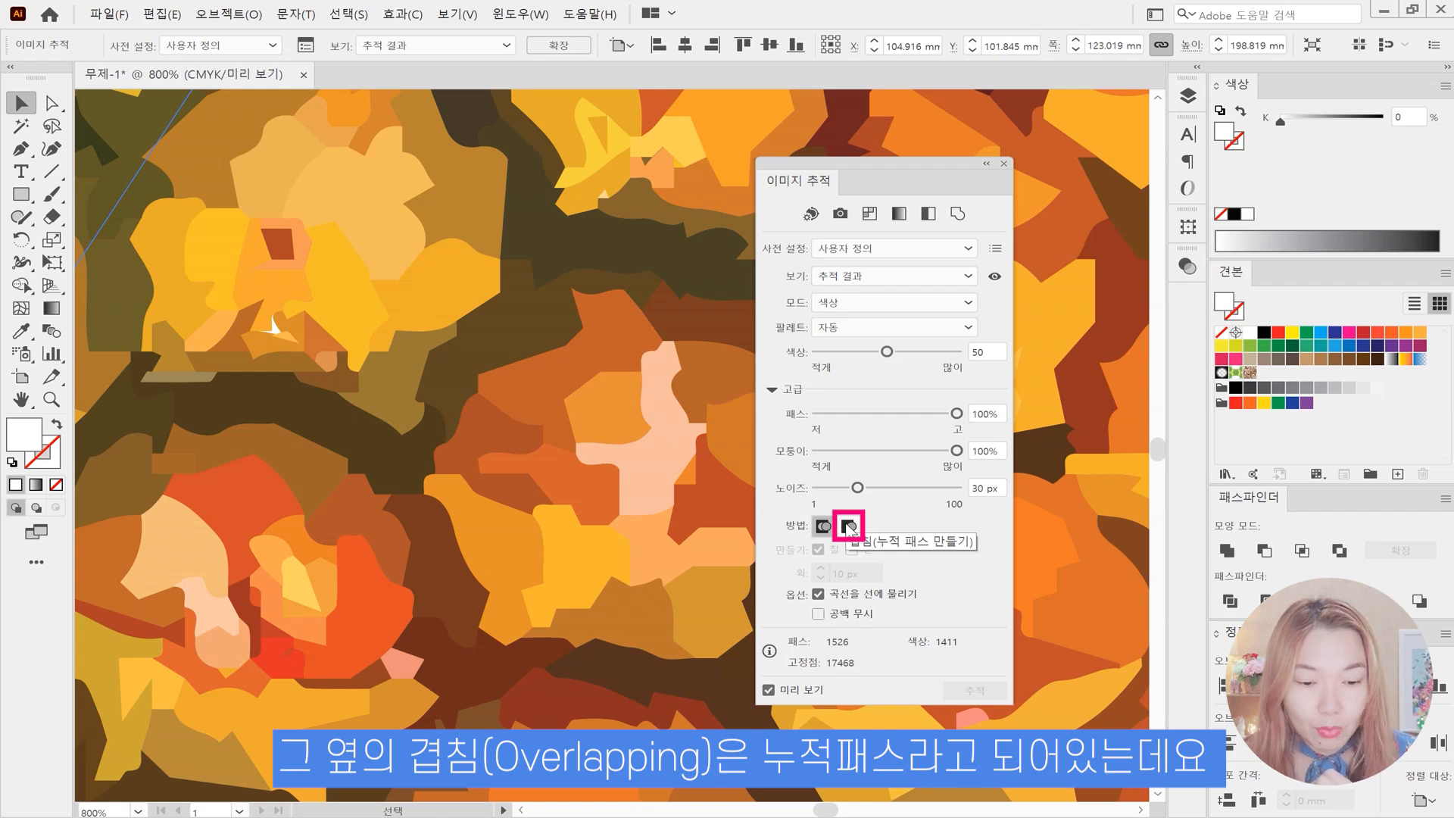
left_click(849, 526)
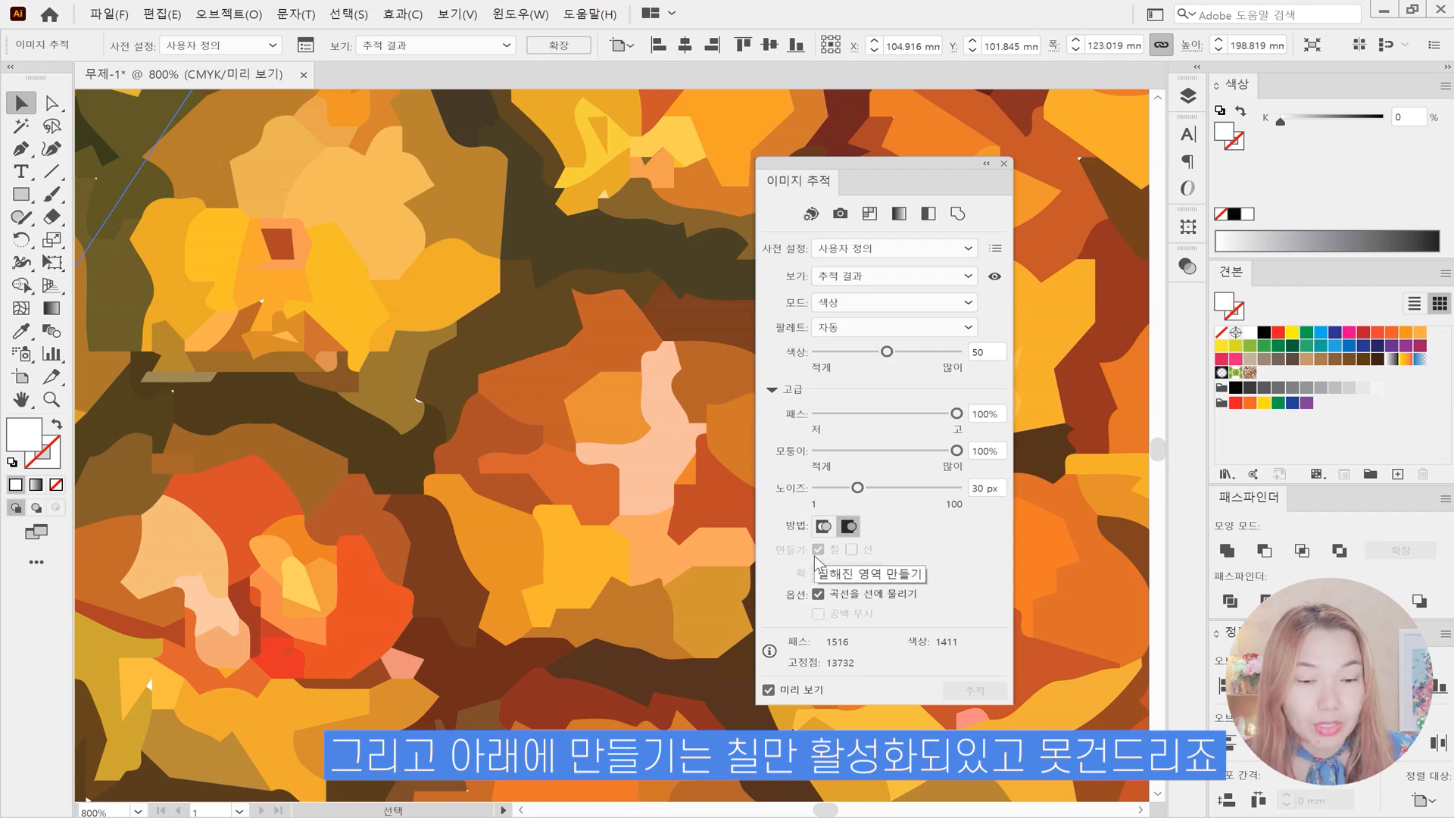
Keep the Color (색상) mode and turn off Snap Curves To Lines (곡선을 선에 물리기) for the tracing.
left_click(843, 305)
left_click(859, 326)
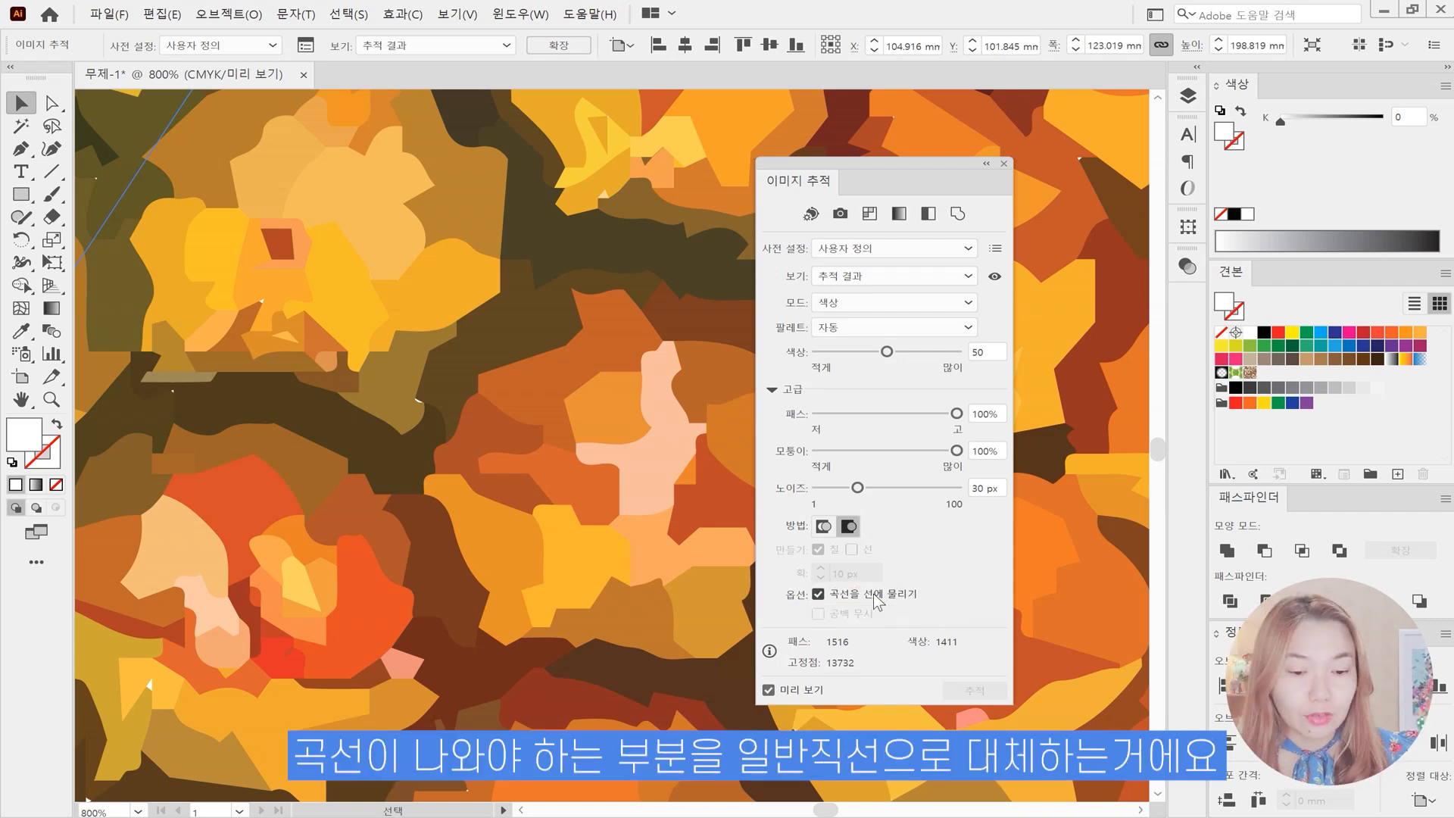
left_click(819, 595)
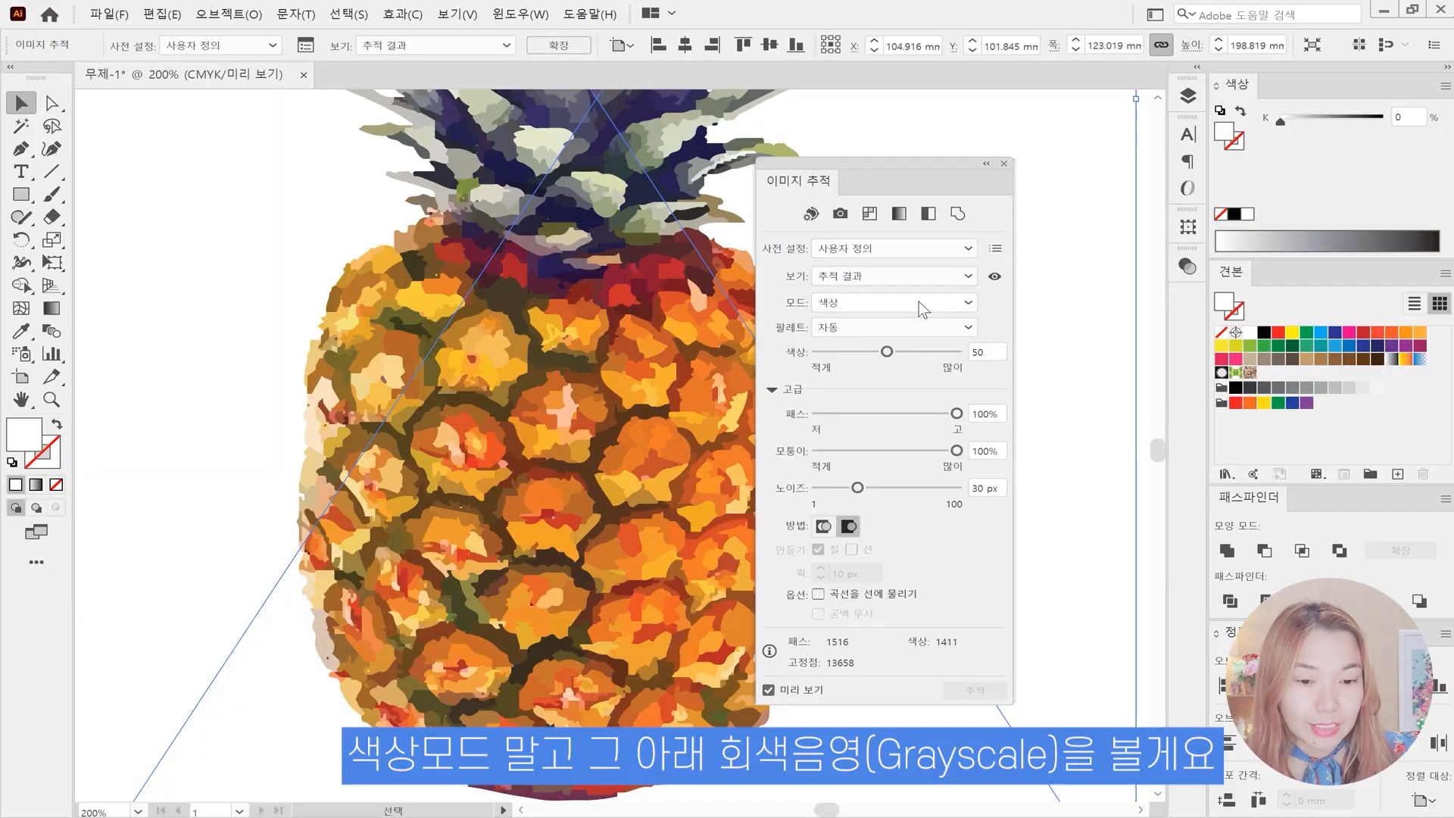
Try the Grayscale (회색 음영) mode on the pineapple with Grays (회색) values of 71, 10 and 58.
left_click(907, 297)
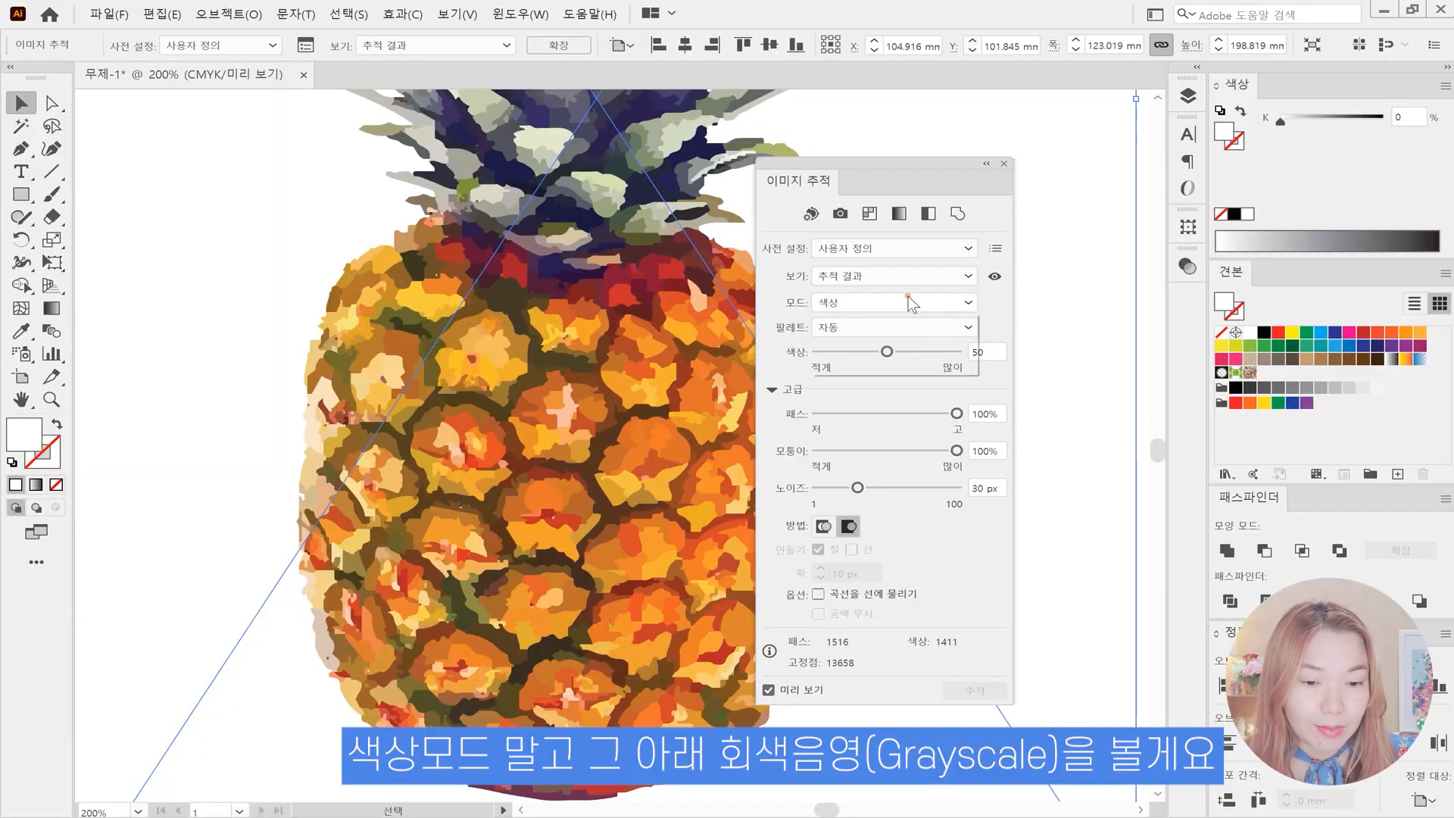
left_click(901, 348)
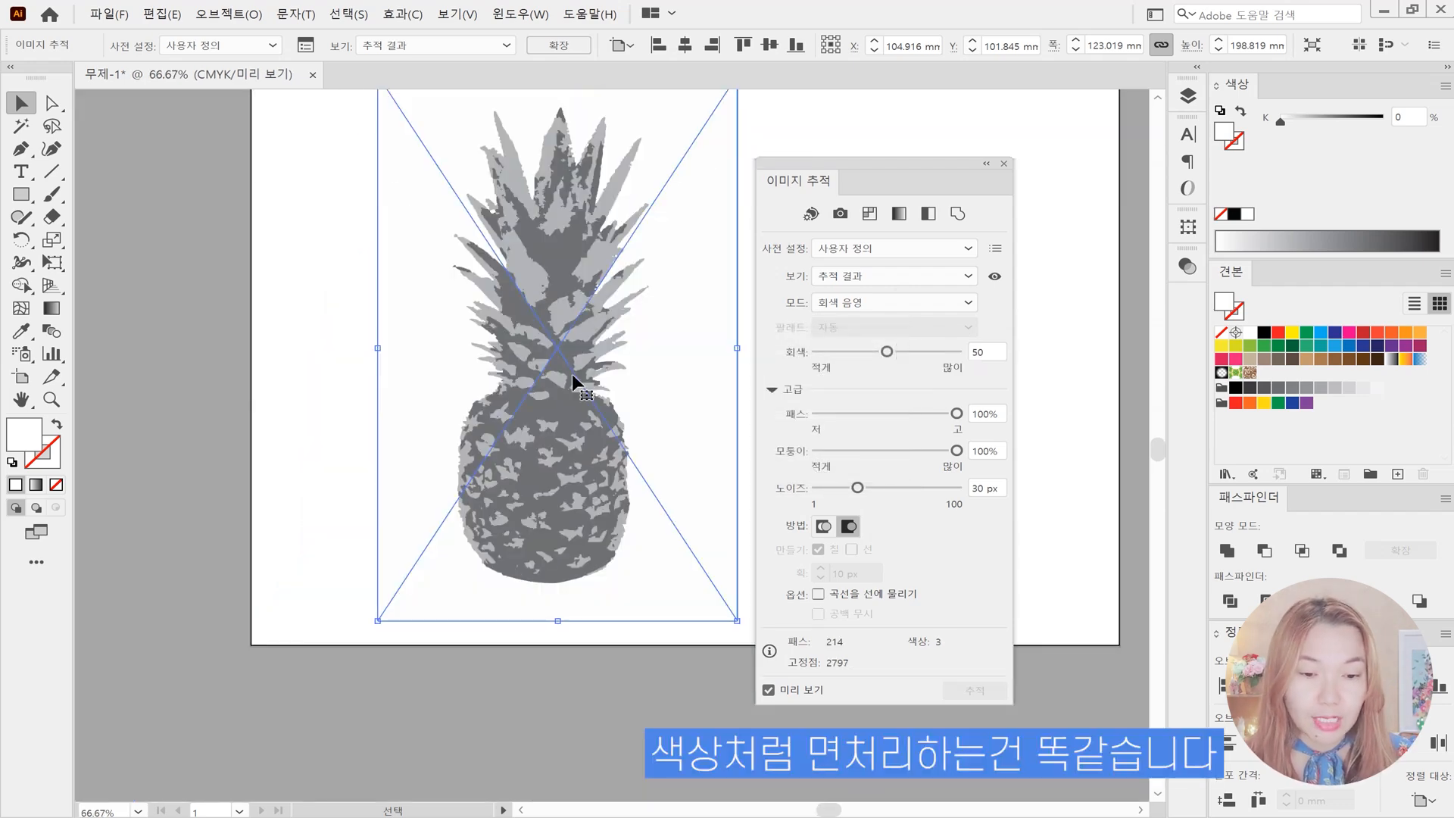
left_click_drag(887, 351, 917, 353)
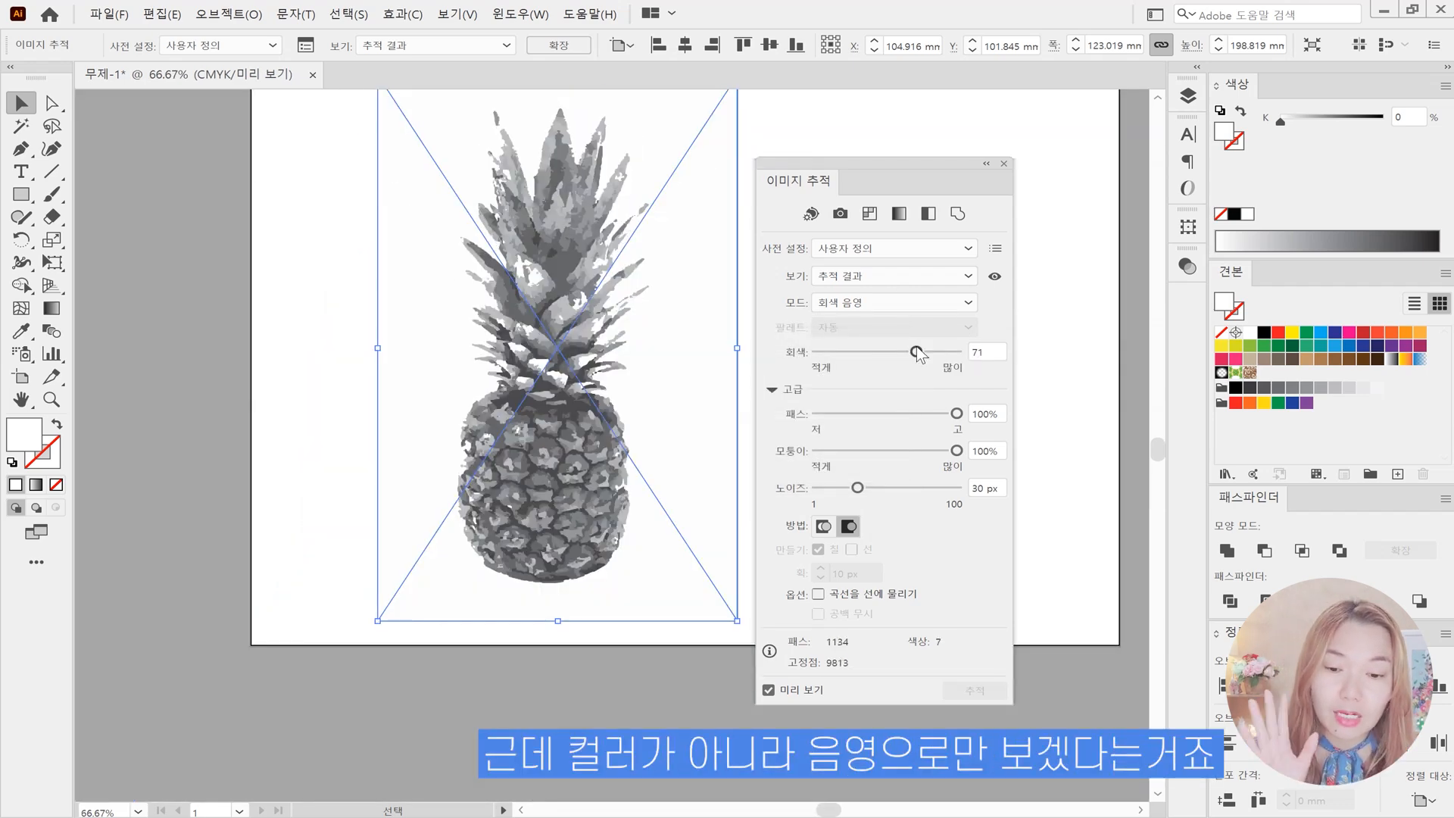
left_click_drag(917, 353, 831, 354)
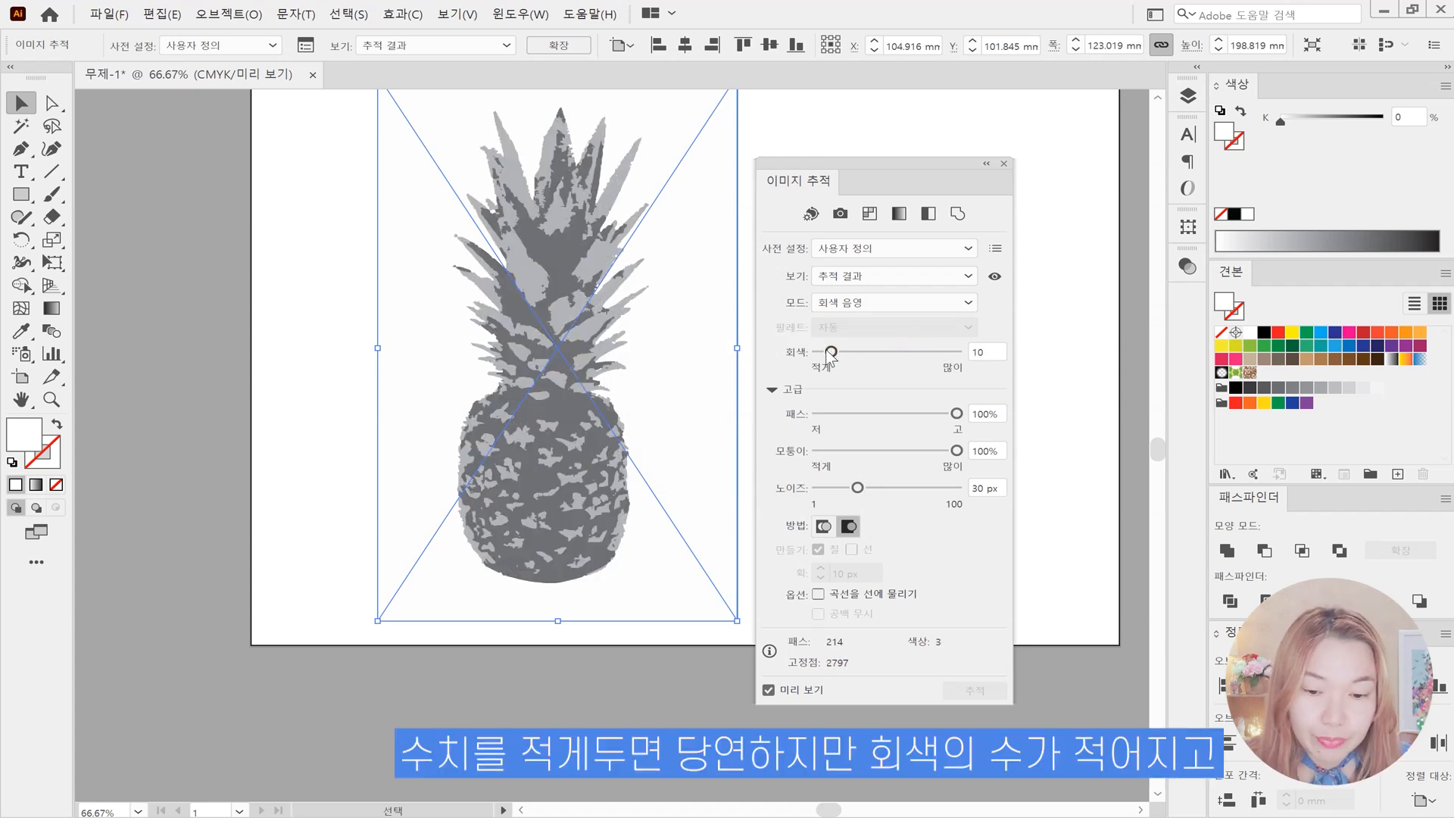
mouse_move(831, 353)
left_mouse_down()
mouse_move(959, 358)
mouse_move(898, 353)
left_mouse_up()
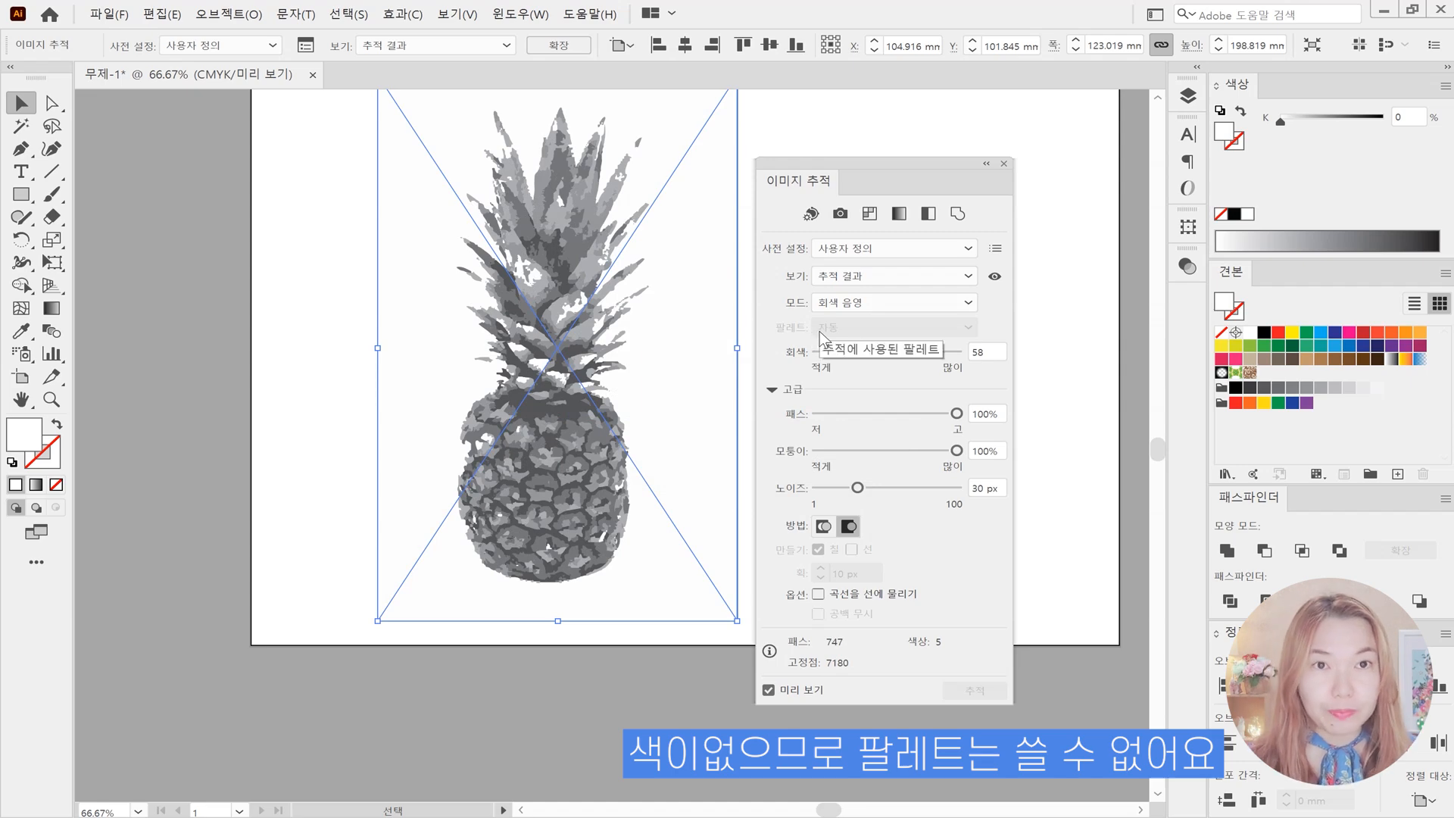
Switch the tracing to Black and White (흑백) mode and set the Threshold (고대비) to 129.
left_click(842, 303)
left_click(847, 322)
left_click(875, 304)
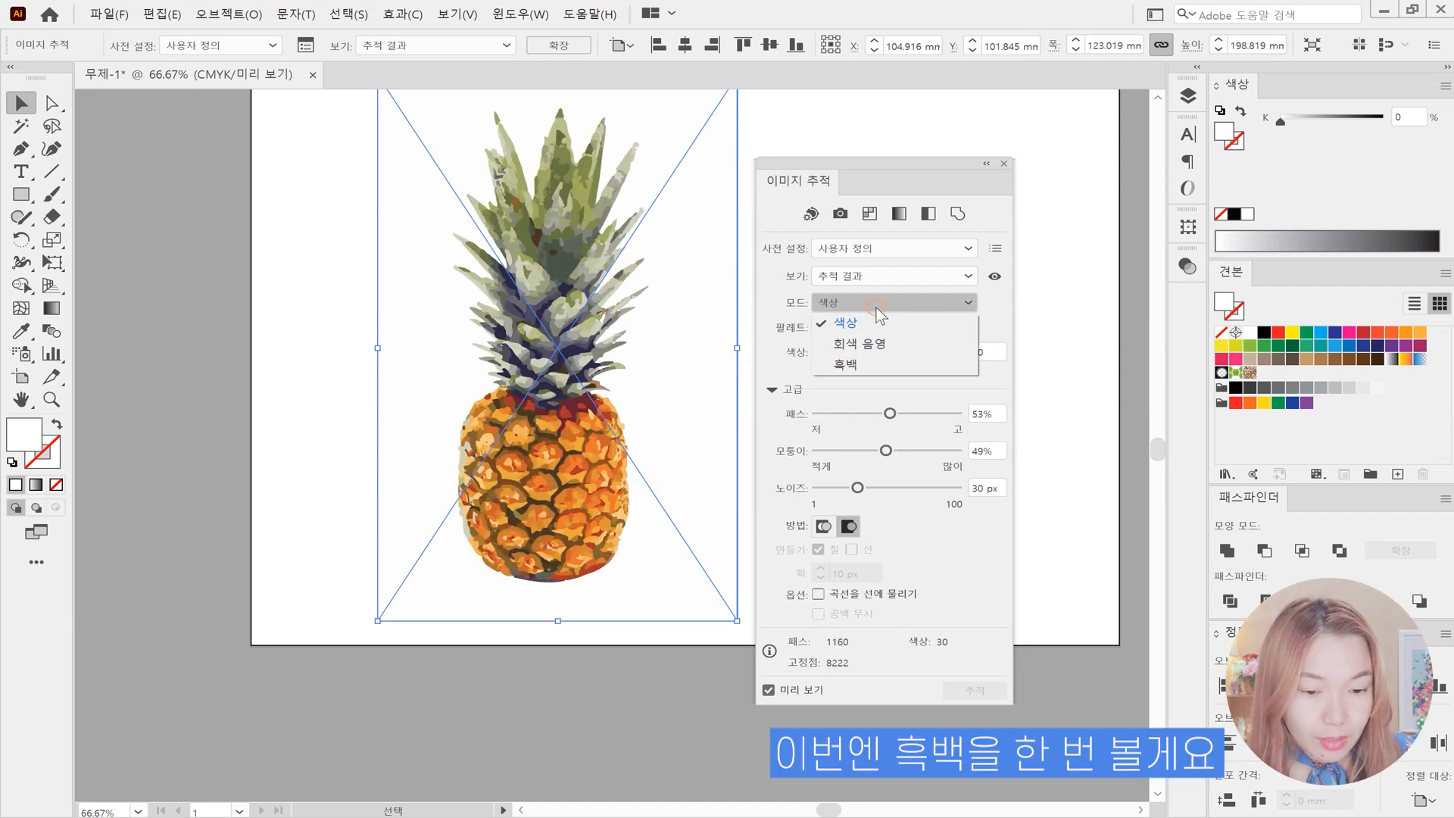
left_click(856, 365)
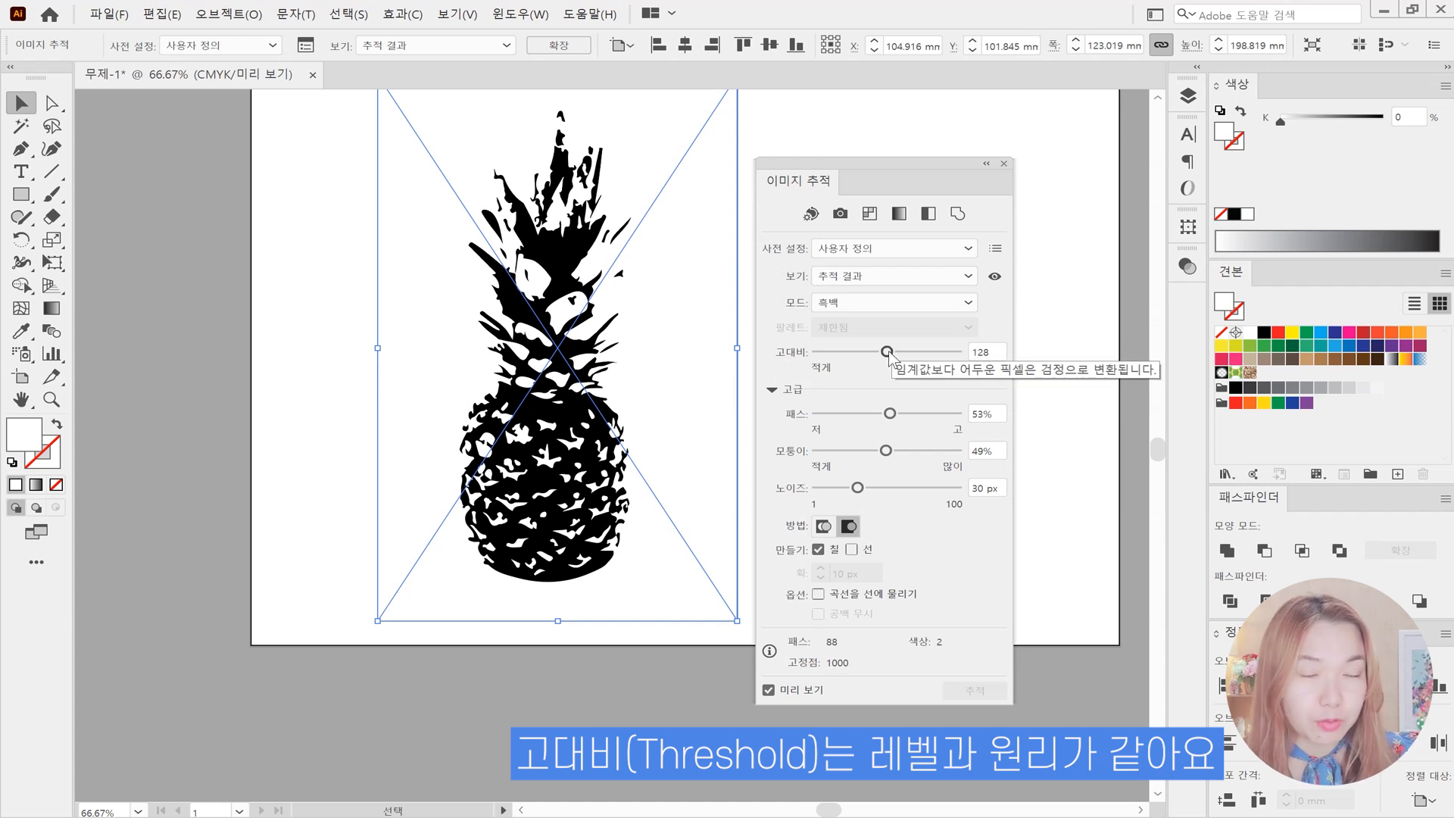
mouse_move(887, 352)
left_mouse_down()
mouse_move(843, 354)
mouse_move(968, 365)
mouse_move(810, 353)
mouse_move(957, 353)
mouse_move(857, 355)
left_mouse_up()
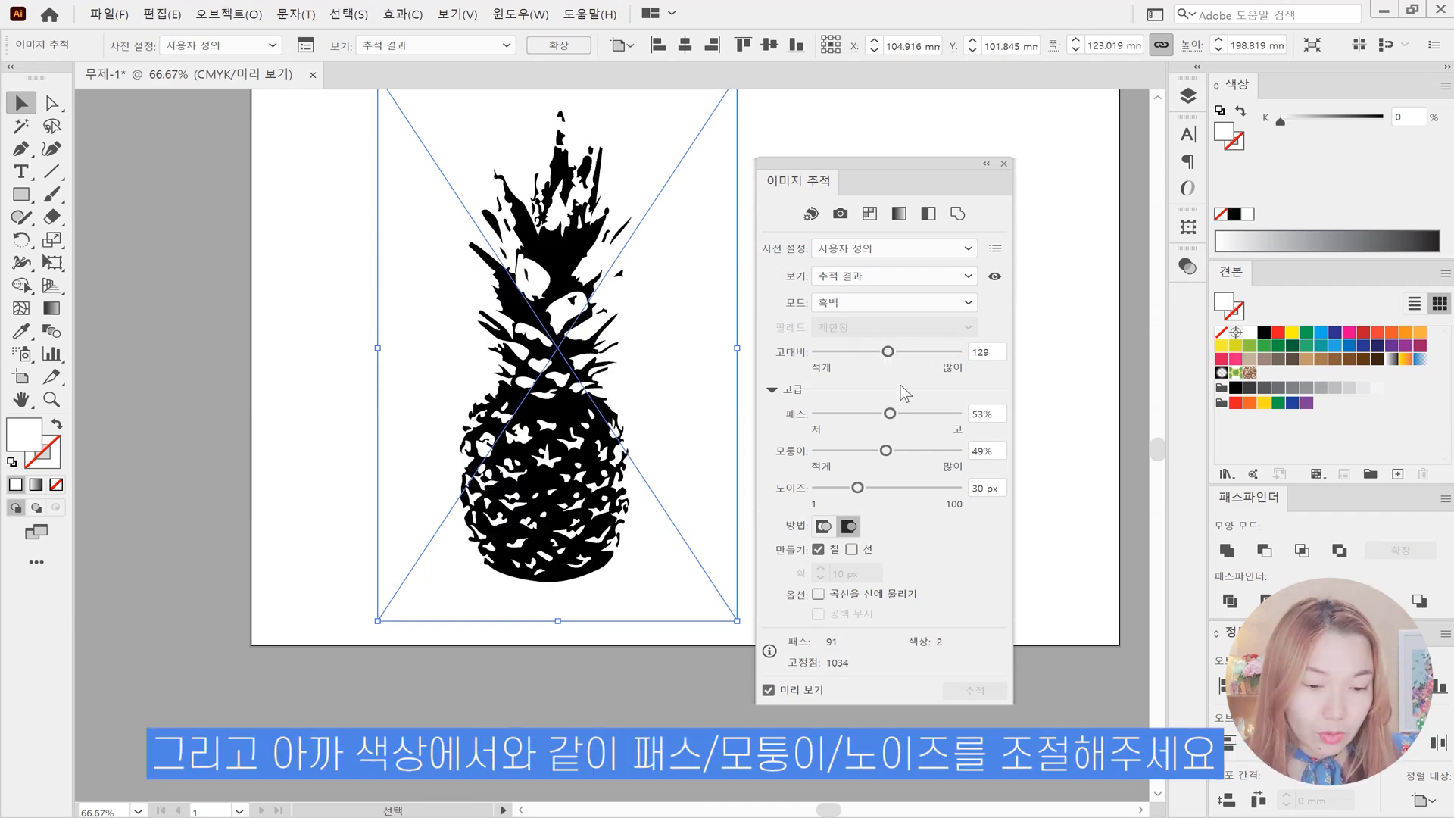
Set Paths (패스) to 91%, Corners (모퉁이) to 70% and Noise (노이즈) to 5 px, with Snap Curves To Lines on, in Black and White mode.
mouse_move(890, 413)
left_mouse_down()
mouse_move(948, 420)
mouse_move(918, 458)
mouse_move(854, 490)
mouse_move(819, 488)
left_mouse_up()
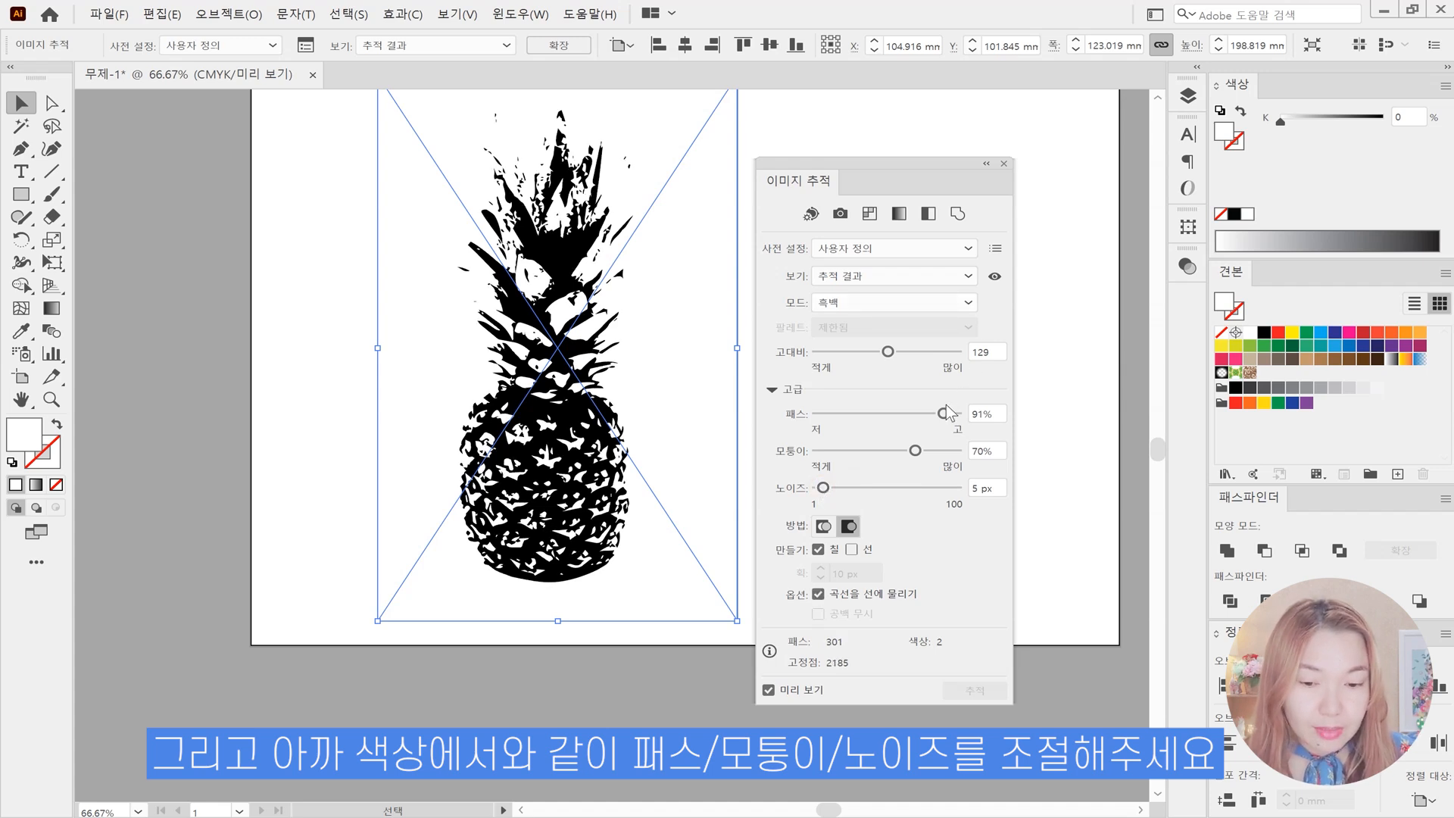
left_click(841, 305)
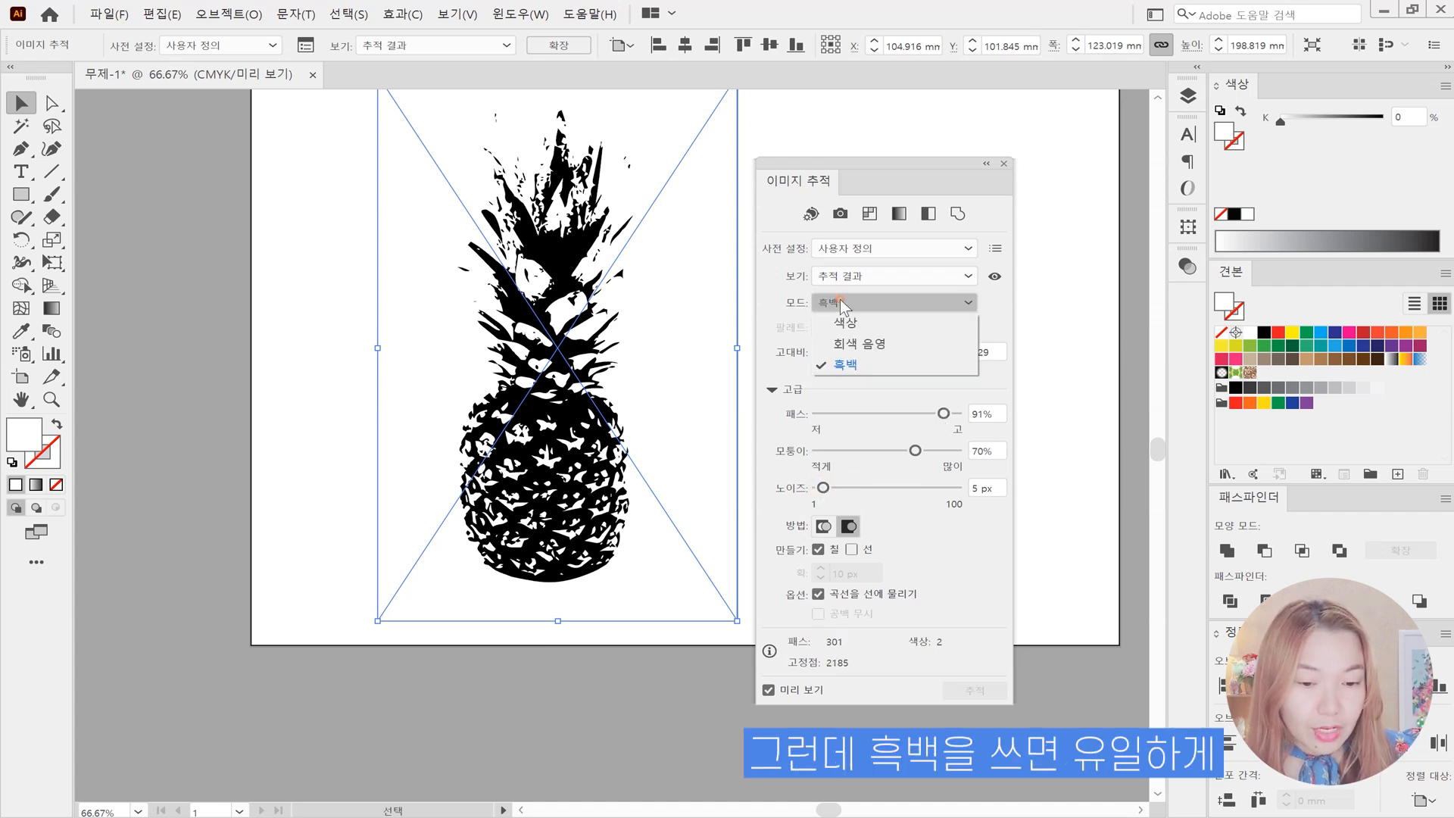
left_click(842, 364)
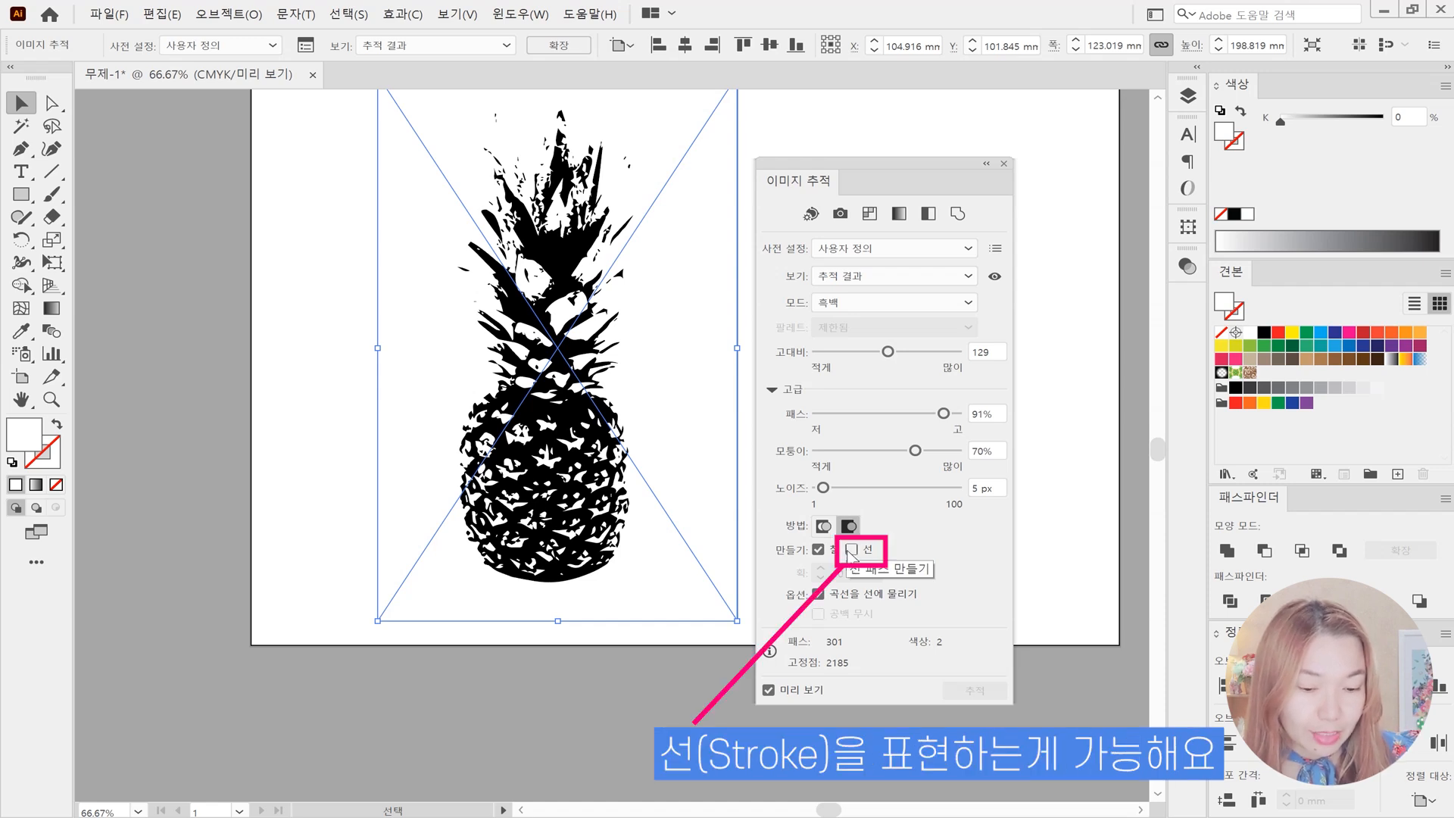
Trace with Strokes (선) only by enabling Strokes, turning off Fills (칠), and setting the Stroke (획) width to 50 px.
left_click(852, 550)
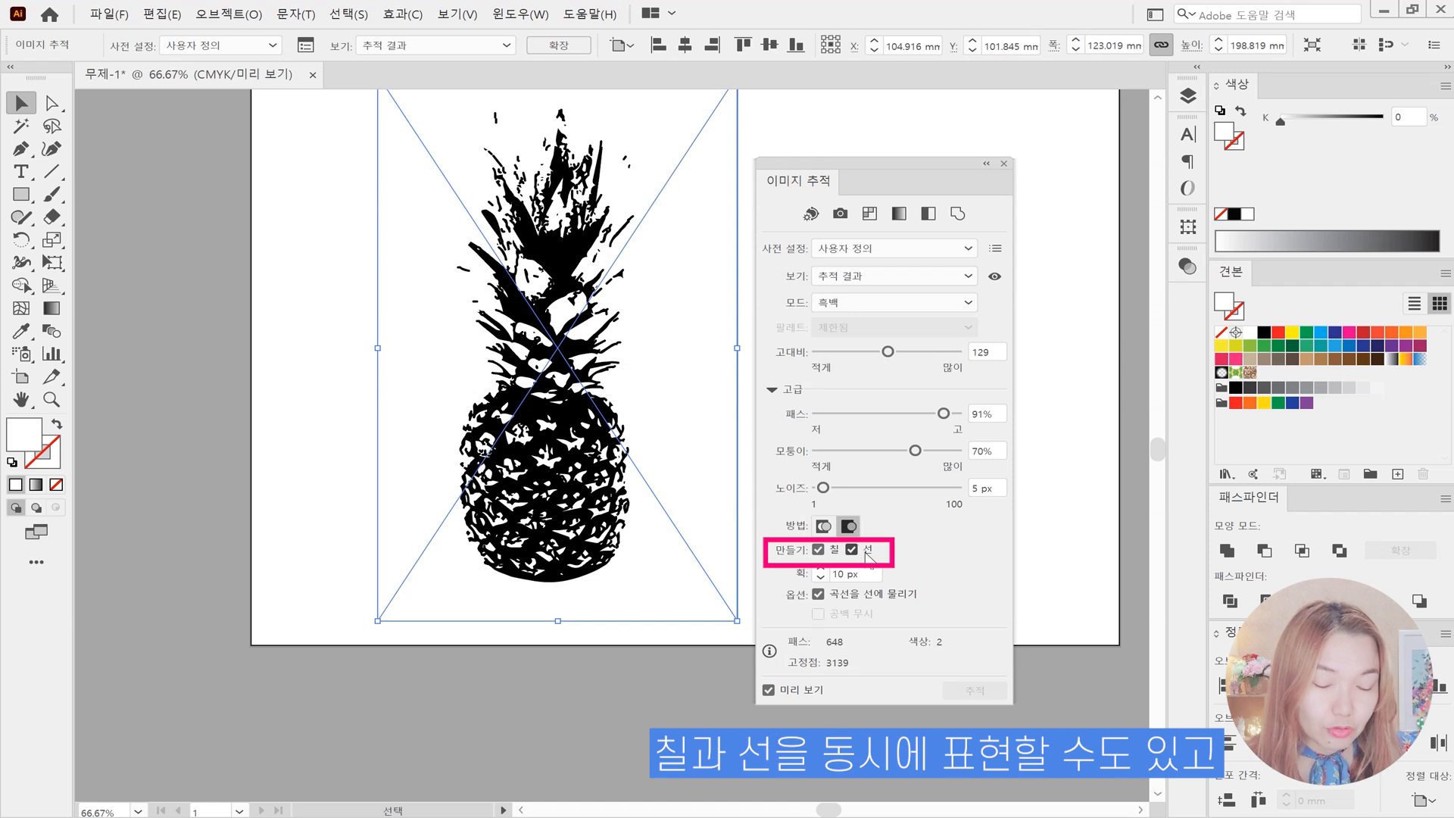
left_click(818, 549)
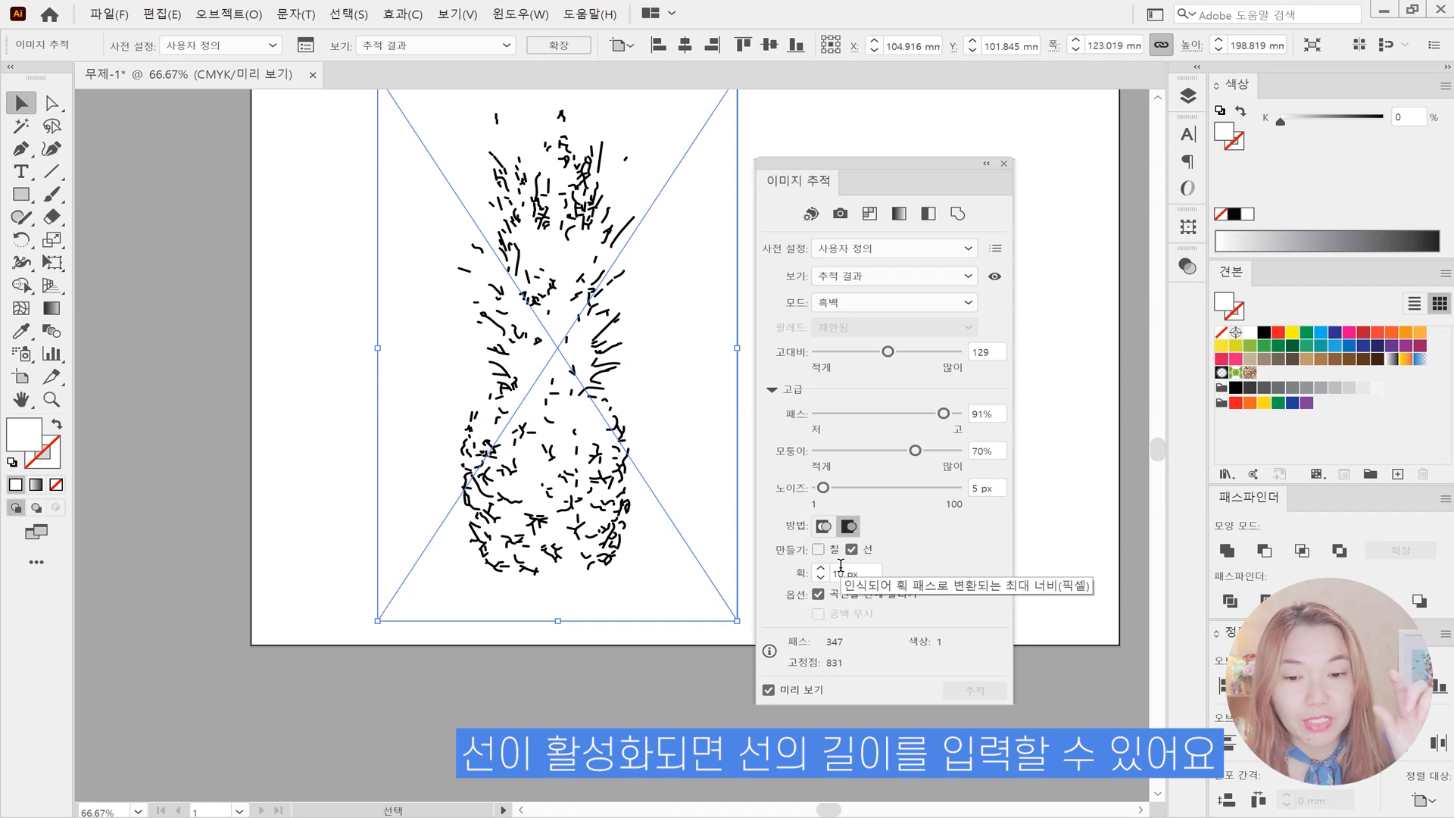
left_click_drag(832, 572, 883, 570)
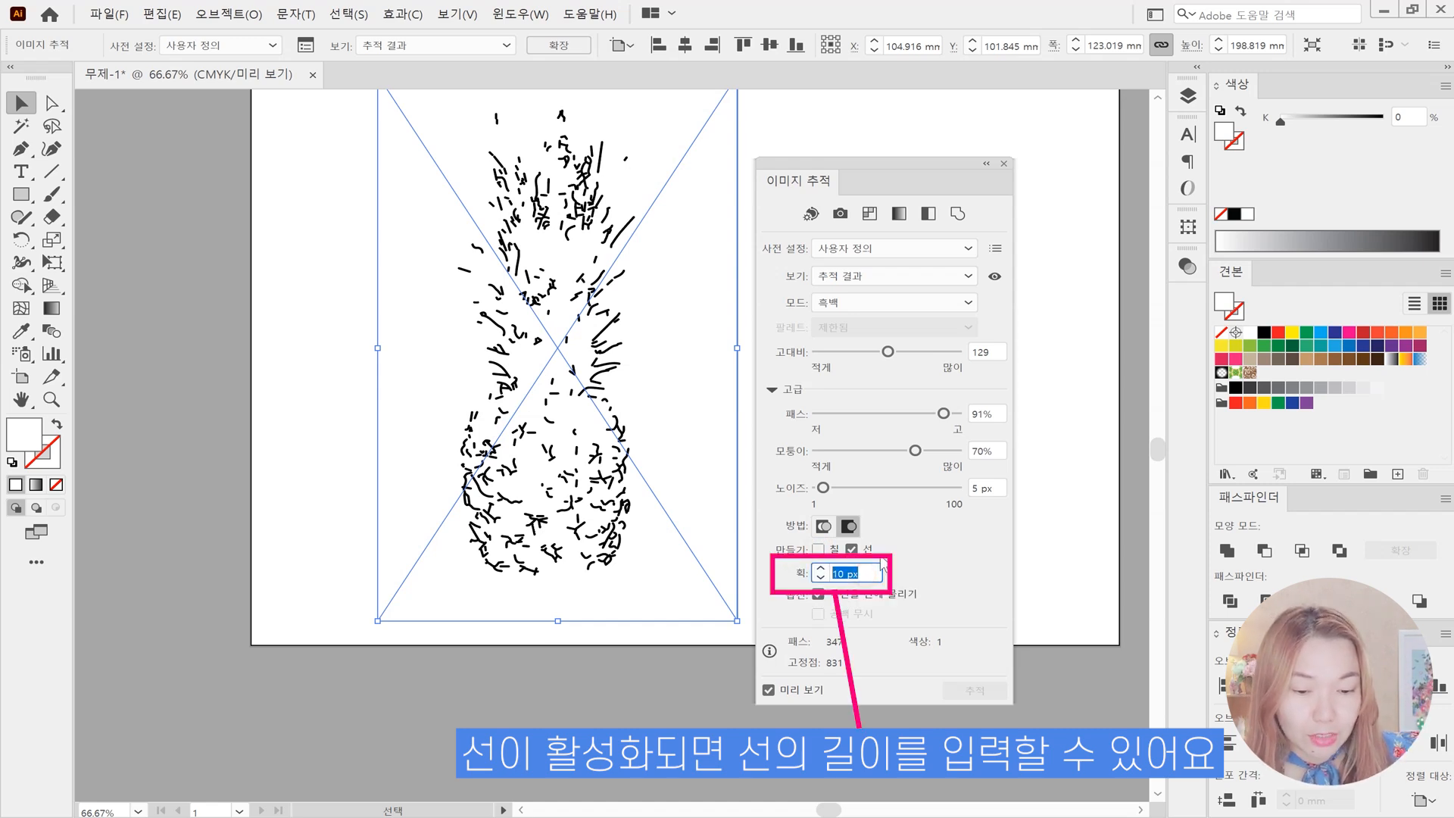
type("50")
key("Tab")
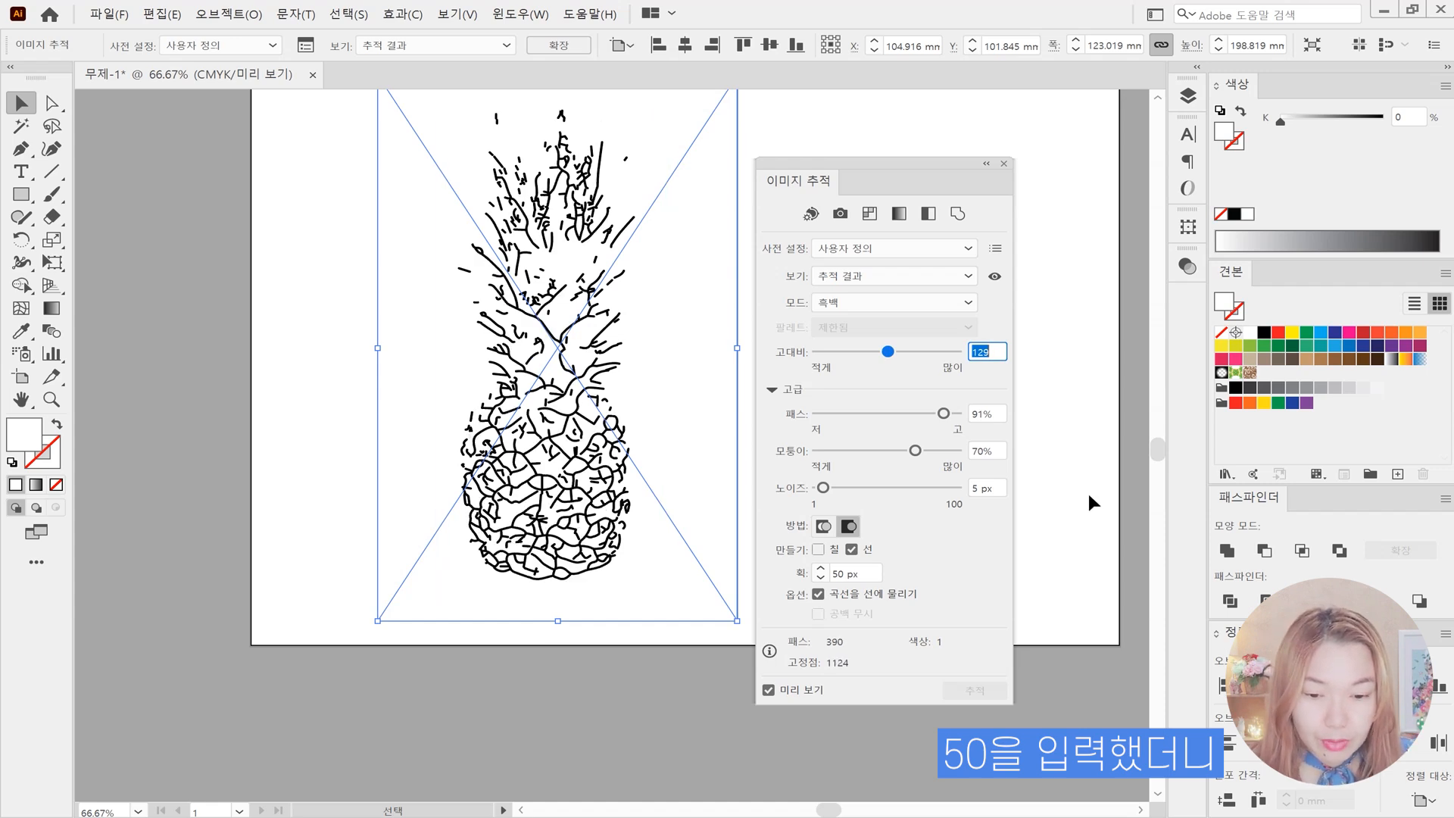
Change the tracing's Stroke (획) width to 10 px.
left_click(873, 578)
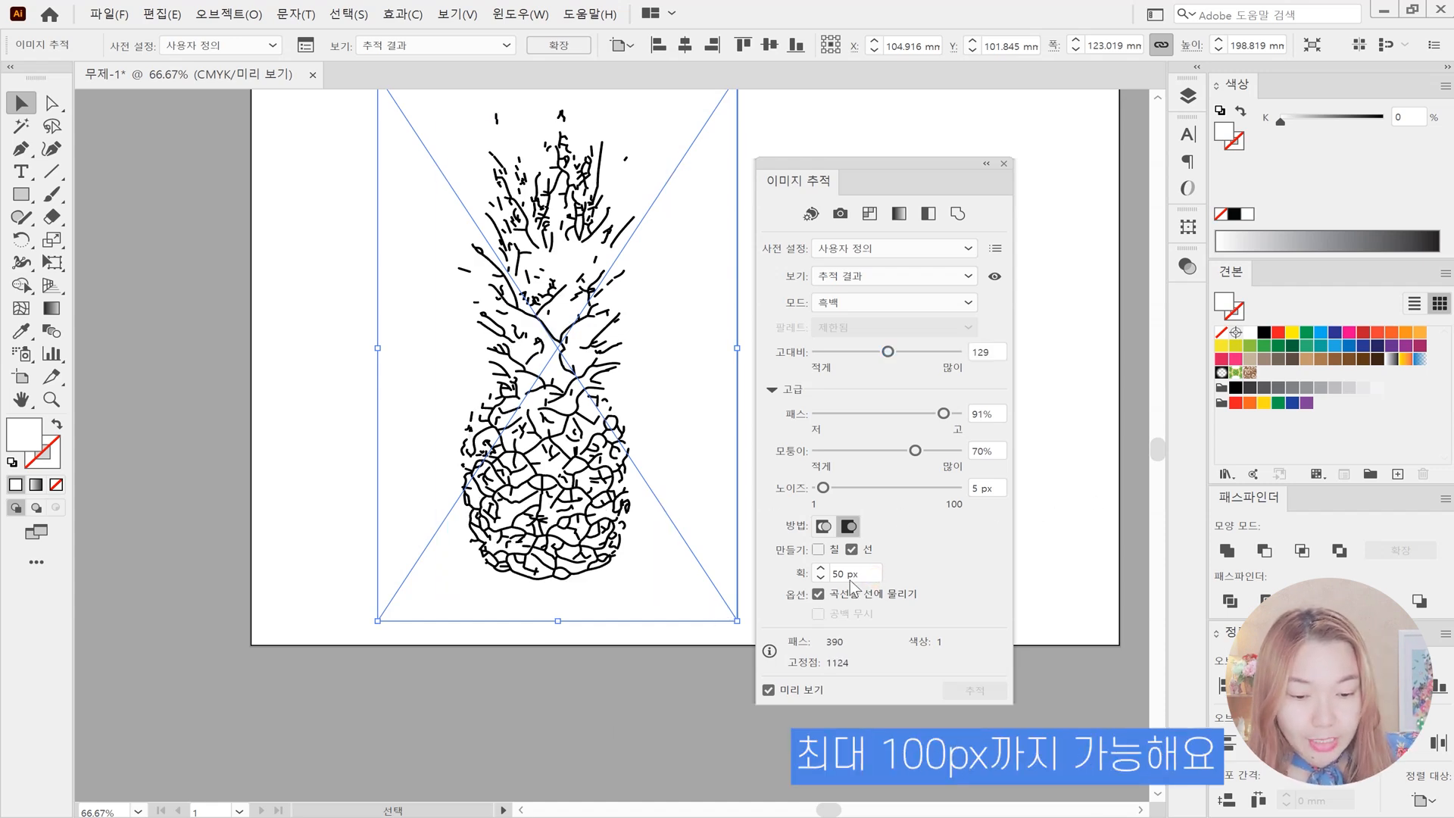
left_click_drag(862, 573, 728, 600)
type("10")
key("Tab")
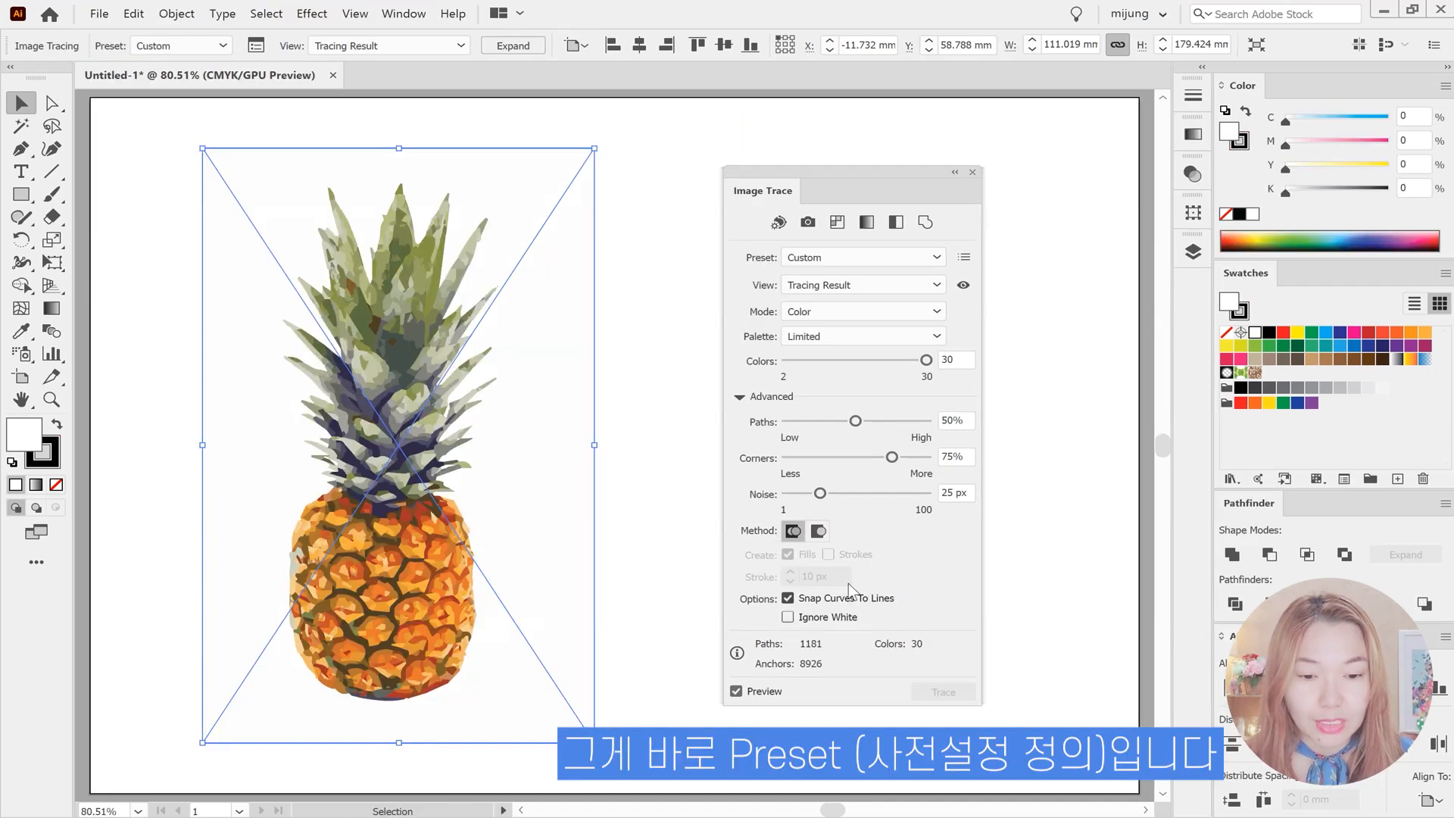
Try the [Default] preset on the color pineapple tracing, switch to High Fidelity Photo, and inspect its detail up close.
left_click(819, 259)
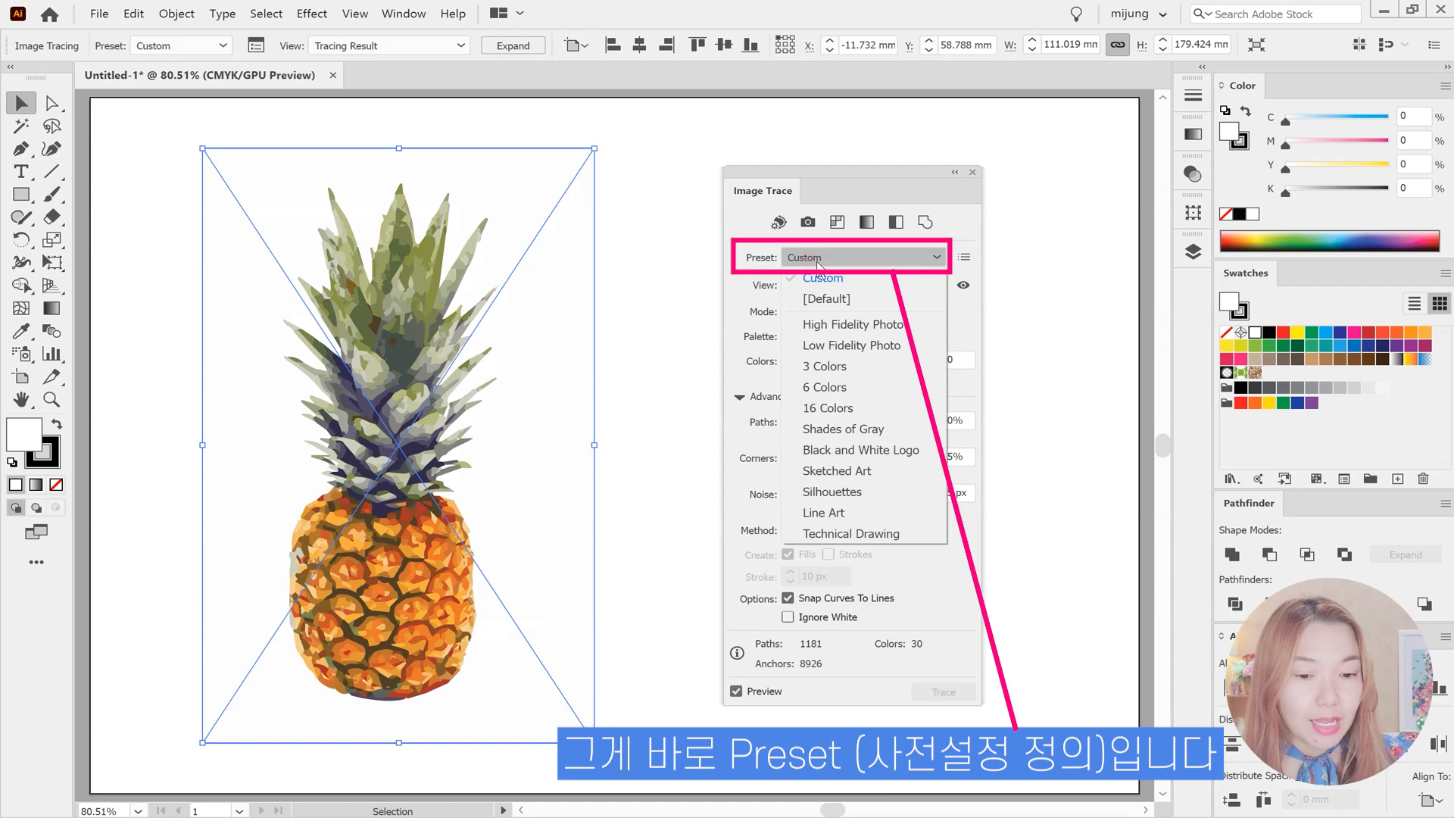
left_click(827, 300)
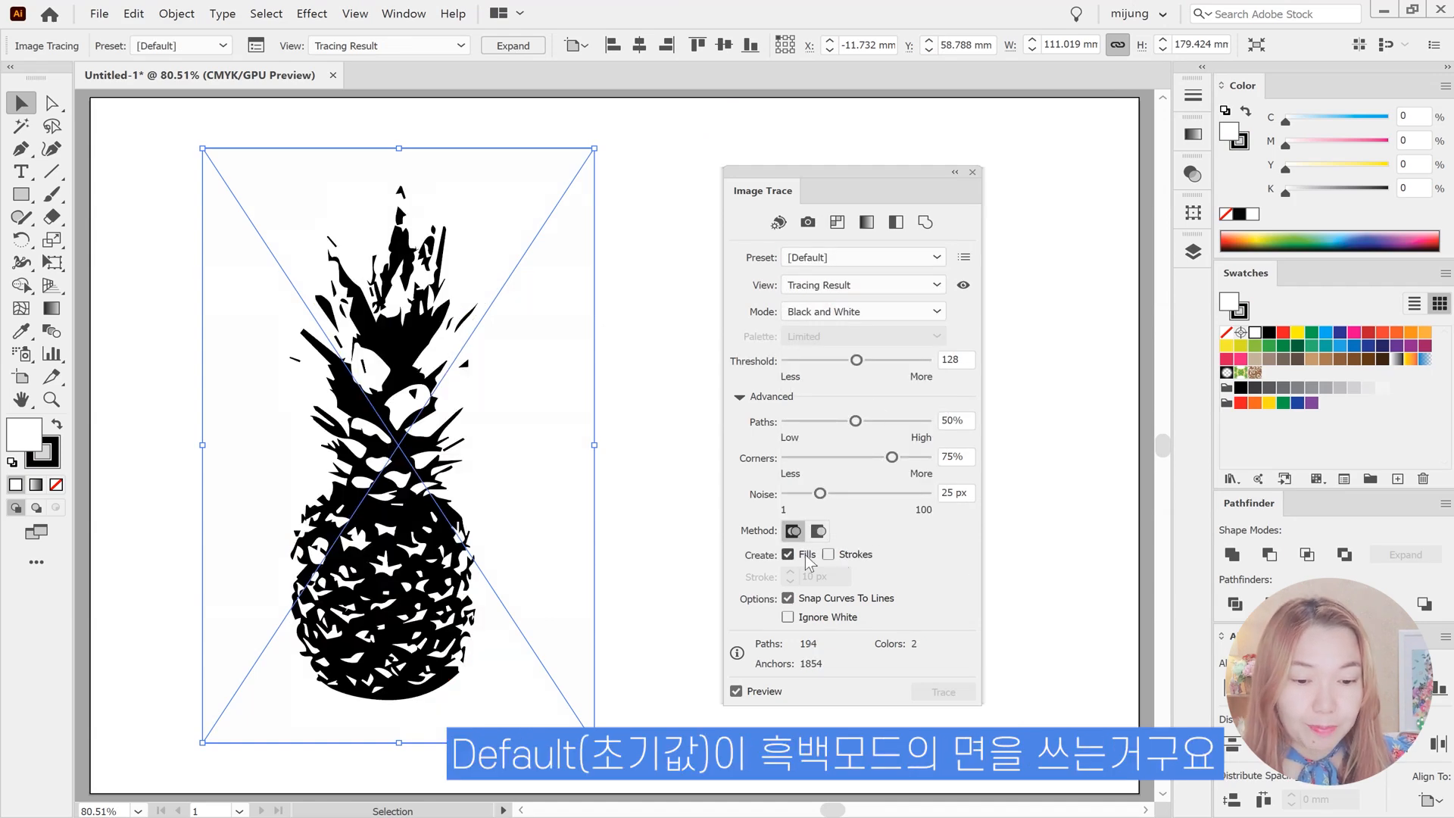
left_click(838, 261)
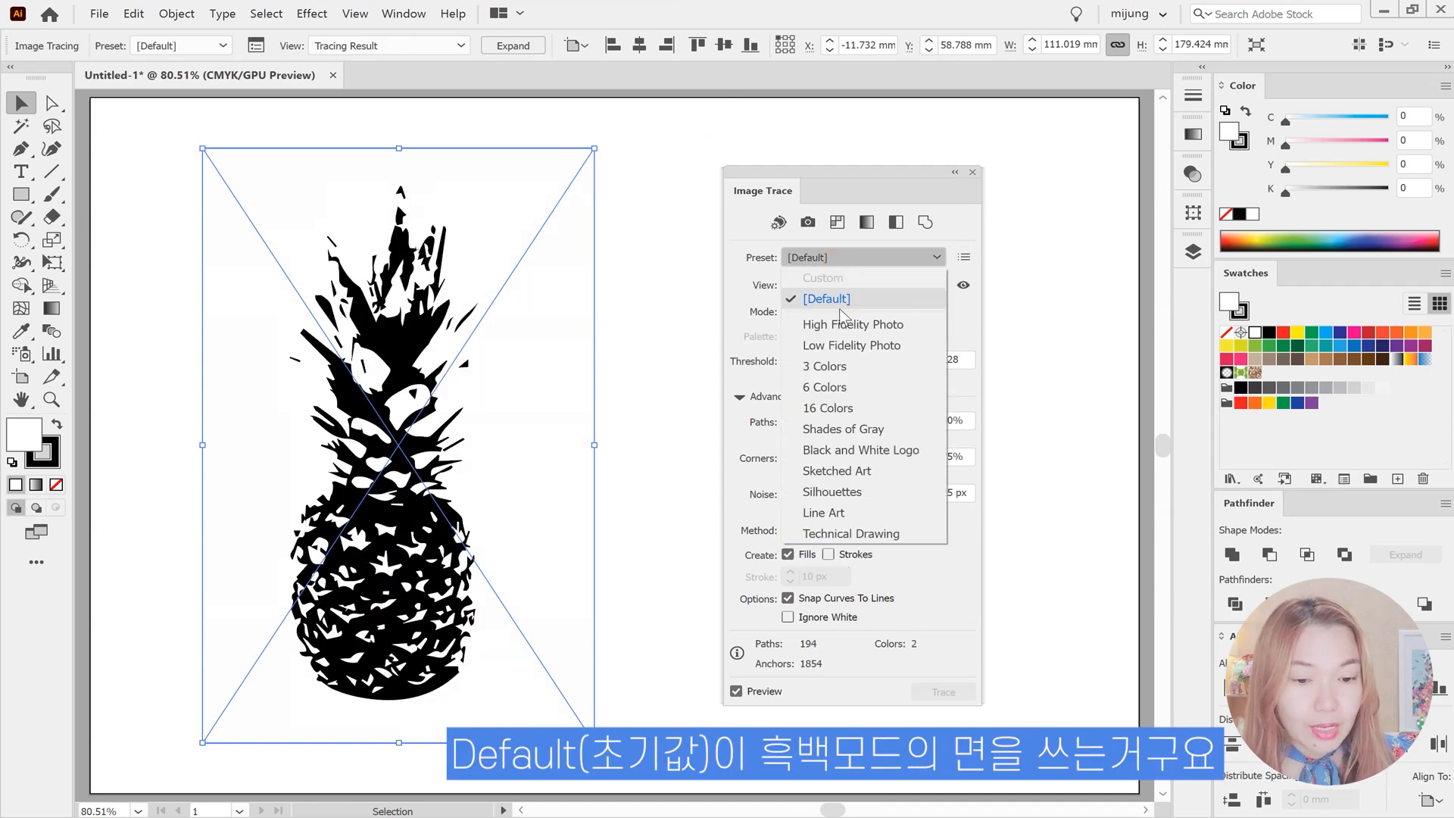
left_click(917, 325)
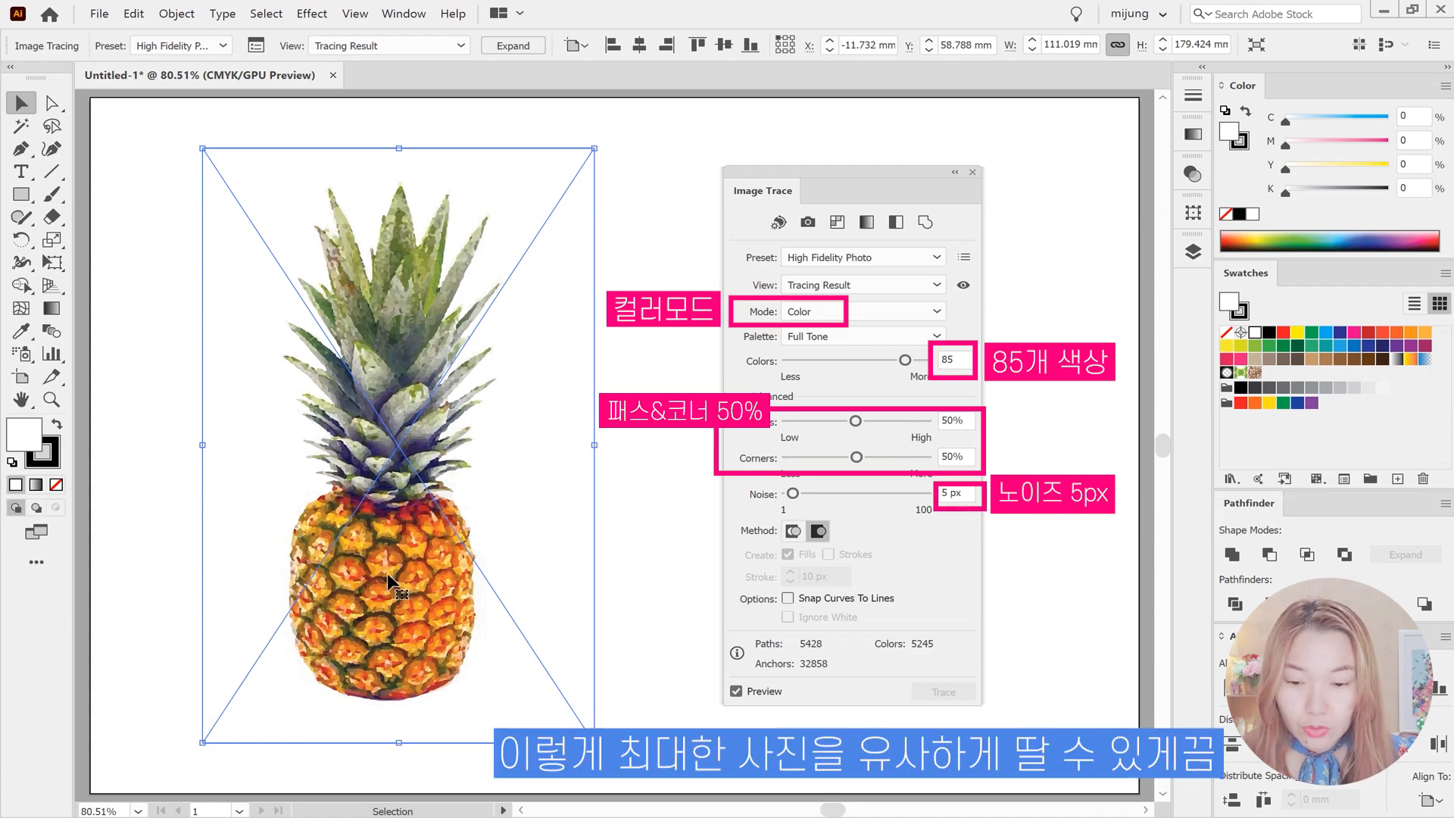
scroll(399, 583, "up", 5)
scroll(427, 546, "down", 4)
scroll(428, 540, "up", 2)
scroll(430, 540, "down", 2)
scroll(432, 539, "up", 2)
scroll(430, 540, "down", 1)
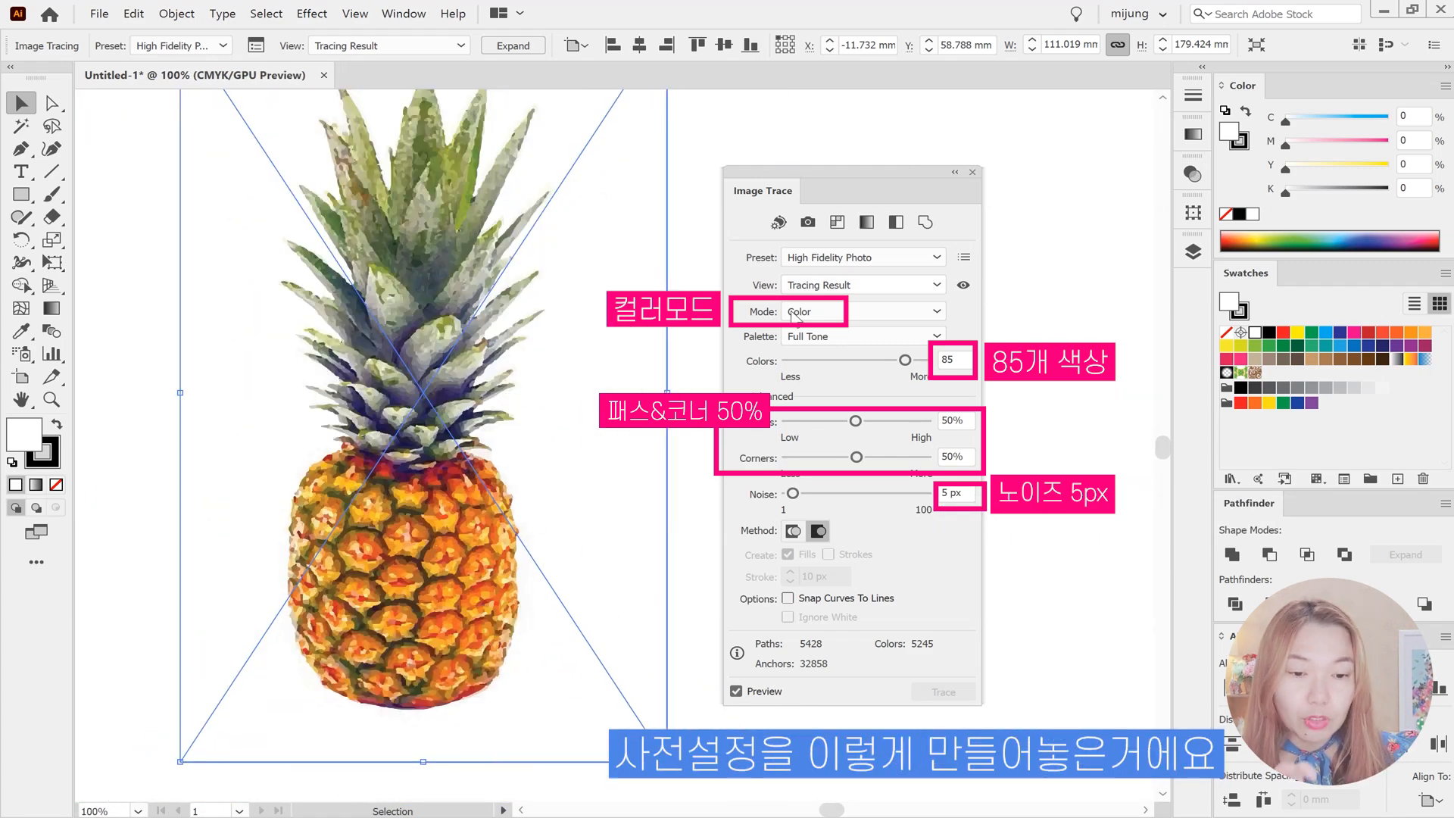
Apply the Low Fidelity Photo preset to the pineapple tracing and keep Colors at 20.
left_click(897, 259)
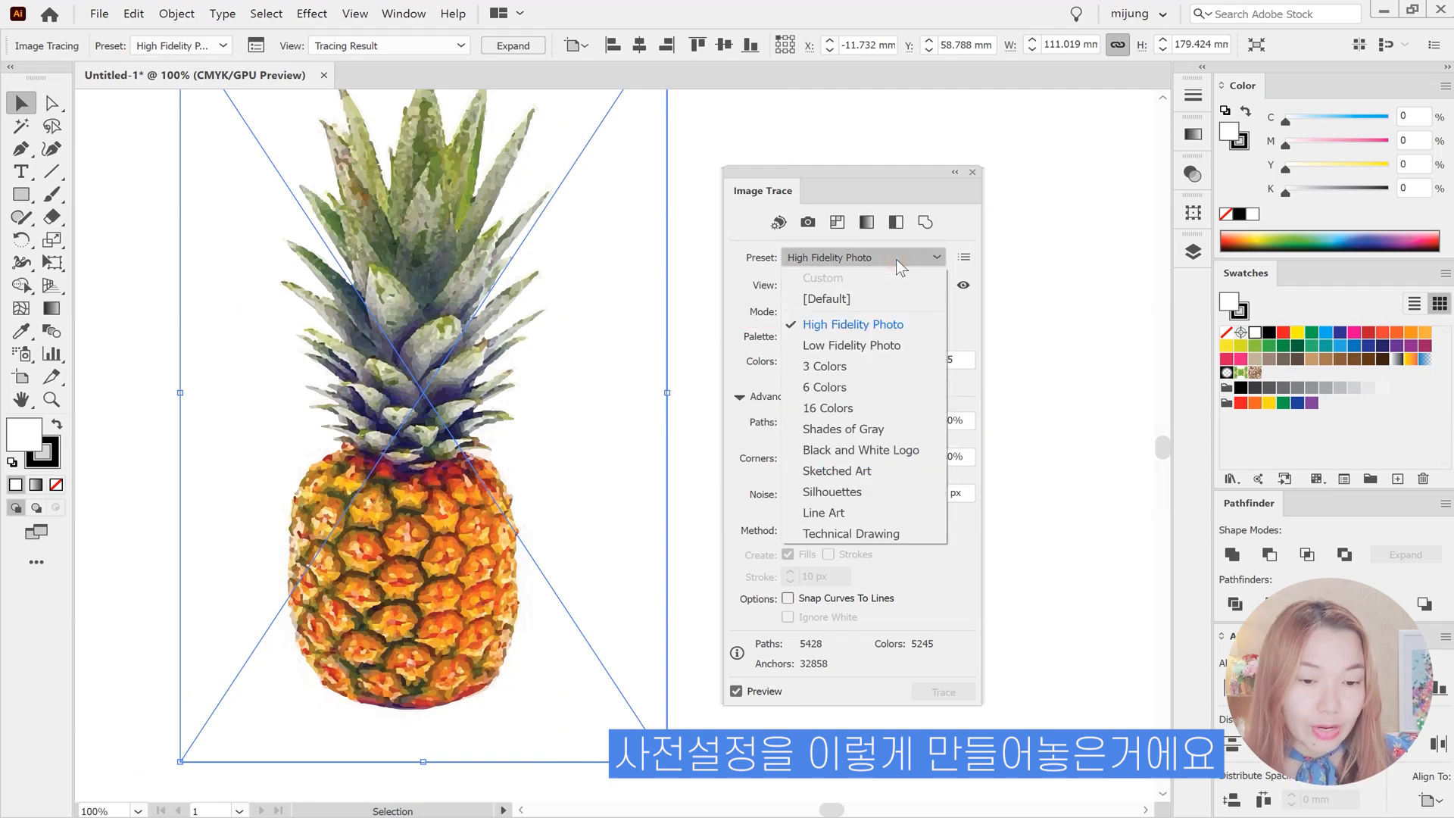
left_click(865, 342)
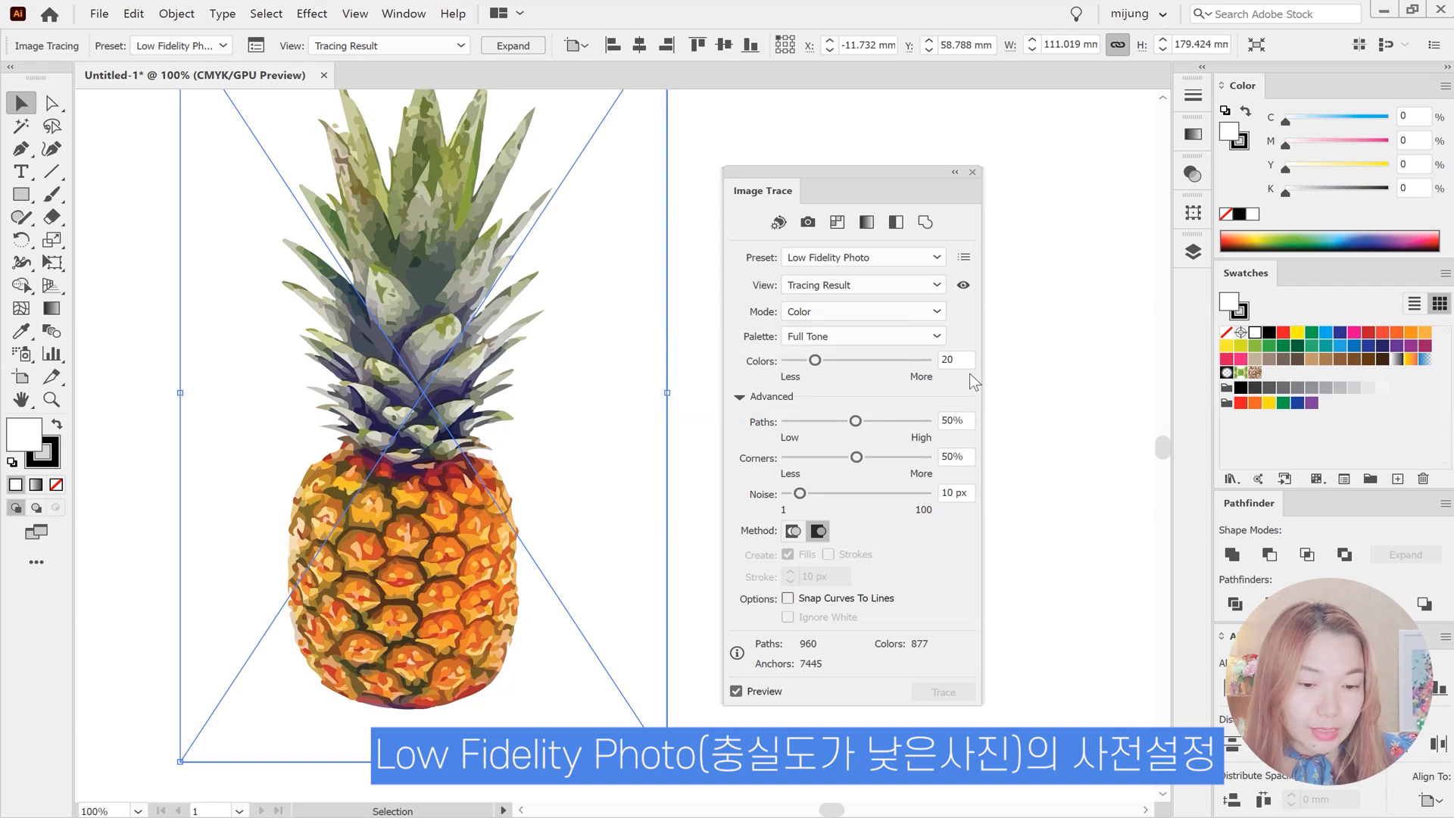
left_click_drag(960, 356, 933, 362)
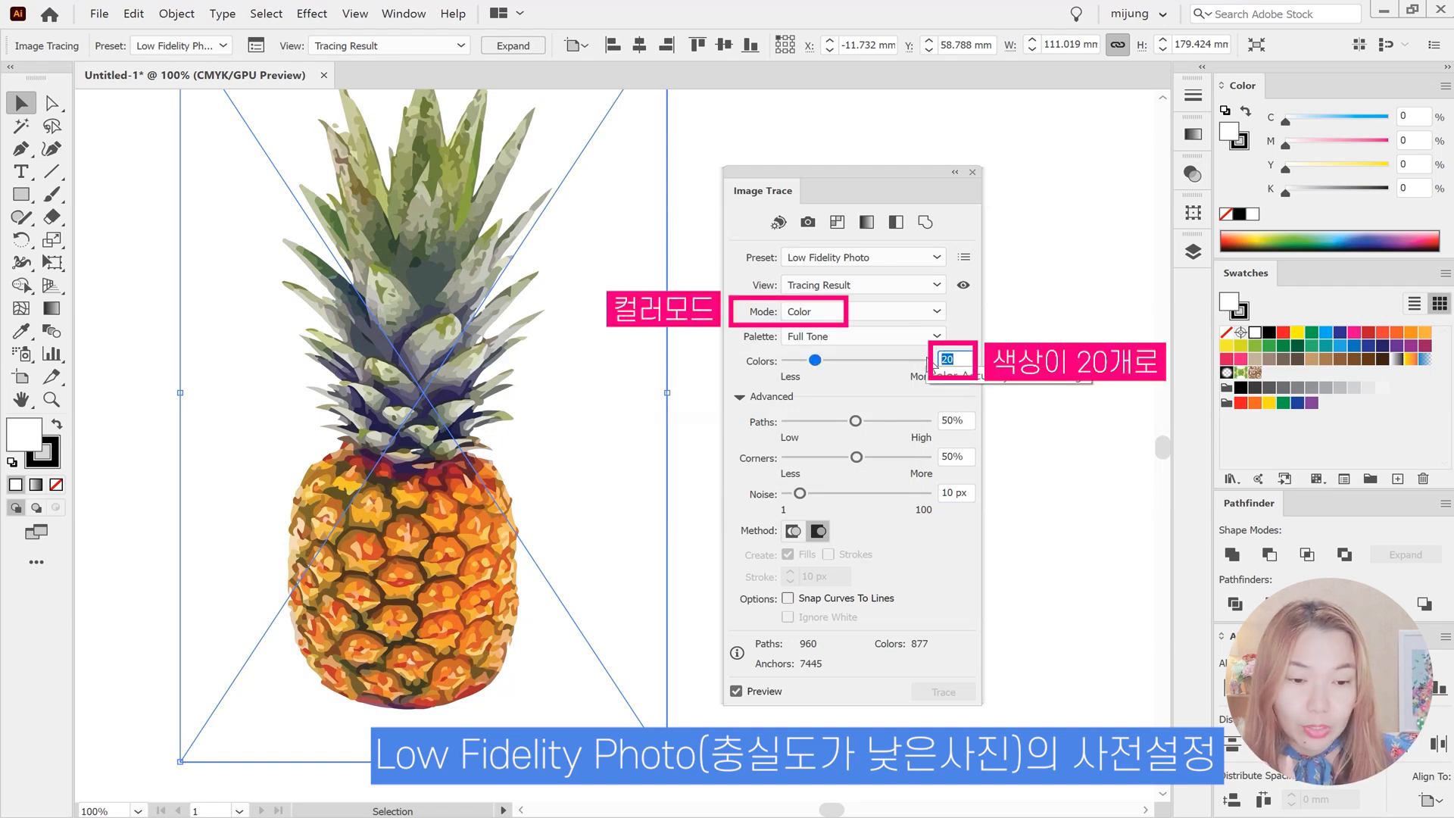
key("Return")
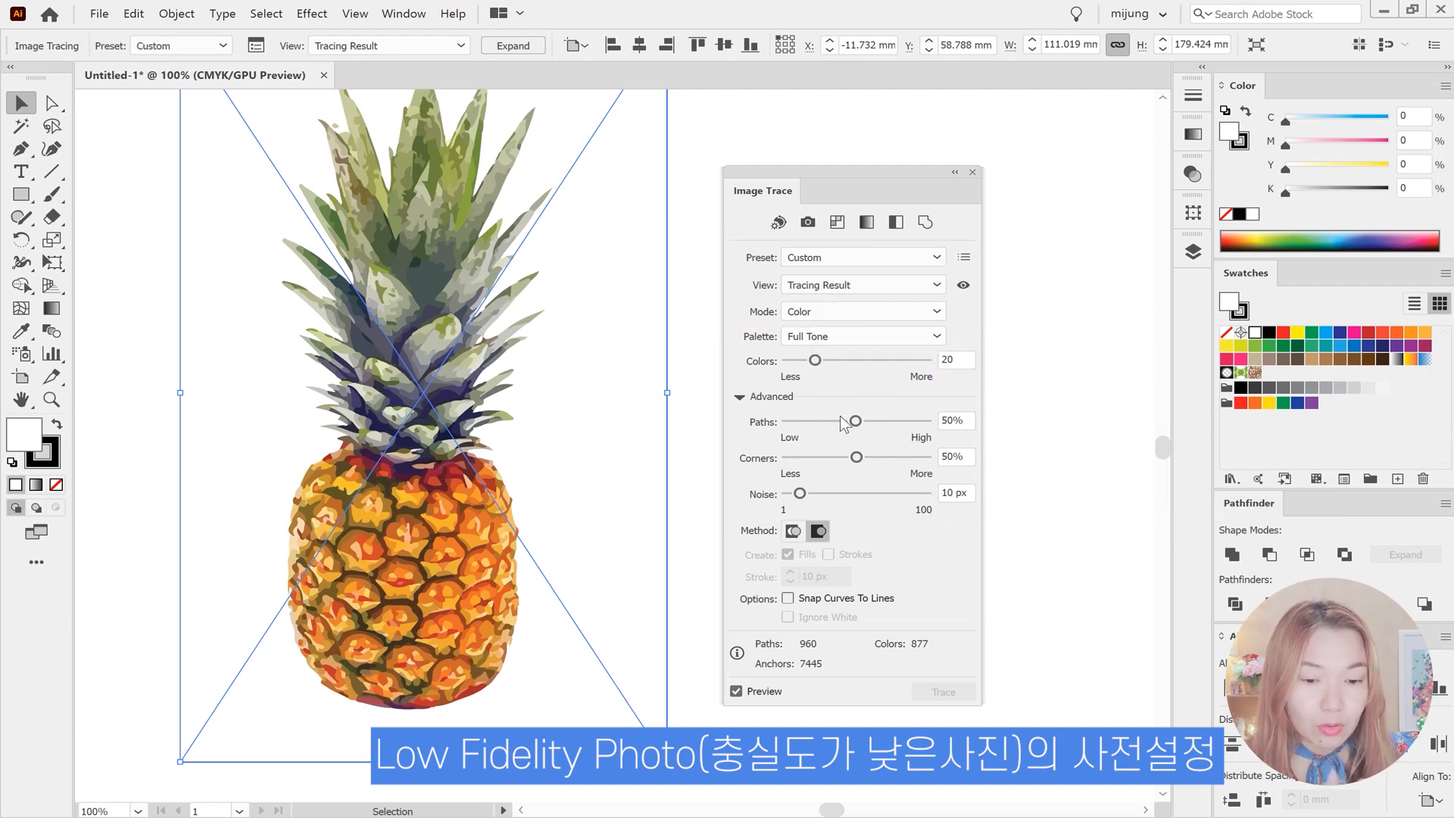
Retrace the pineapple with the 3 Colors preset and check its Colors setting.
left_click(846, 285)
left_click(845, 279)
left_click(849, 259)
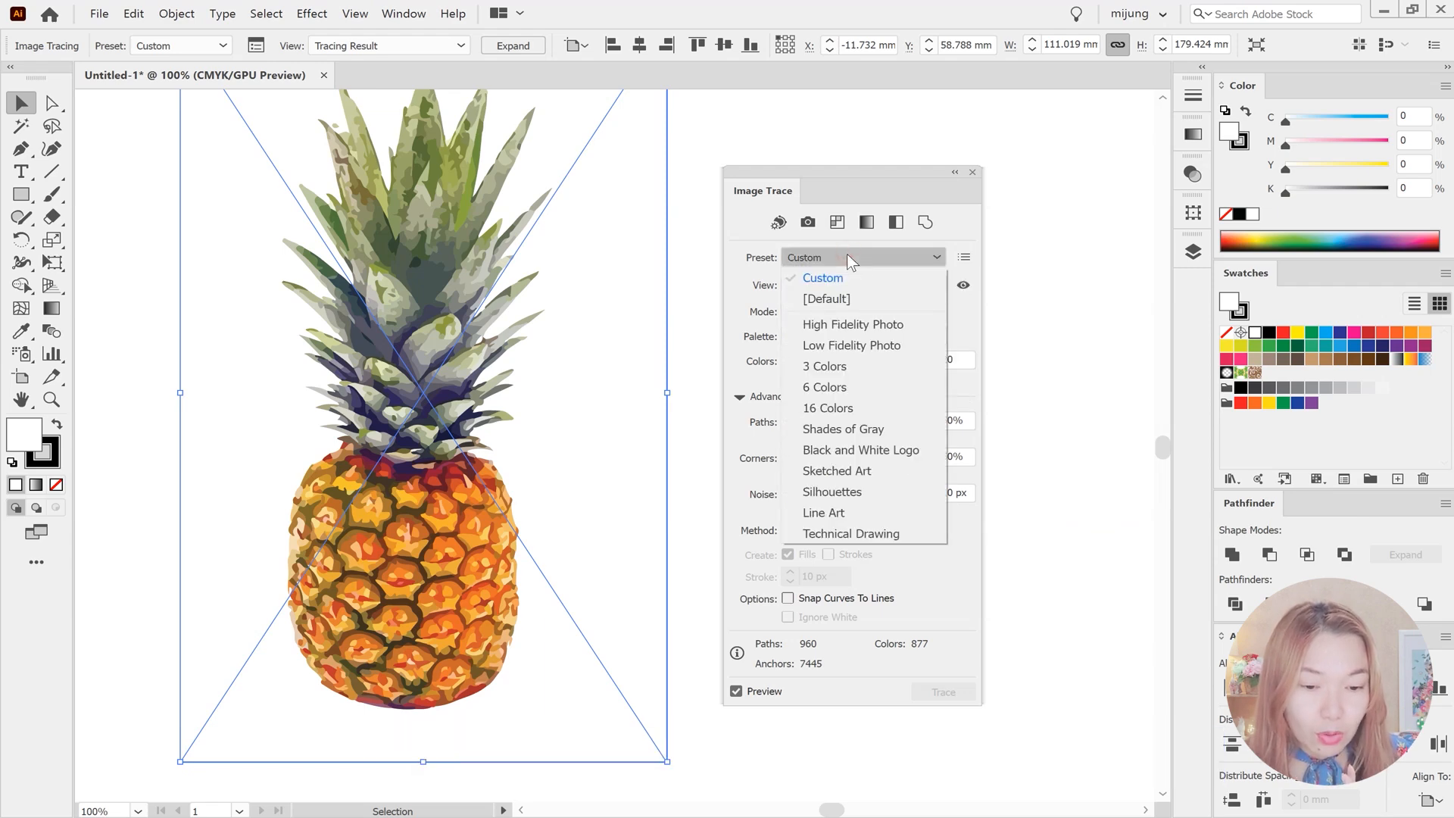
left_click(874, 370)
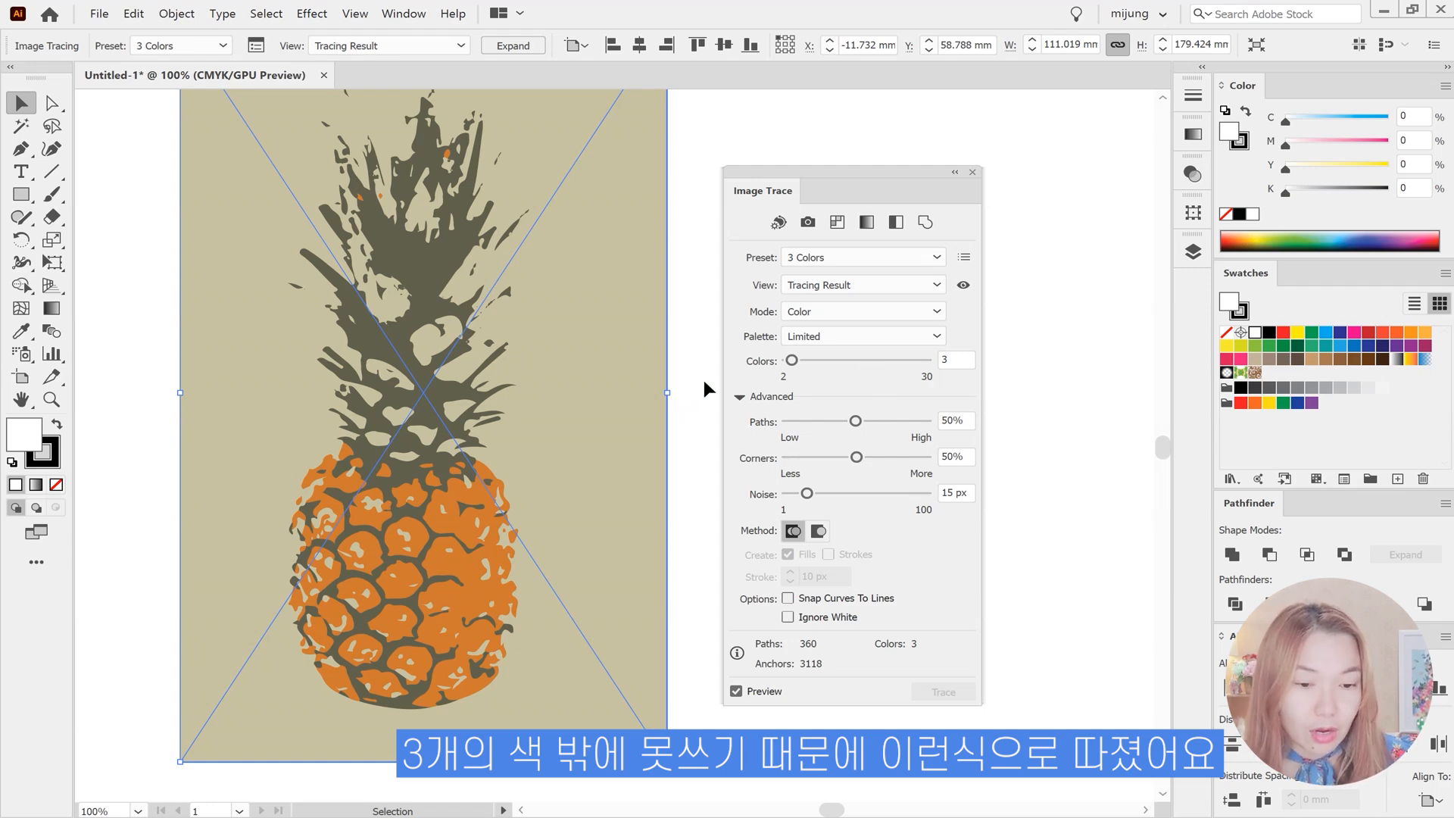
left_click(950, 358)
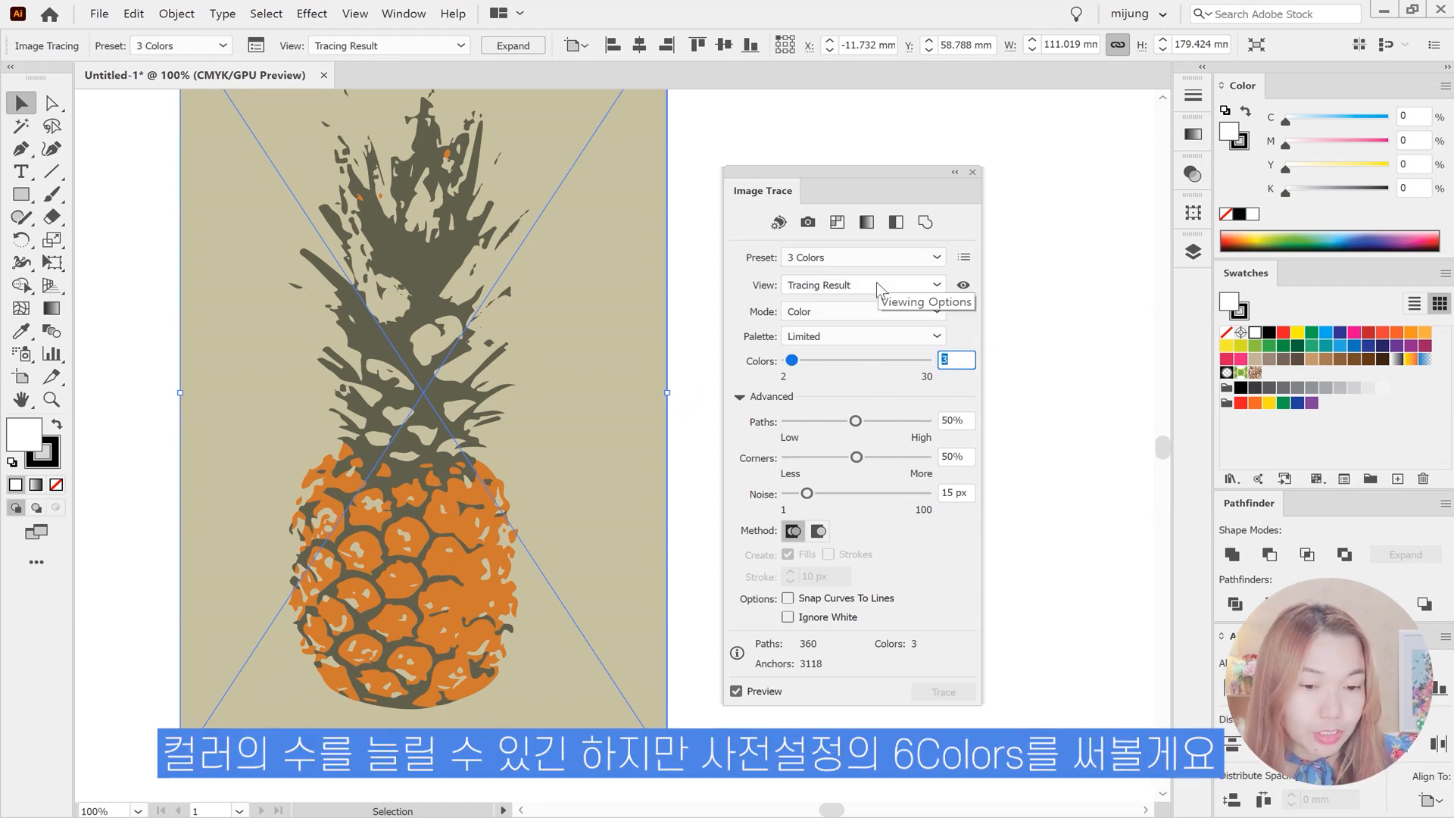
Retrace the pineapple with the 6 Colors preset and enable Ignore White.
left_click(866, 256)
left_click(843, 390)
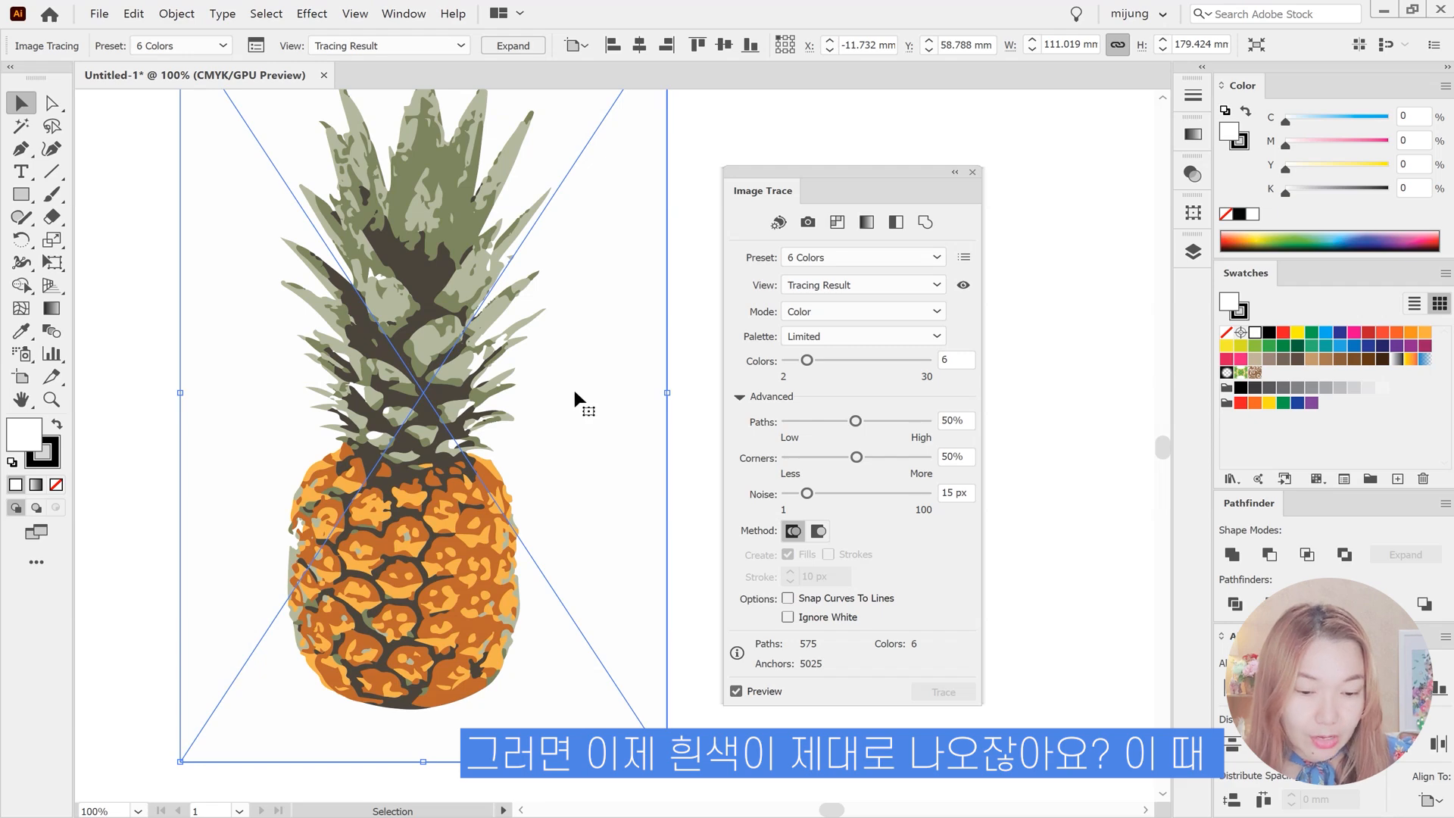
left_click(788, 617)
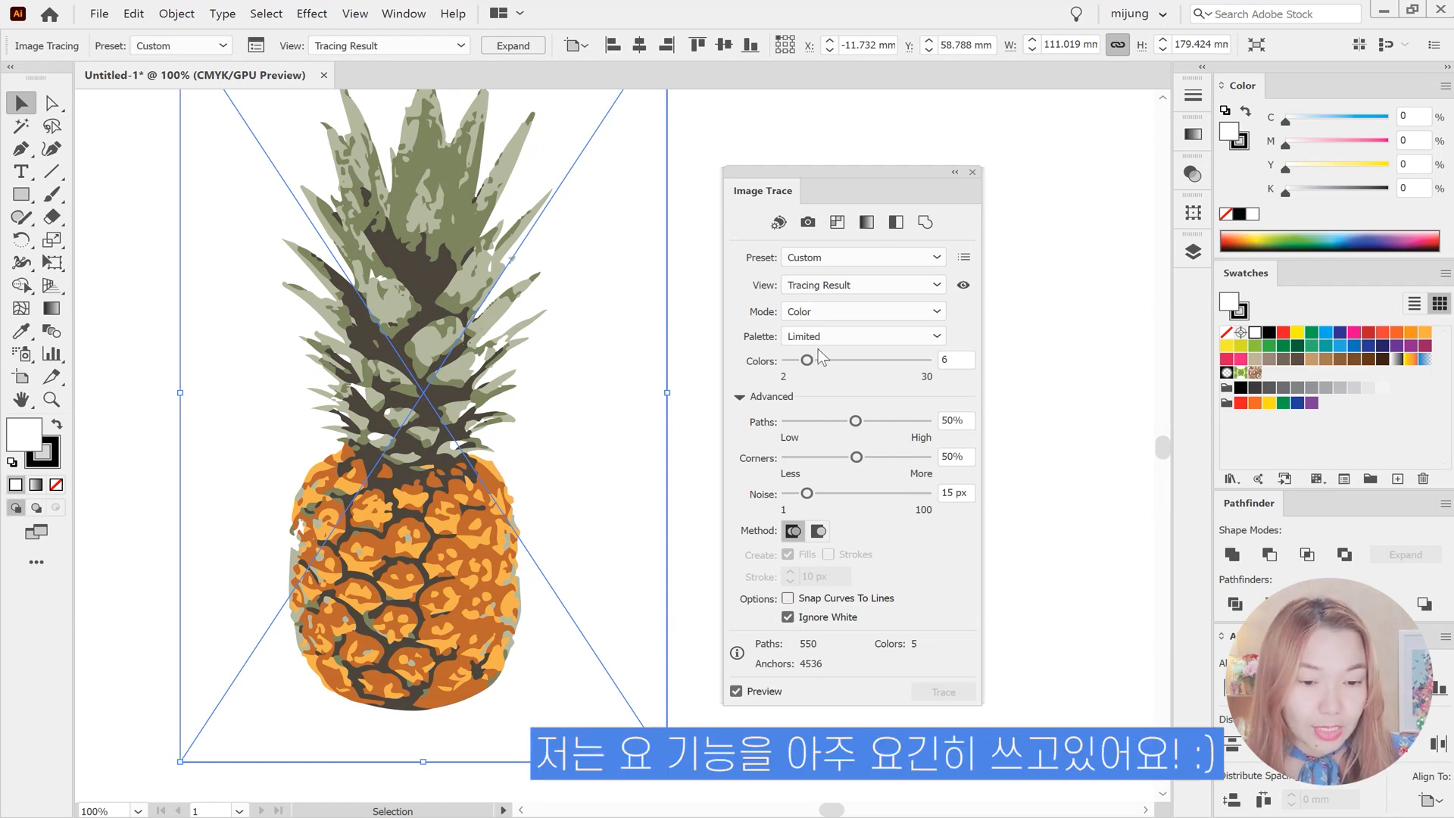
Retrace the pineapple with the 16 Colors preset.
left_click(829, 315)
left_click(859, 265)
left_click(858, 260)
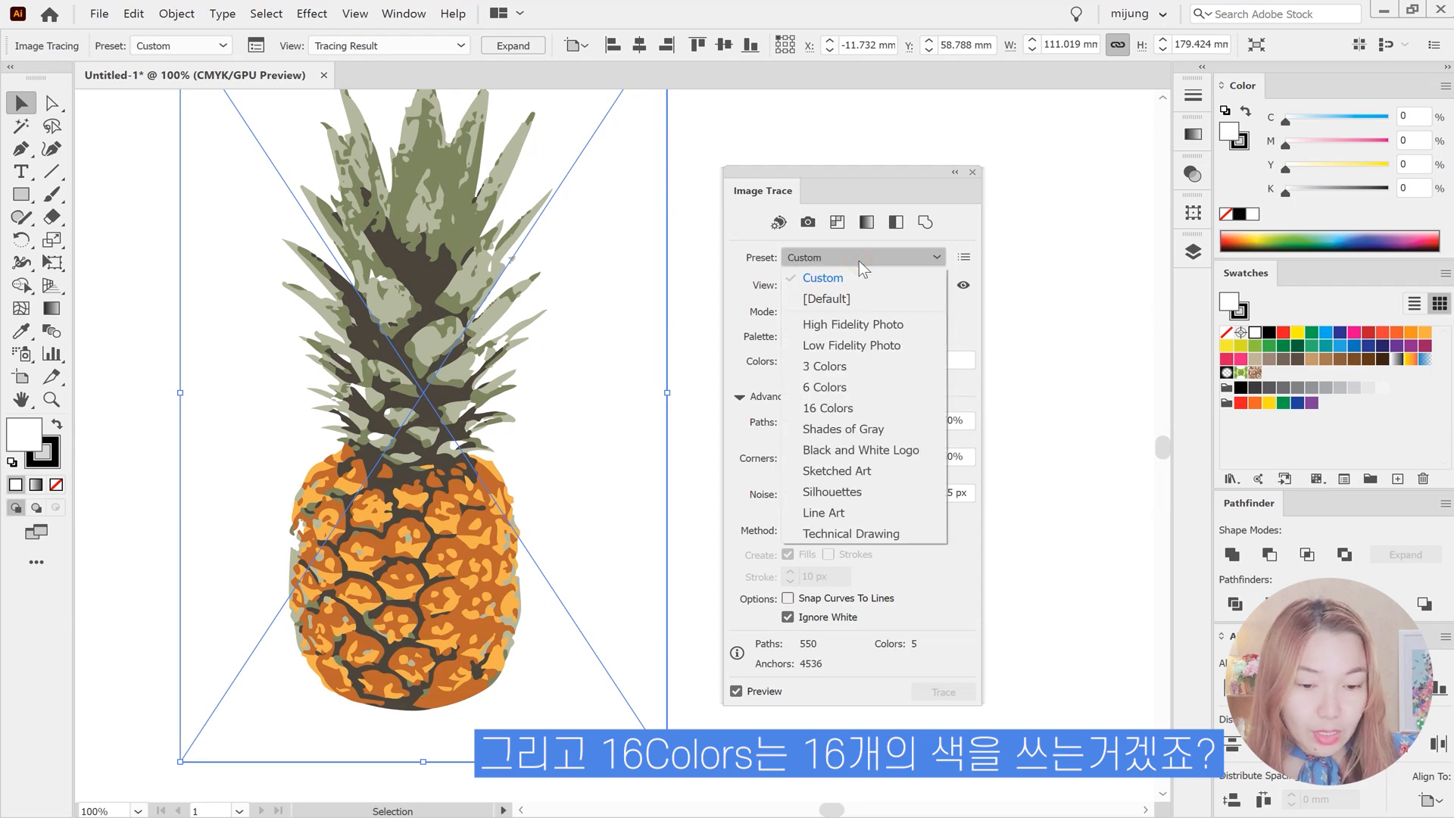
left_click(835, 408)
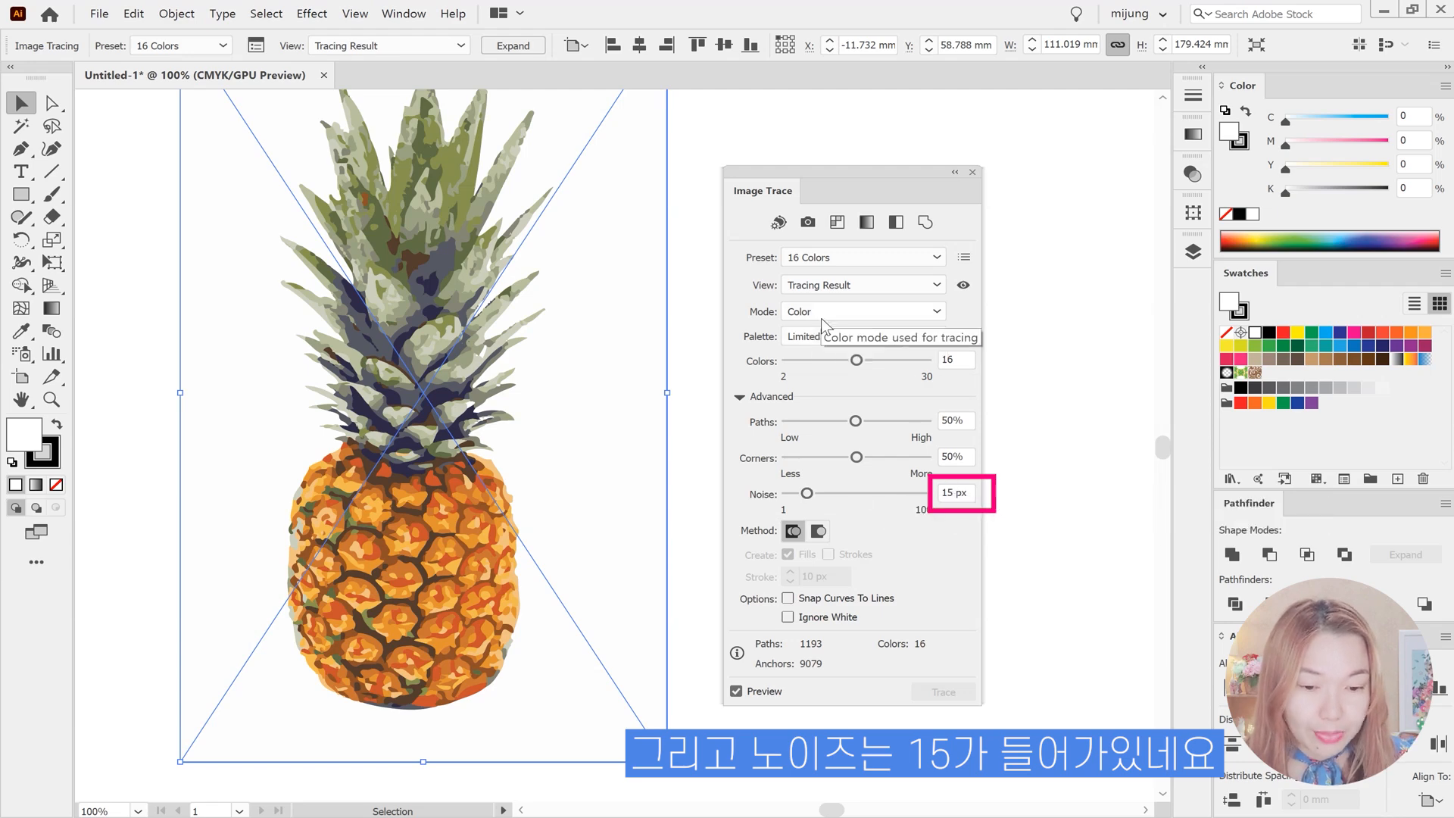
Retrace the pineapple with the Shades of Gray preset and check its Grays setting.
left_click(864, 257)
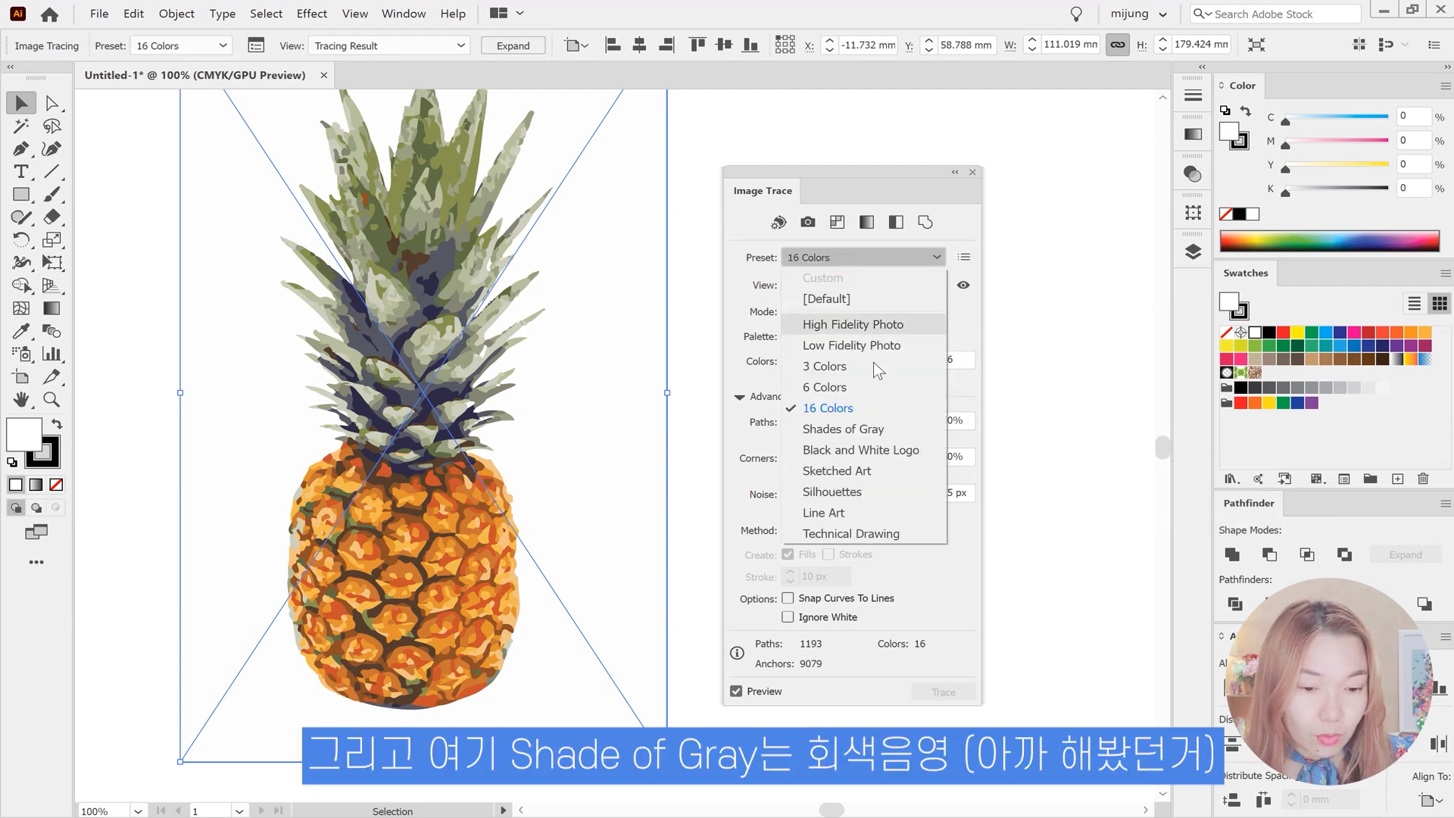
left_click(869, 430)
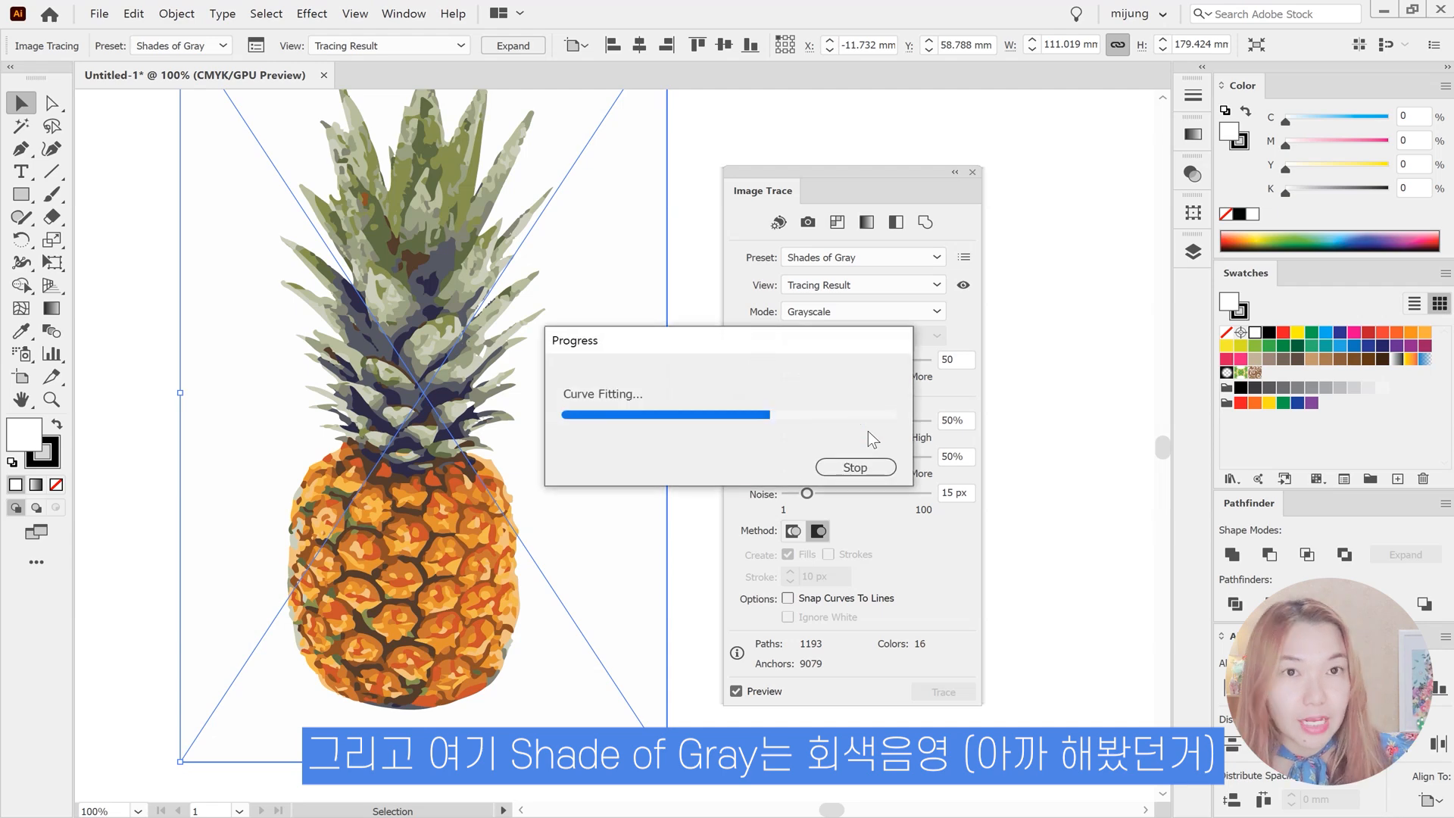
left_click(951, 359)
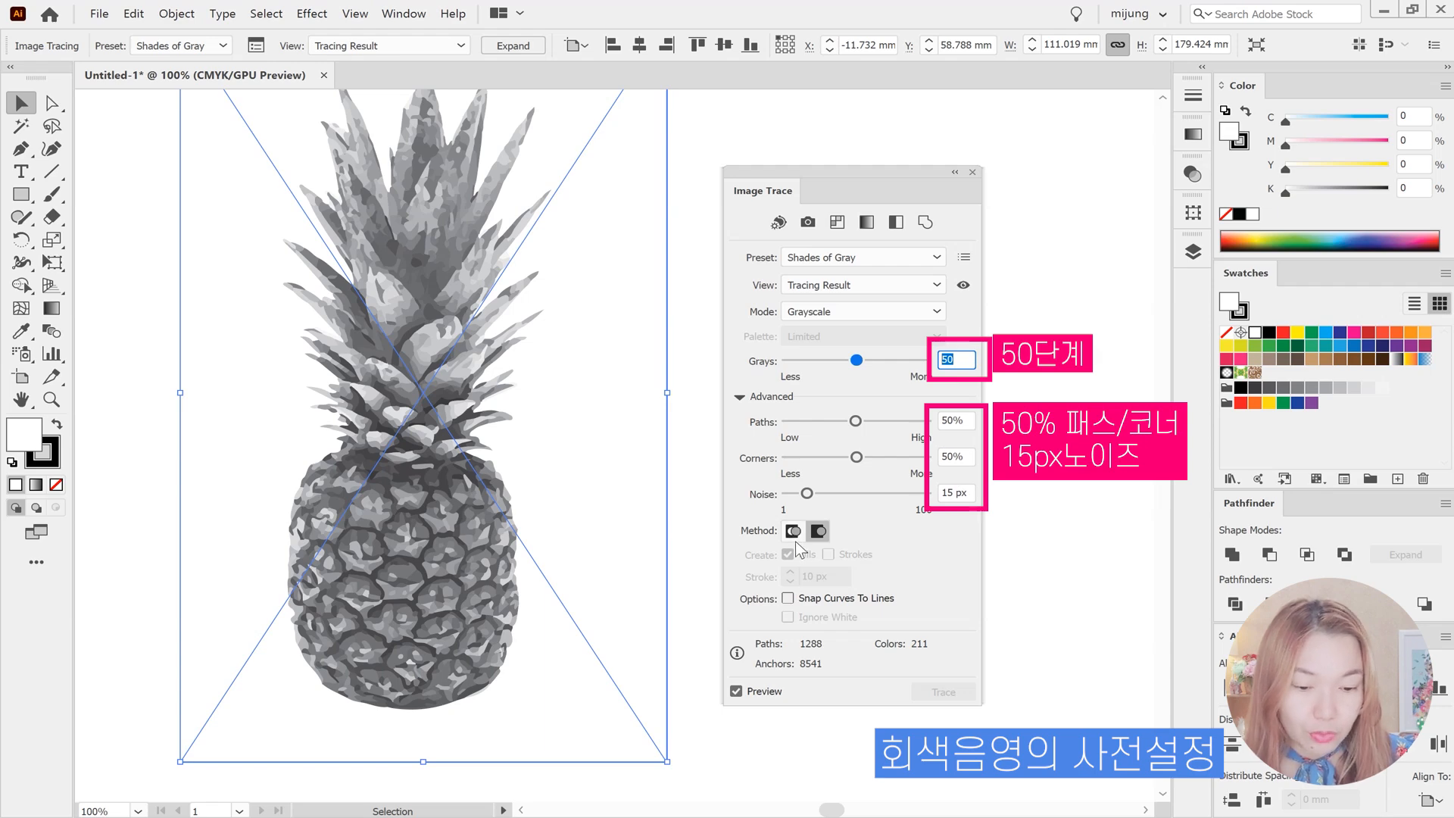
Apply the Black and White Logo preset to the pineapple, check its Threshold, reapply the preset, and nudge the Threshold.
left_click(854, 258)
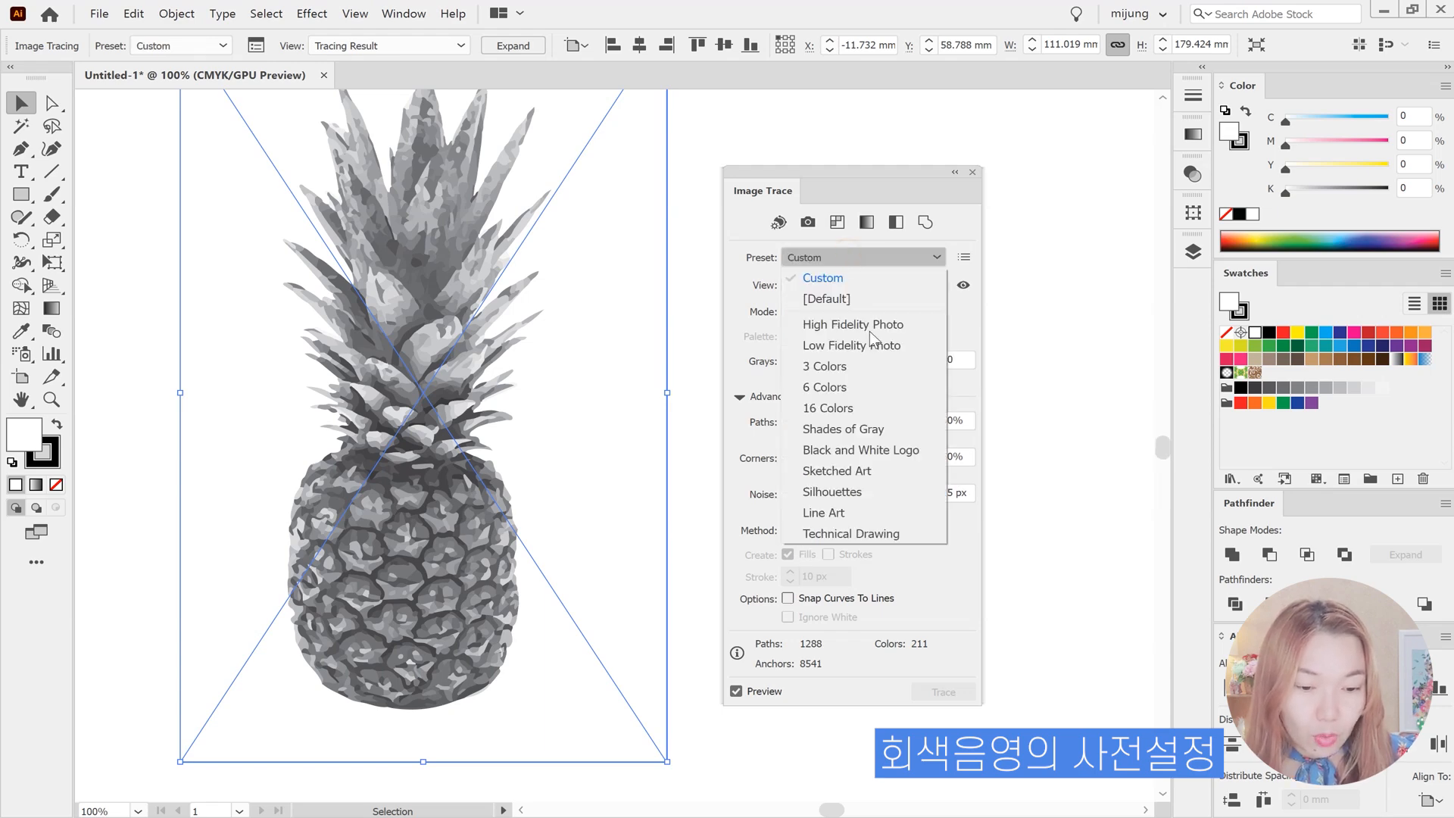
left_click(860, 451)
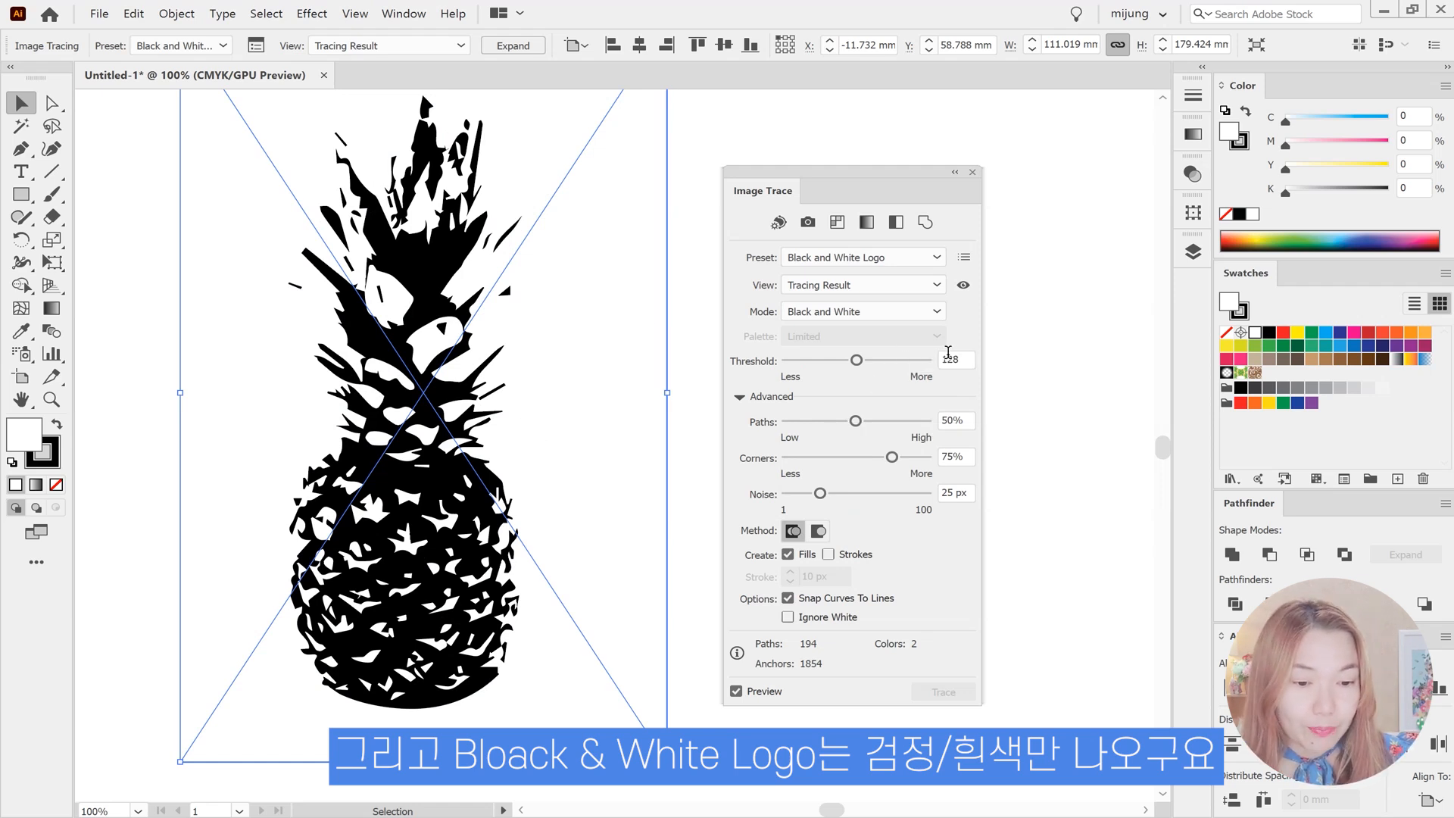
left_click(953, 357)
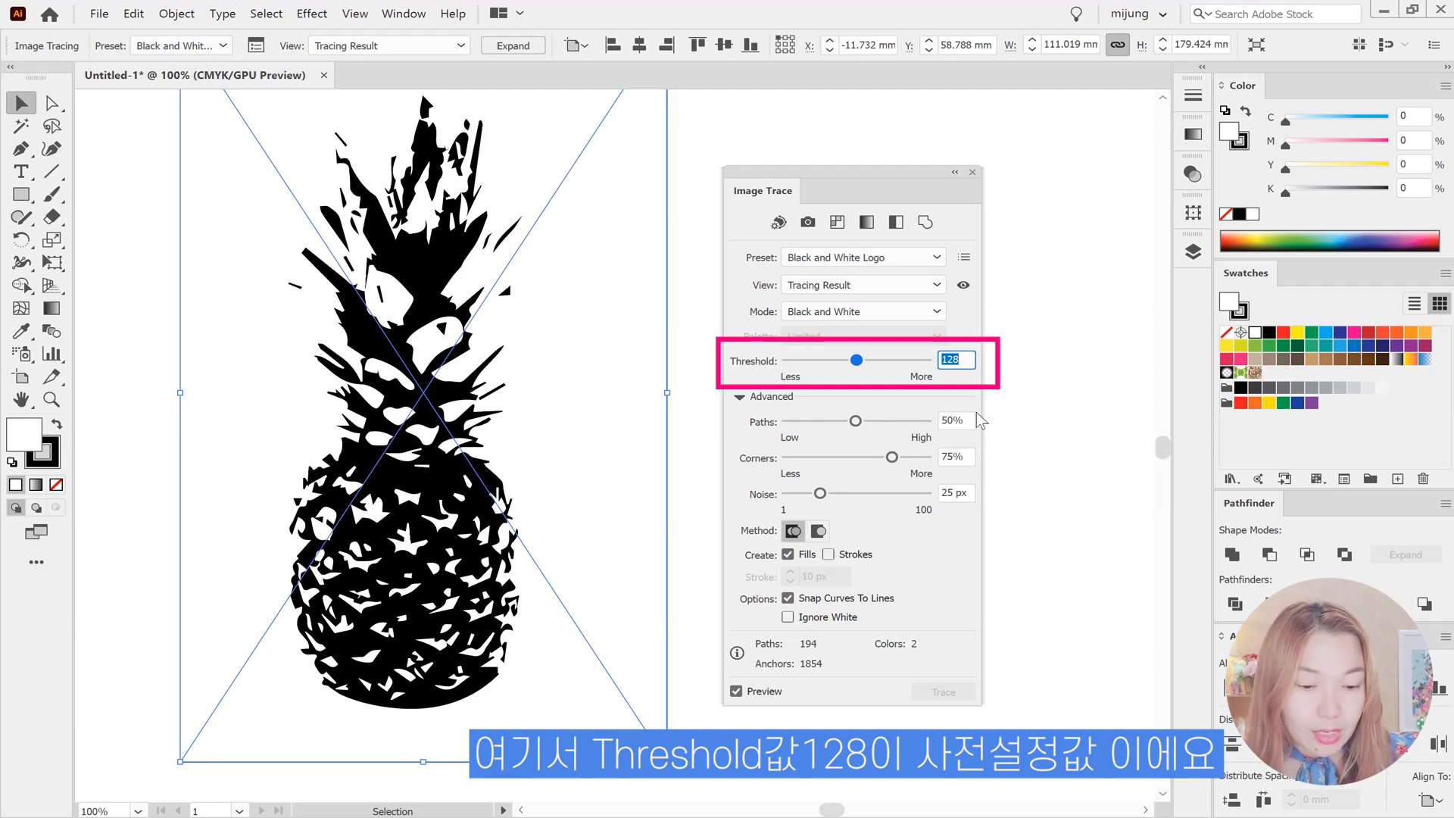
left_click(861, 259)
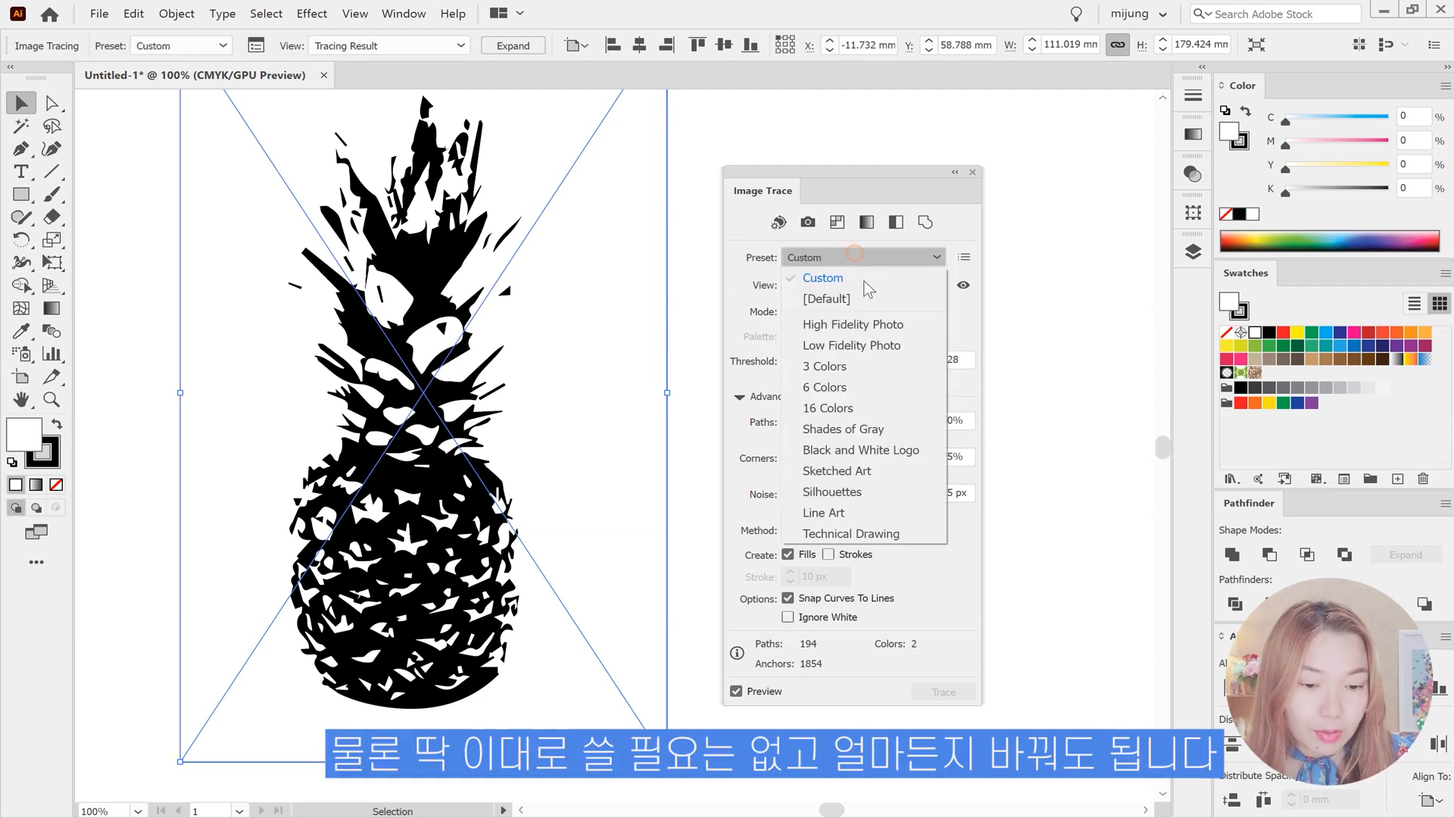
left_click(860, 450)
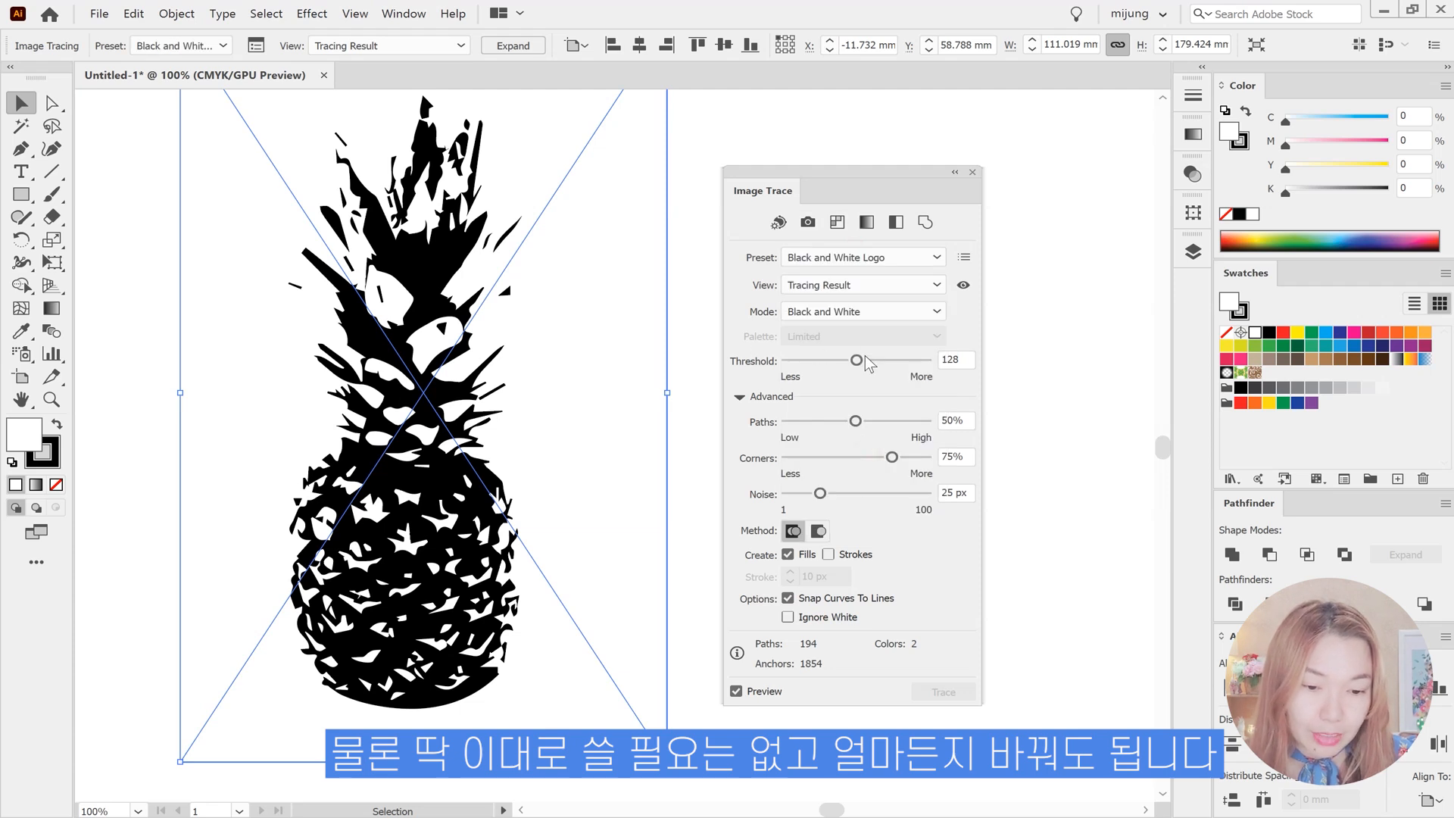
left_click_drag(859, 364, 867, 366)
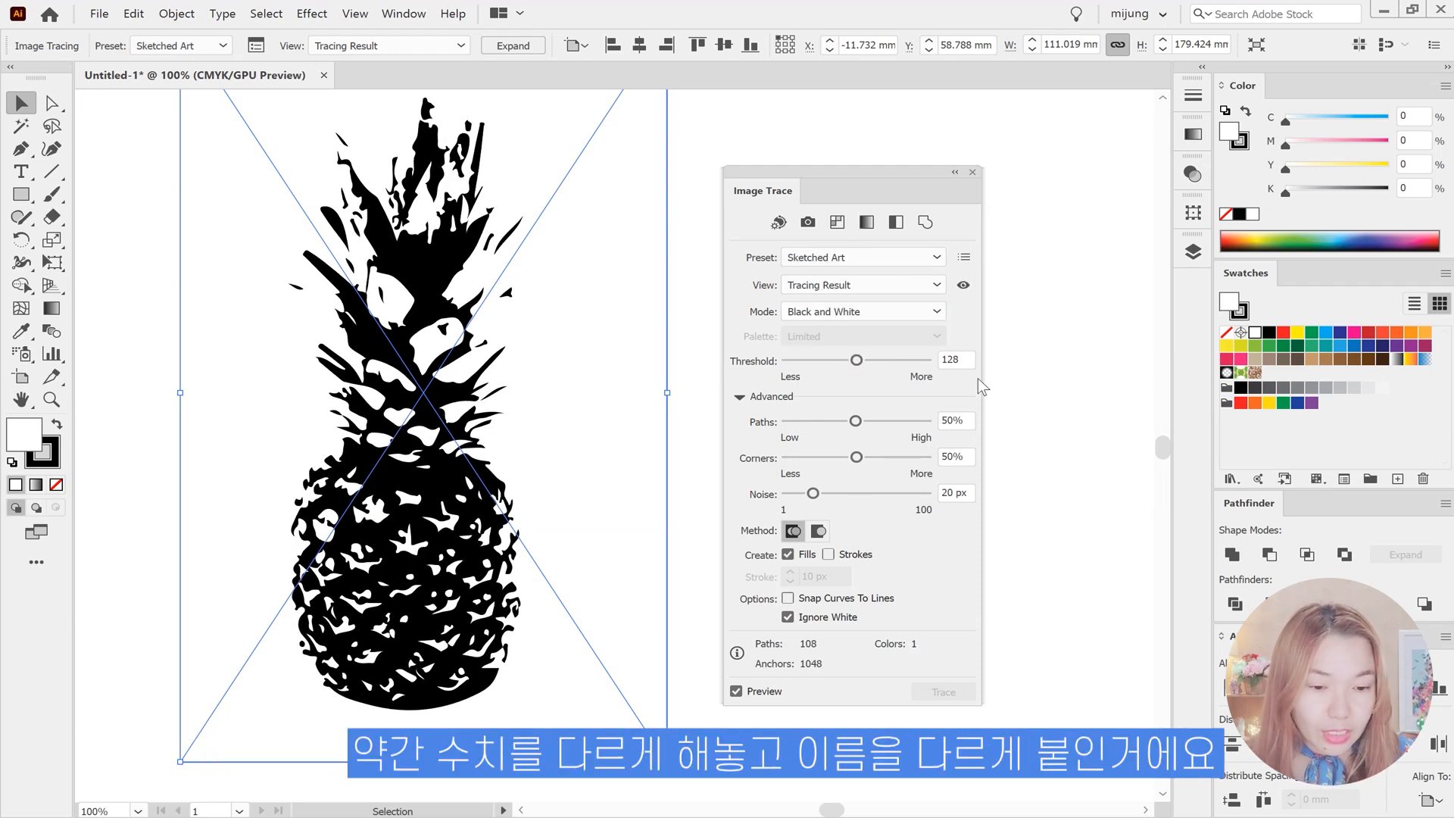
Check the Noise setting of the Sketched Art trace and the Stroke setting of the Line Art trace.
left_click(952, 491)
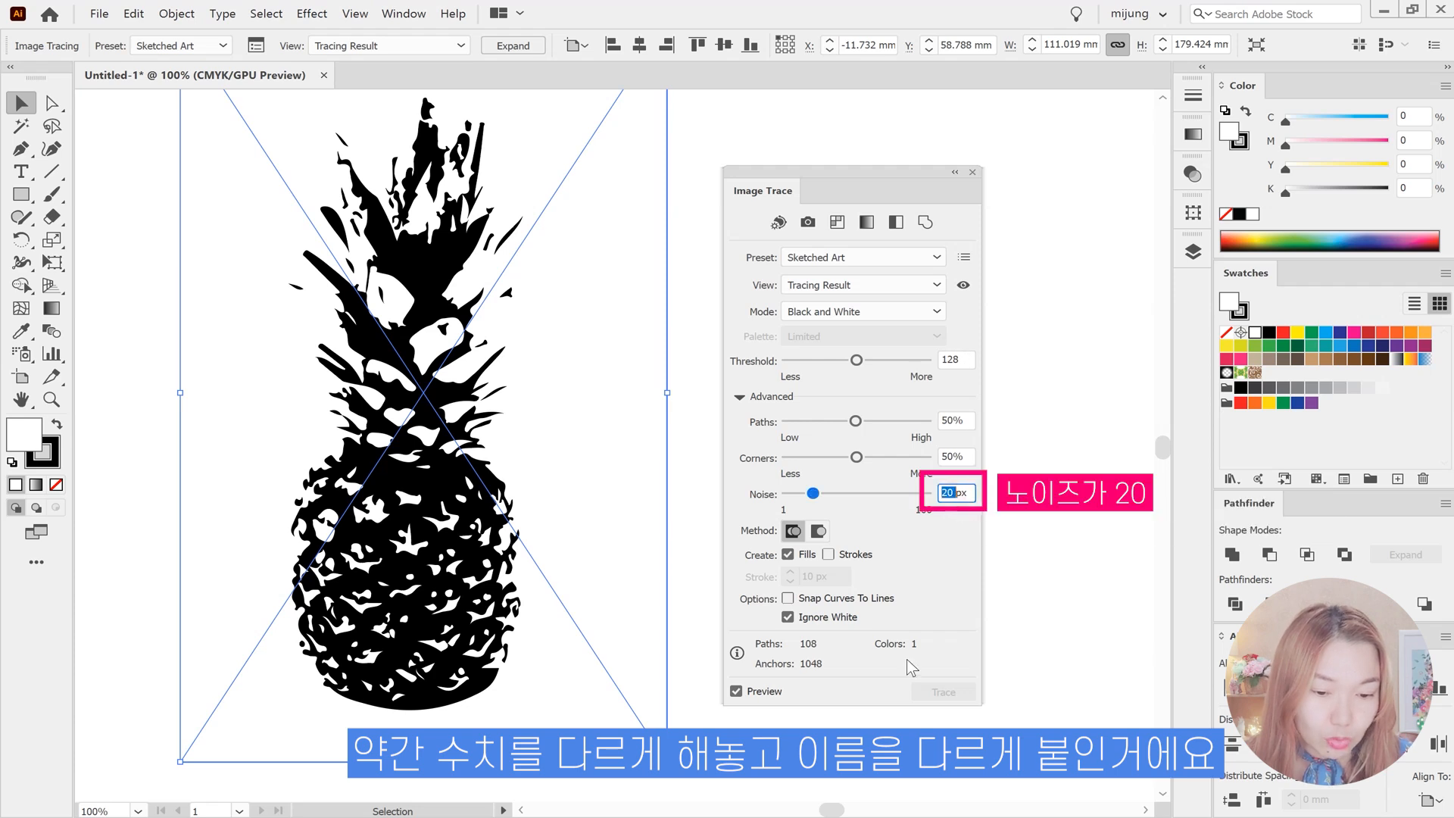
key("Return")
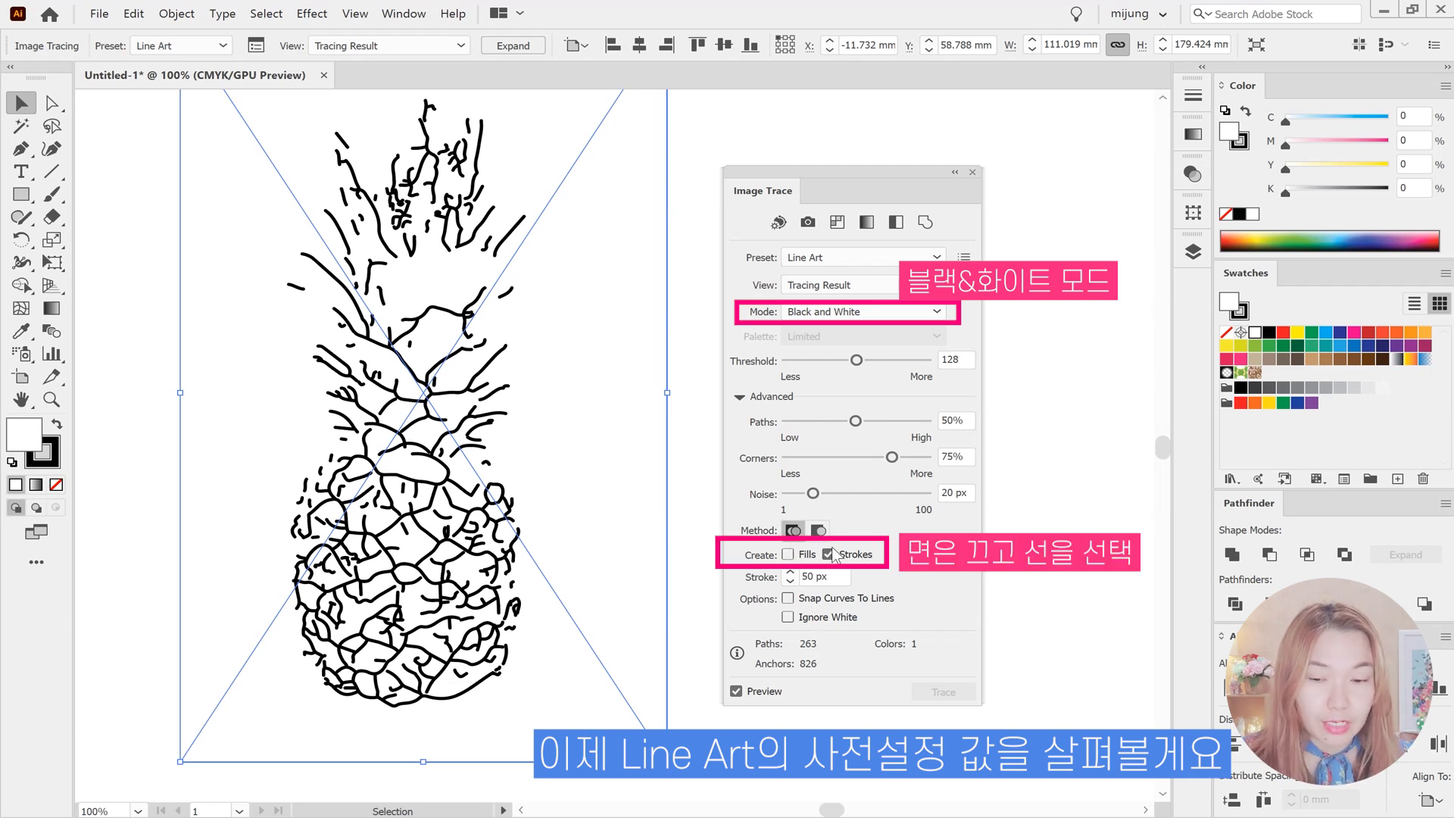
left_click(837, 576)
key("Return")
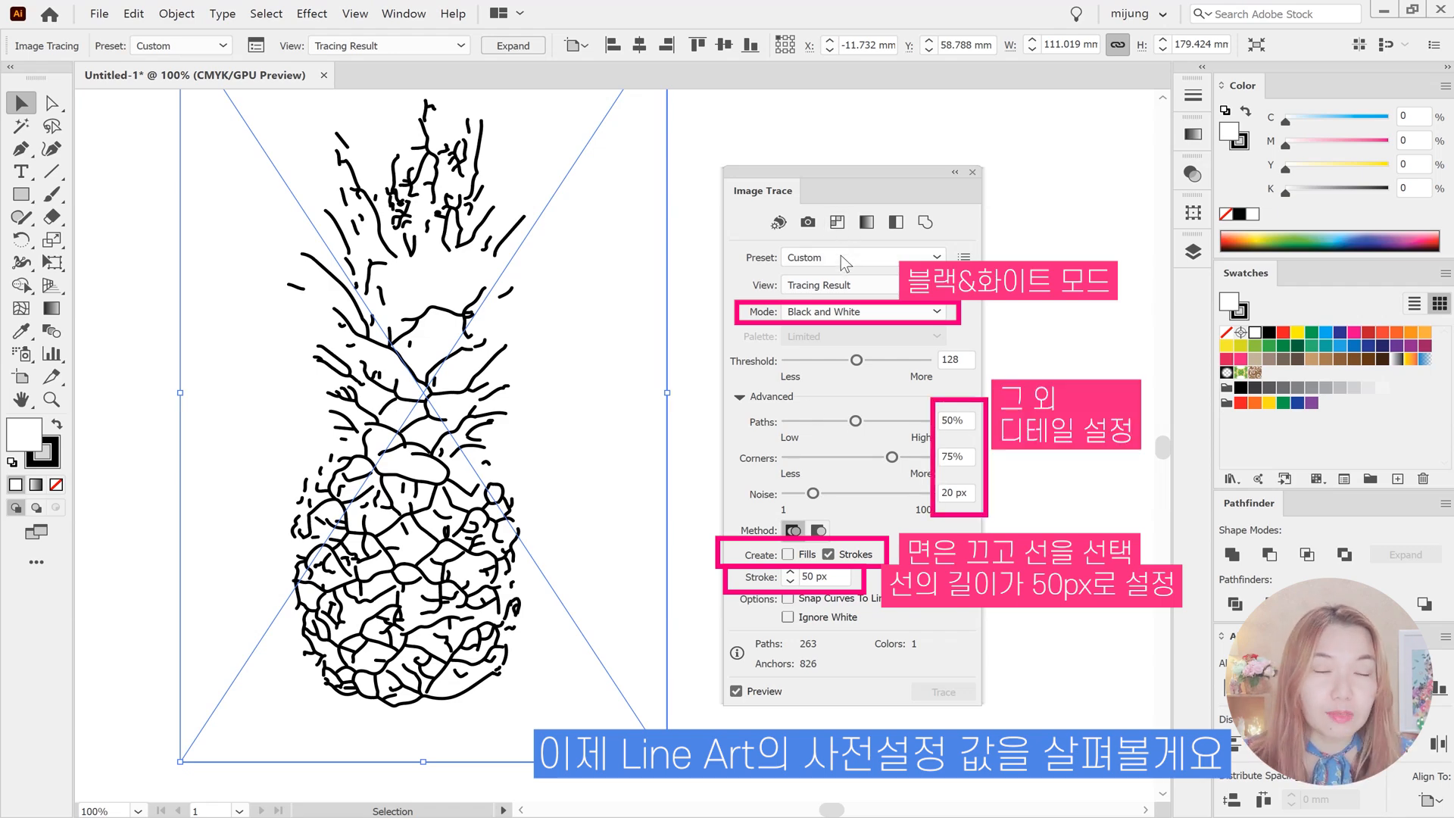
Retrace the pineapple with the Technical Drawing preset, followed by the Shades of Gray preset.
left_click(841, 256)
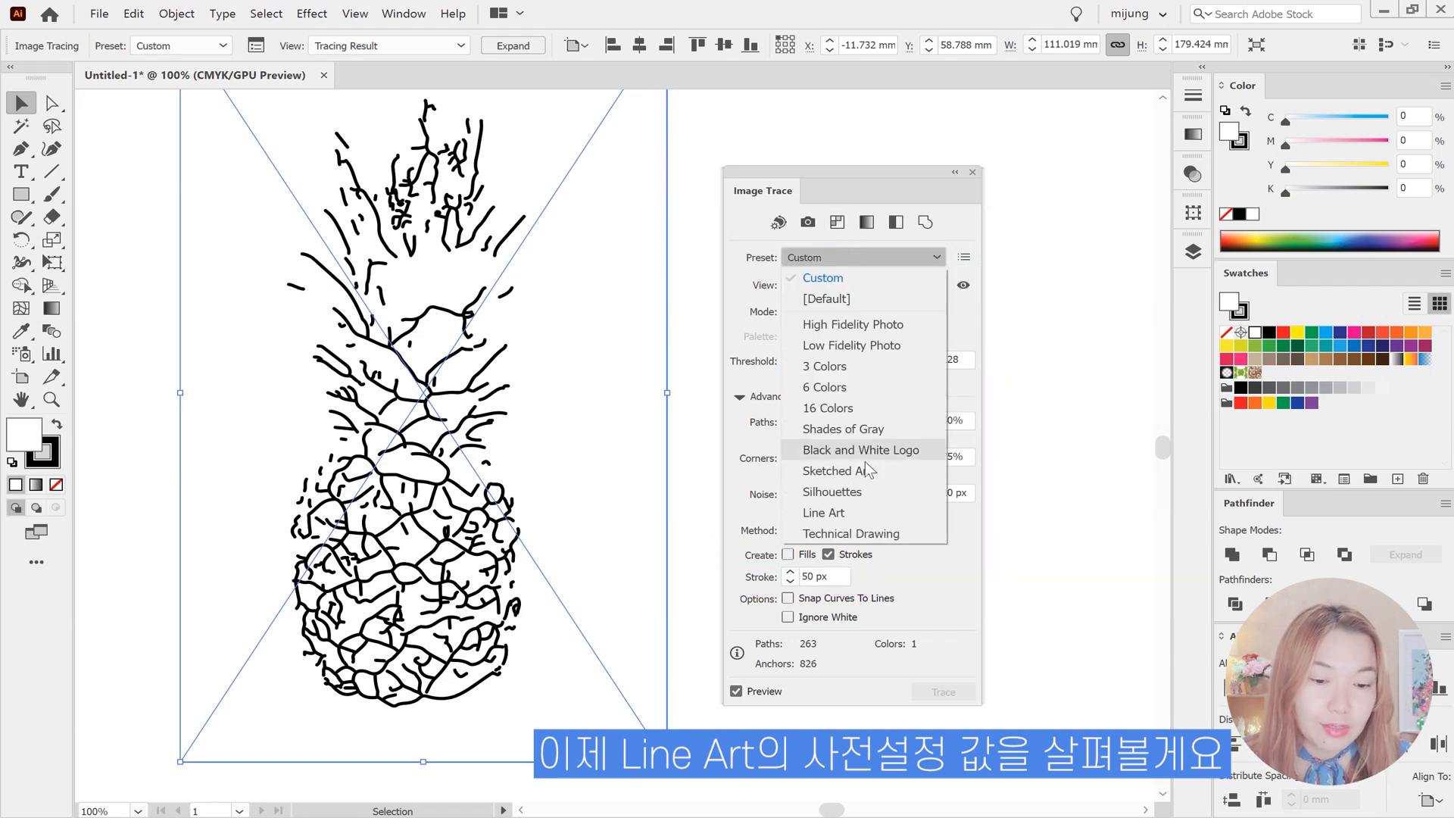
left_click(871, 533)
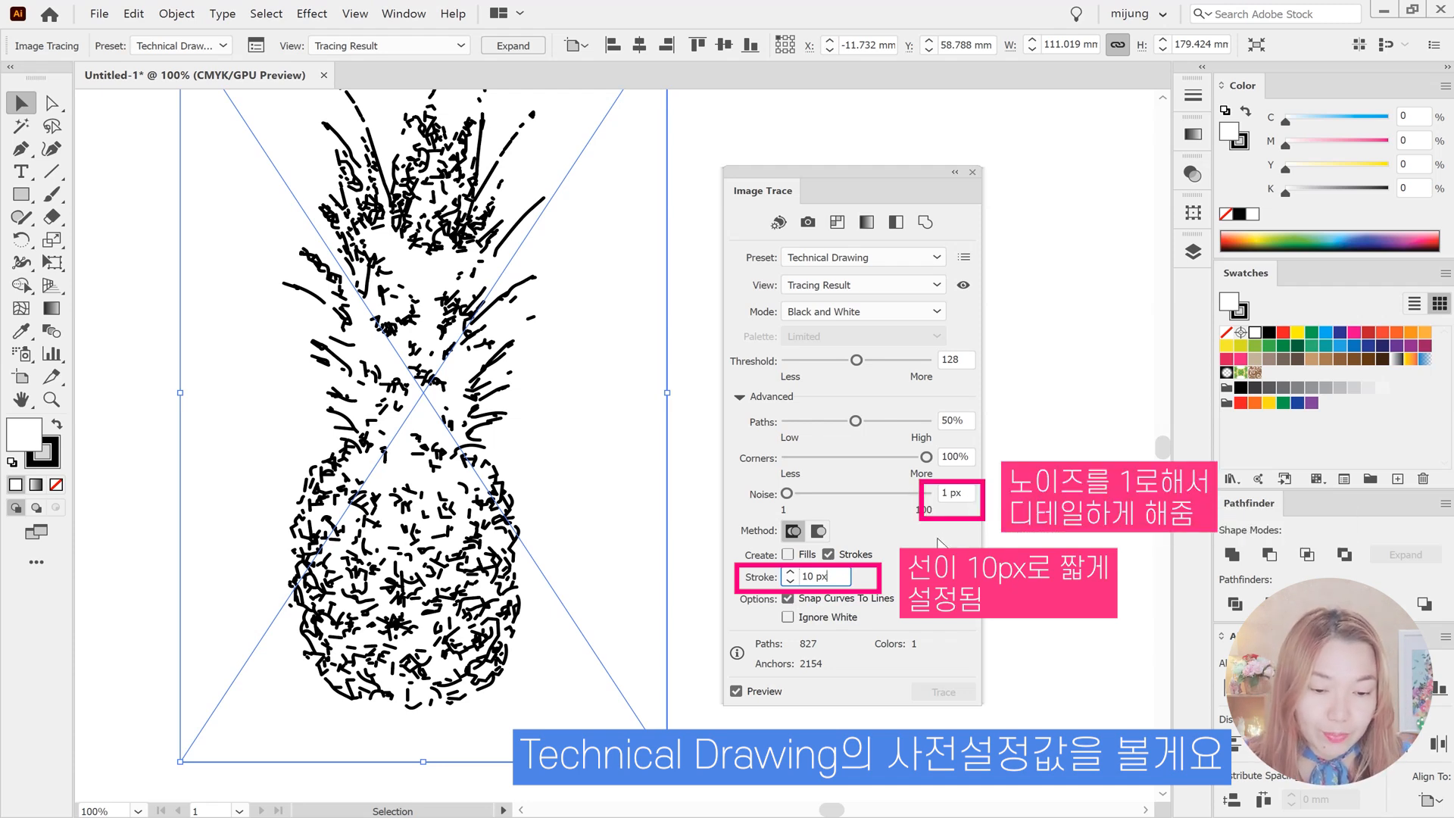
left_click(905, 257)
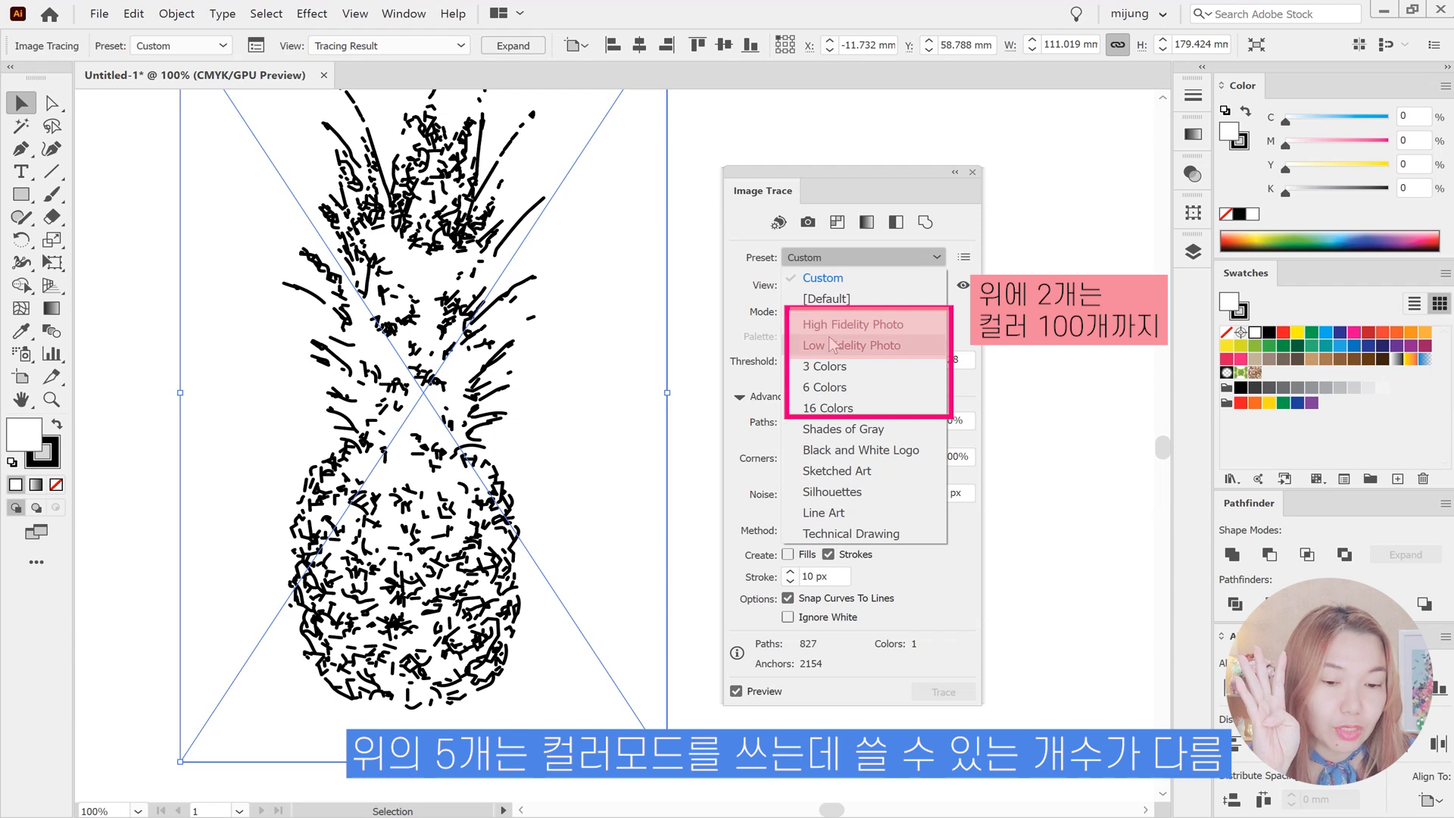
left_click(830, 429)
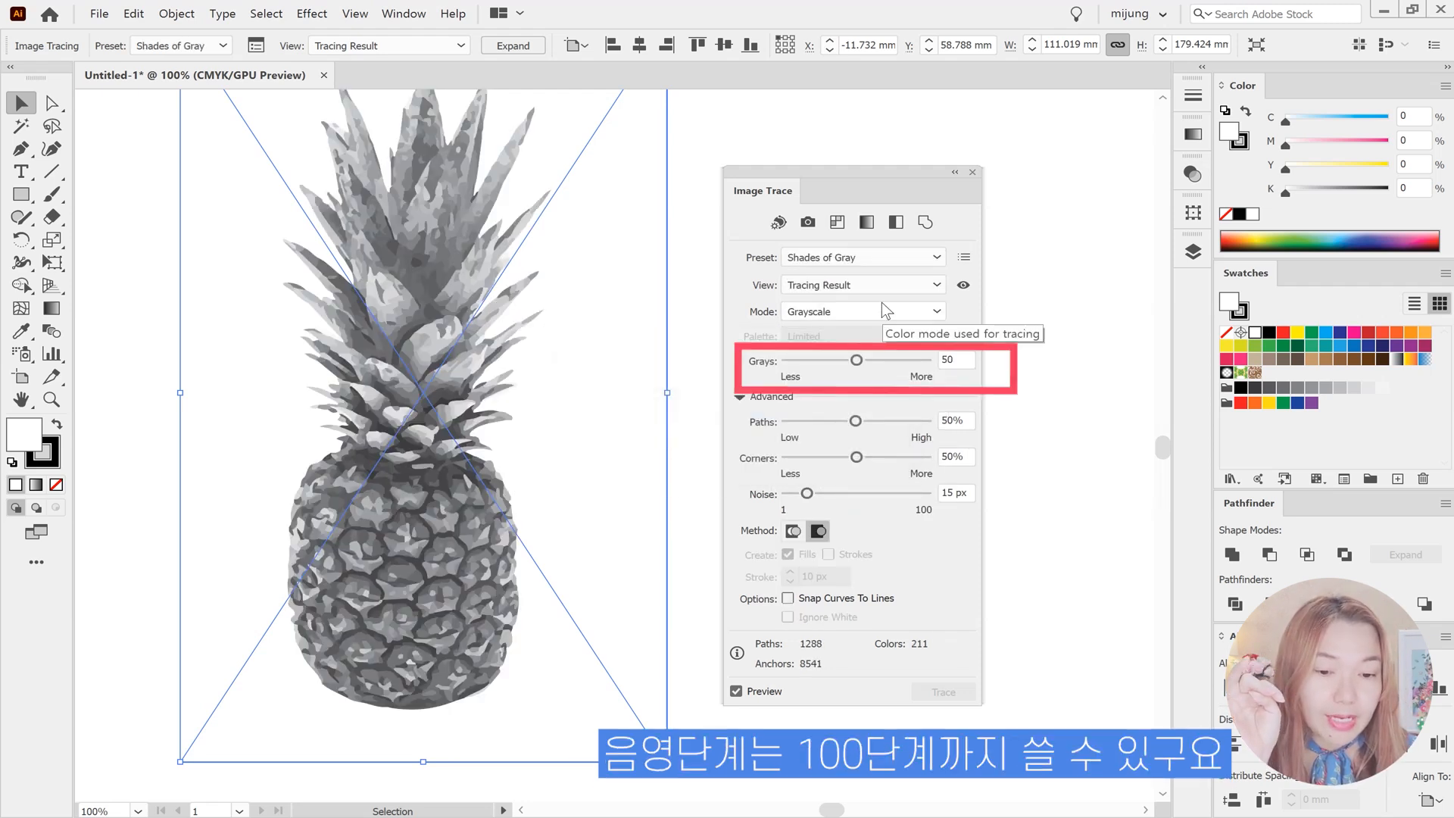
Retrace the pineapple with the 6 Colors preset, enabling Ignore White and setting Paths and Corners to 74% and Noise to 1 px.
left_click(867, 257)
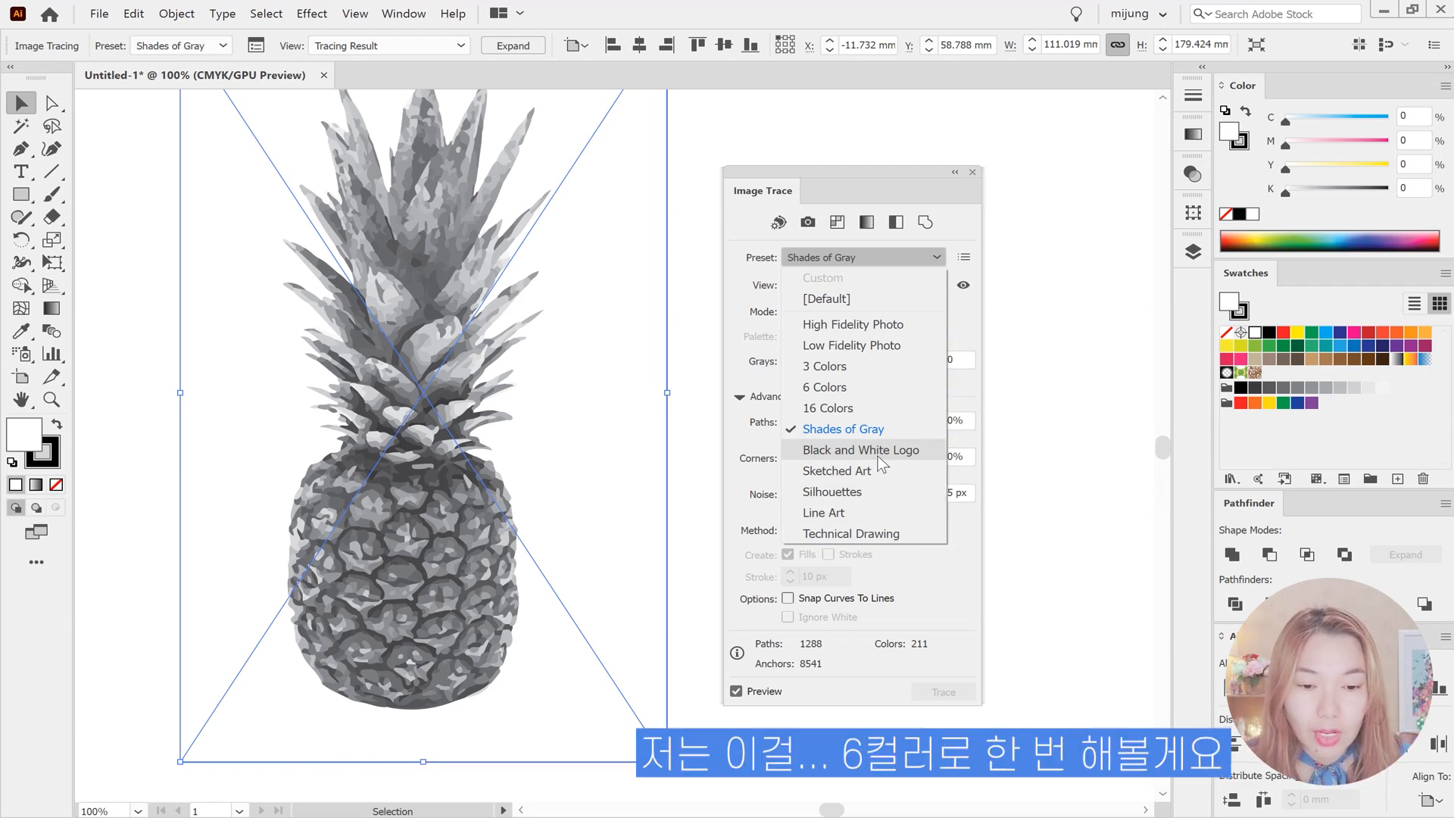
left_click(851, 394)
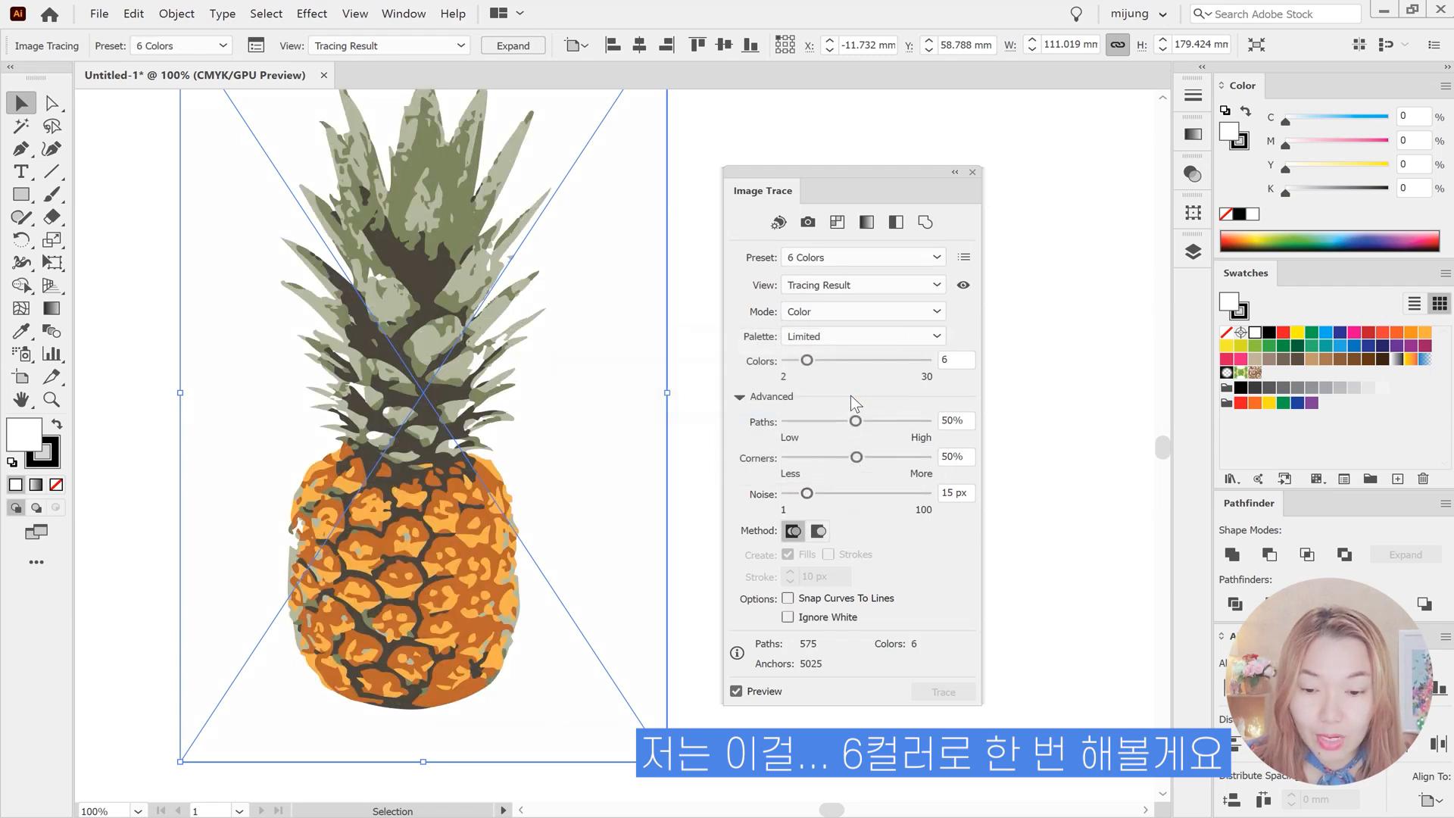
left_click(826, 618)
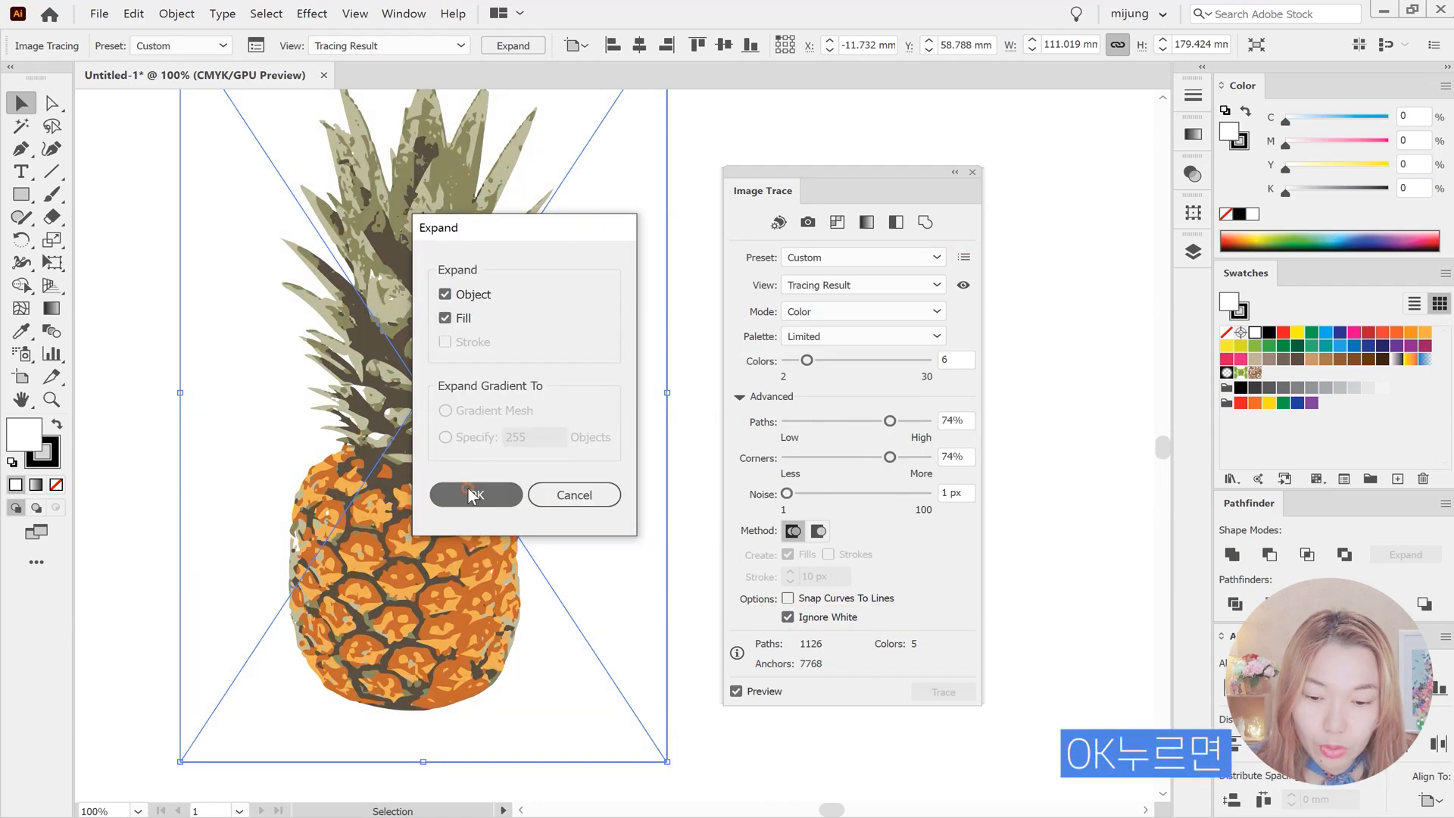
Expand the traced pineapple with Object and Fill enabled, move the resulting group slightly left, and deselect it.
left_click(476, 494)
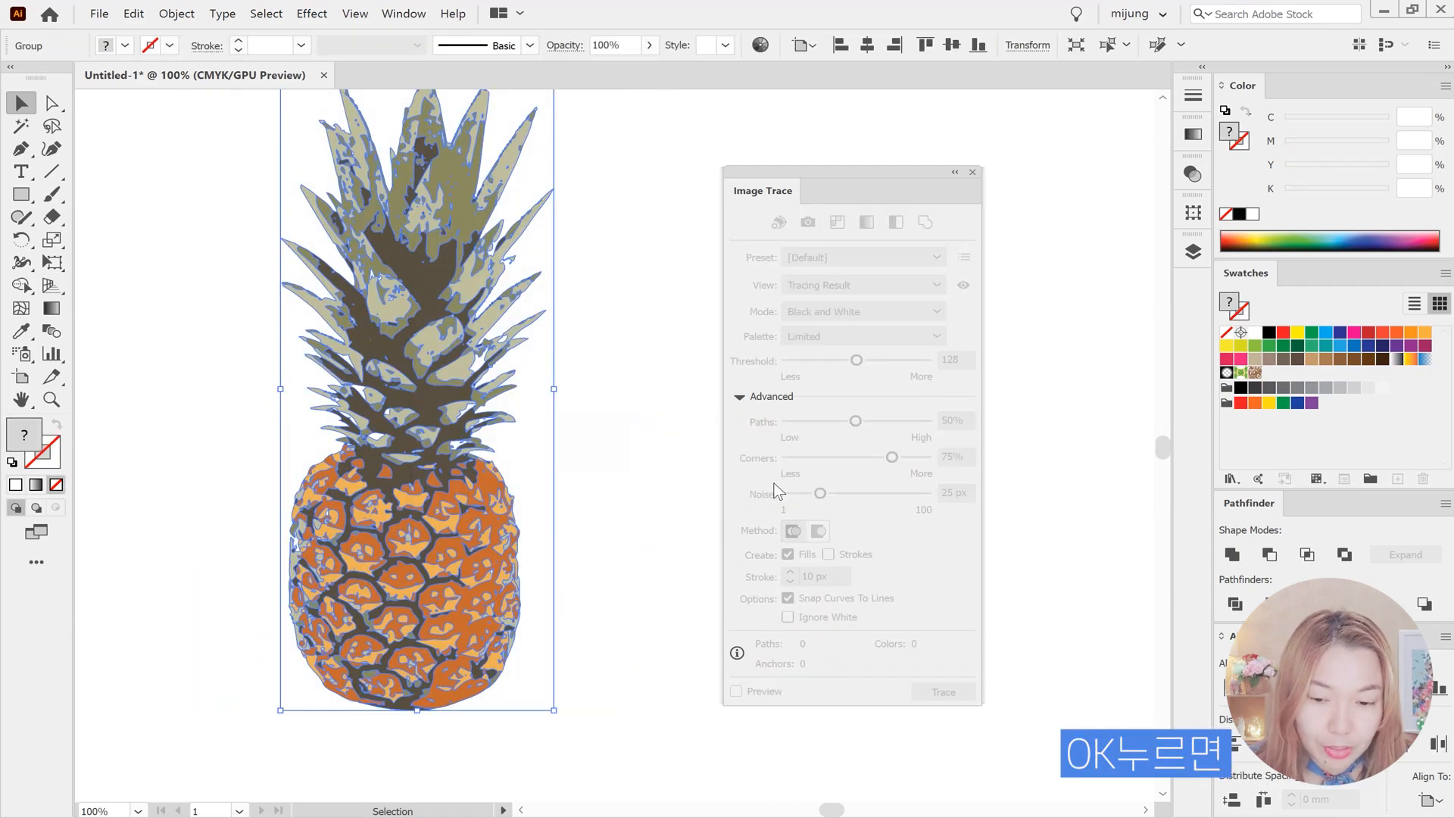
left_click(603, 356)
left_click_drag(383, 354, 286, 362)
left_click(601, 389)
left_click(342, 416)
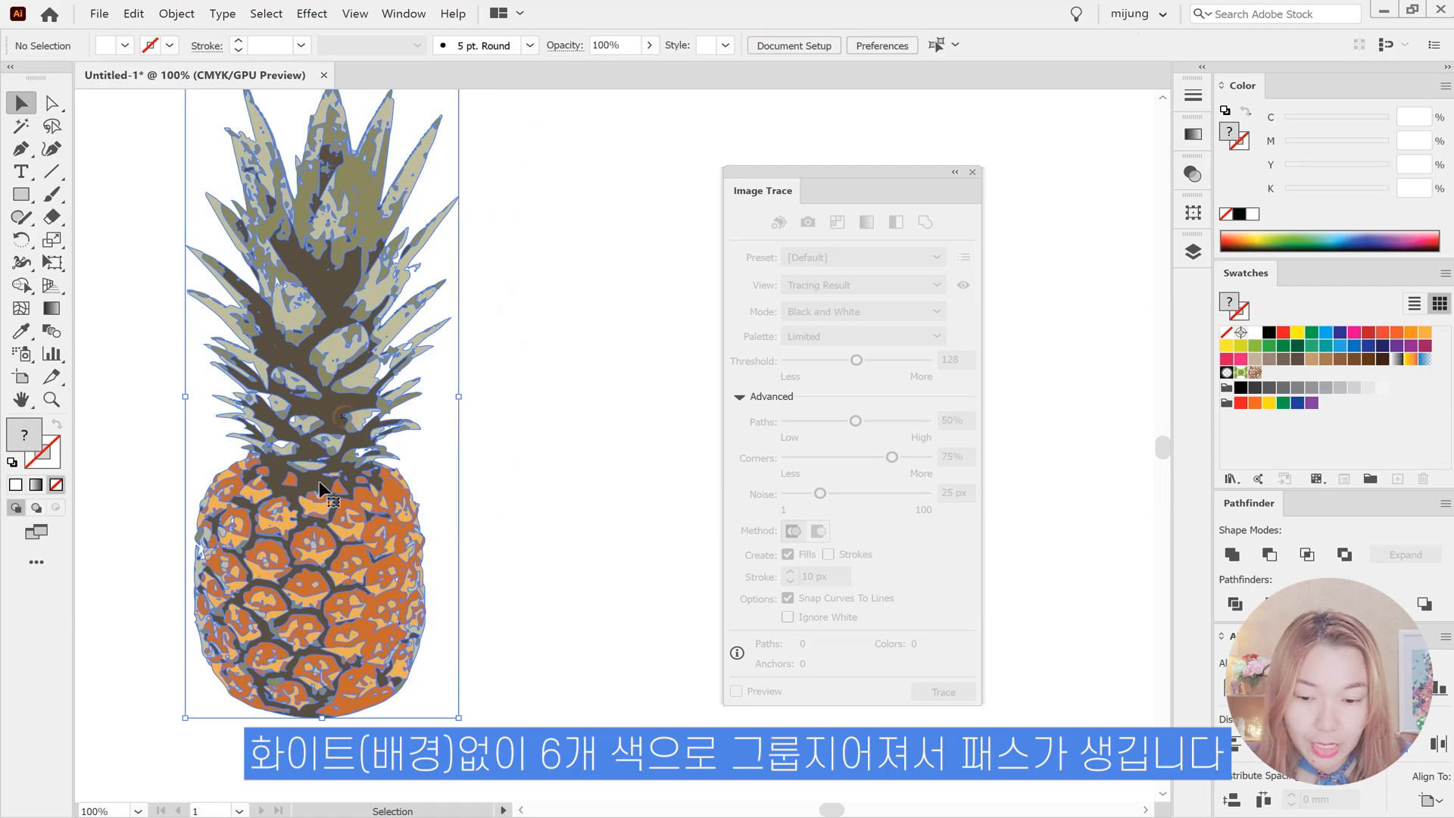
left_click_drag(320, 488, 366, 488)
left_click(584, 479)
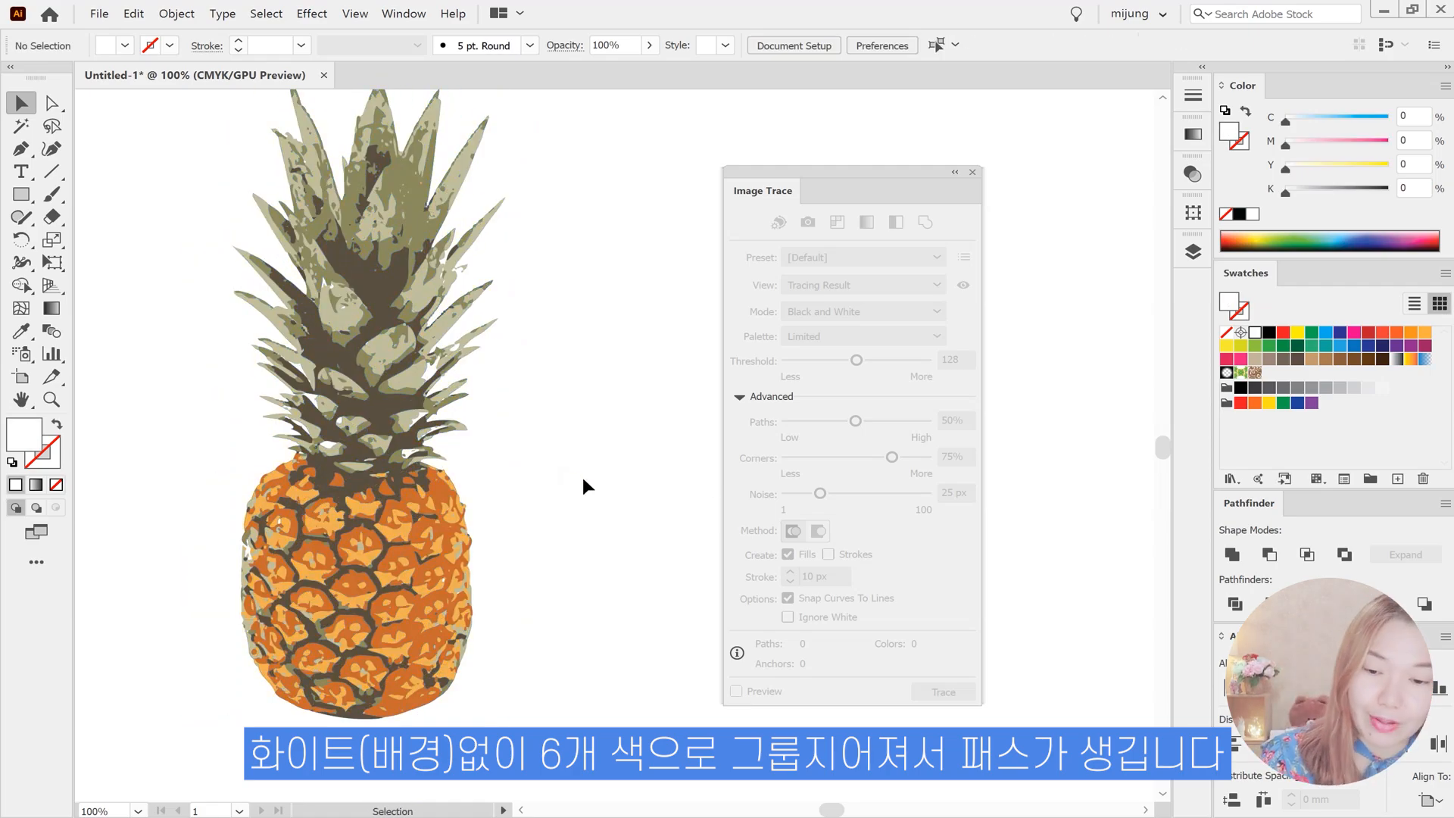